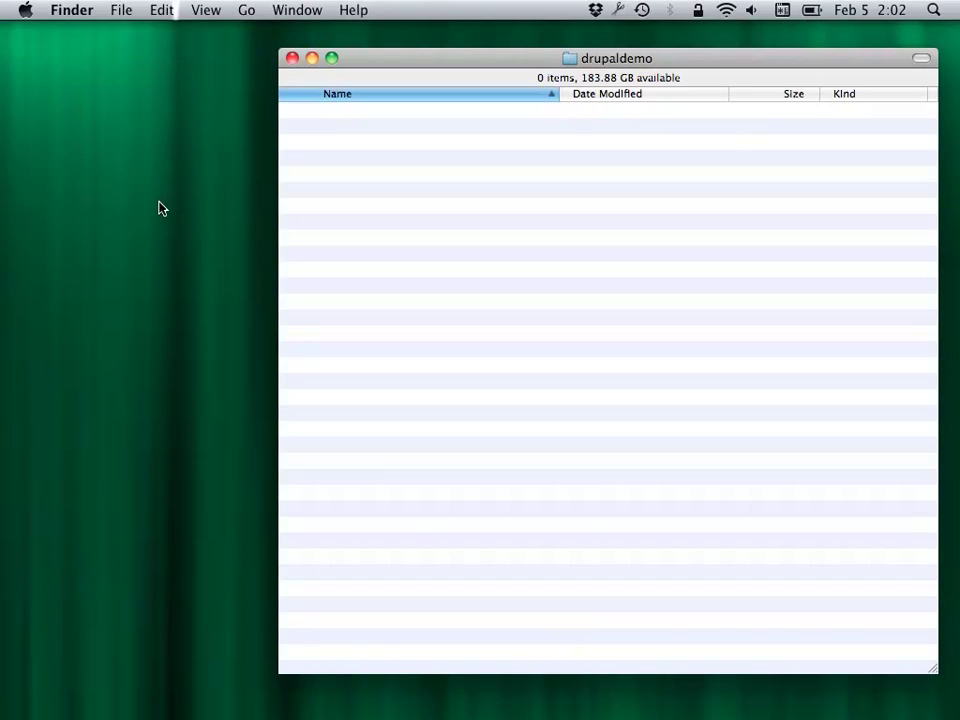
- Switch Spaces from the Finder desktop to the one showing Safari's Drush page
{"action": "key", "text": "ctrl+Left"}
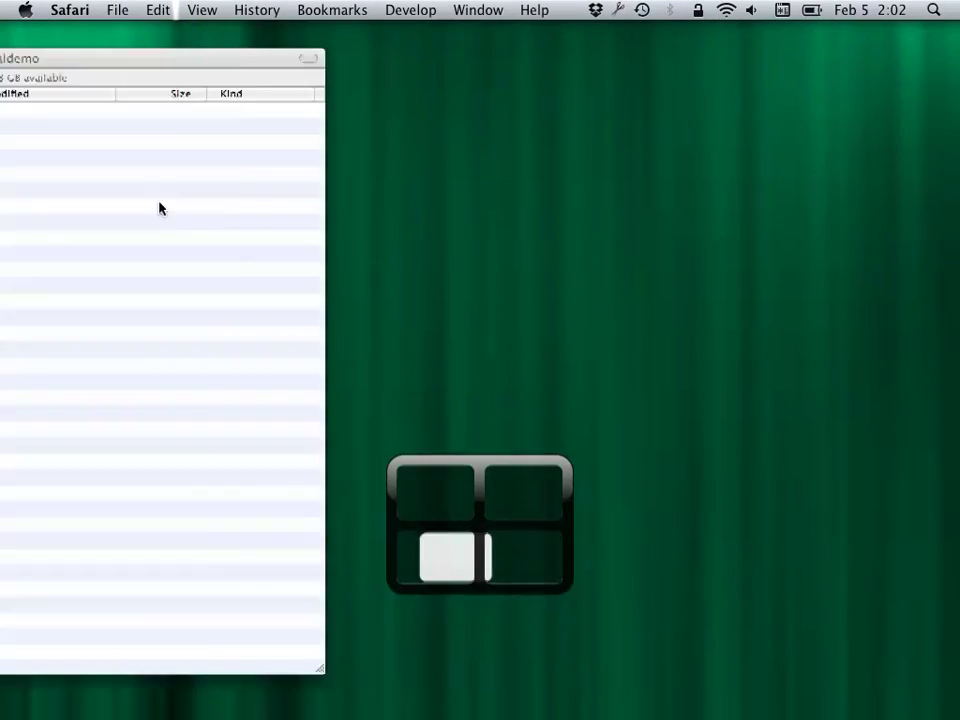
{"action": "key", "text": "ctrl+Up"}
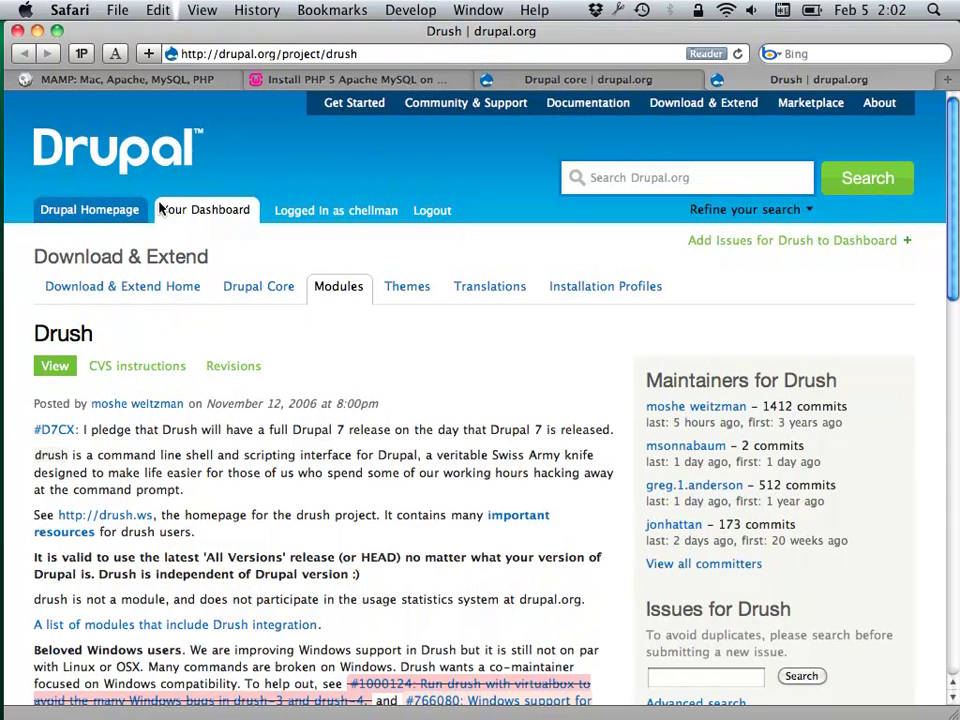
- Raise the screen brightness and switch back to the MAMP homepage tab
{"action": "key", "text": "XF86MonBrightnessUp"}
{"action": "key", "text": "ctrl+shift+Tab"}
{"action": "key", "text": "ctrl+shift+Tab"}
{"action": "key", "text": "ctrl+shift+Tab"}
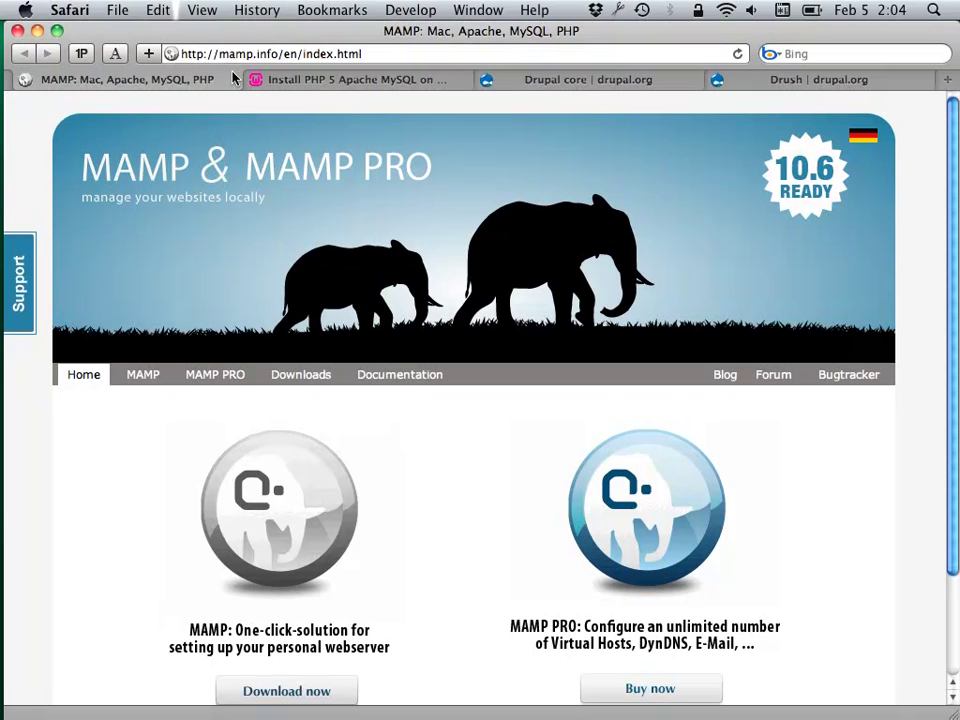
{"action": "scroll", "coordinate": [362, 611], "scroll_direction": "down", "scroll_amount": 3}
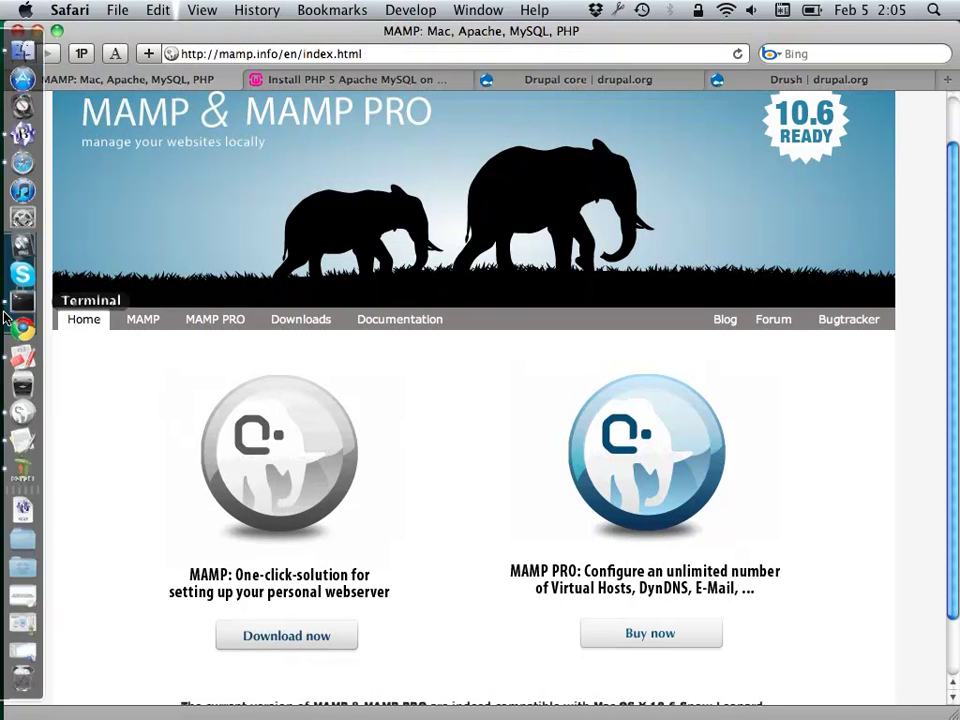
- Nudge the MAMP control window slightly right, then return to the Finder desktop
{"action": "left_click", "coordinate": [6, 312]}
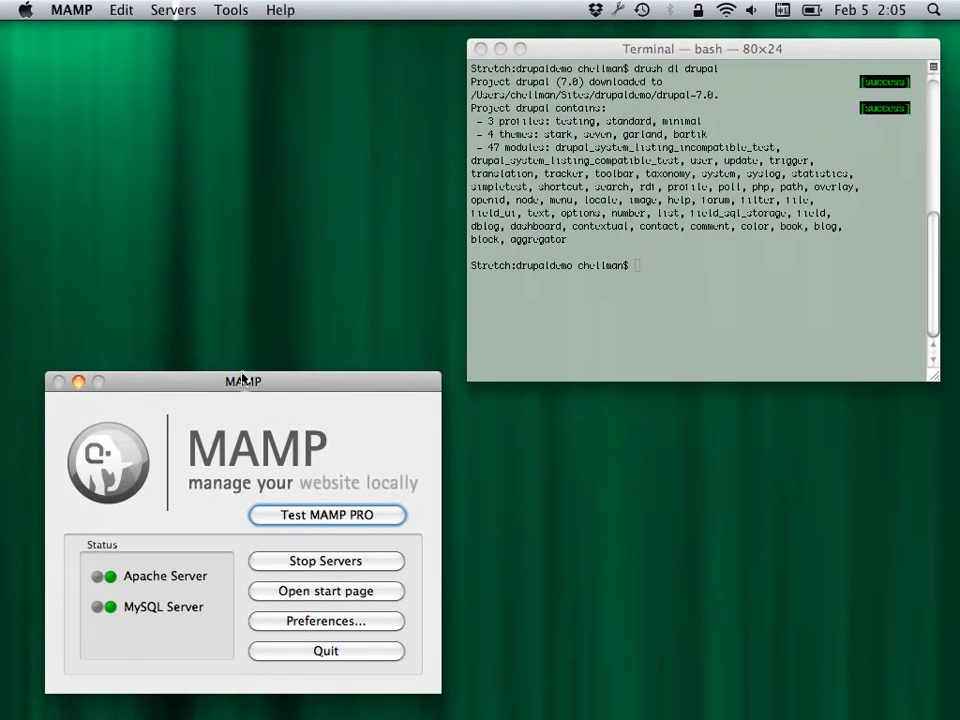
{"action": "left_click_drag", "start_coordinate": [242, 378], "coordinate": [278, 379]}
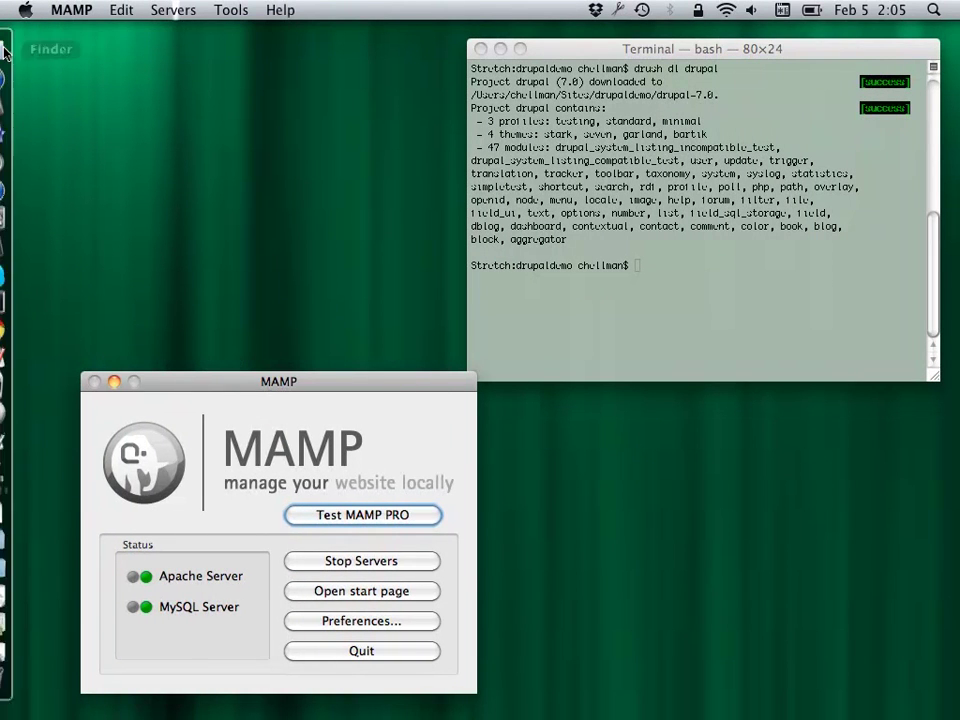
{"action": "left_click", "coordinate": [15, 45]}
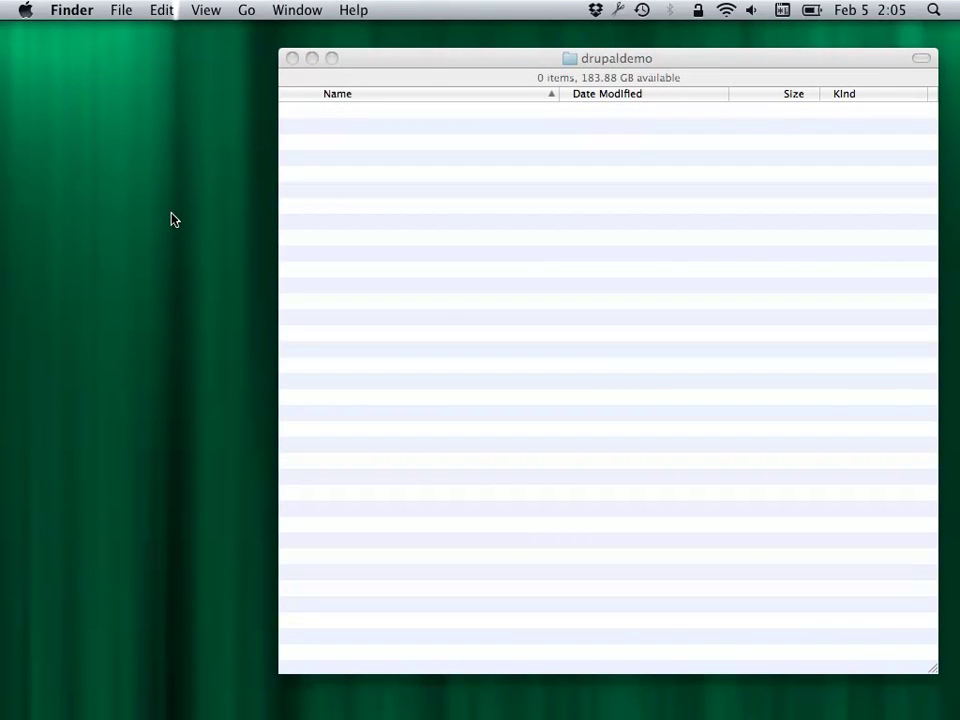
- Open a new Finder window on the Applications folder and scroll down to MAMP
{"action": "left_click", "coordinate": [426, 75]}
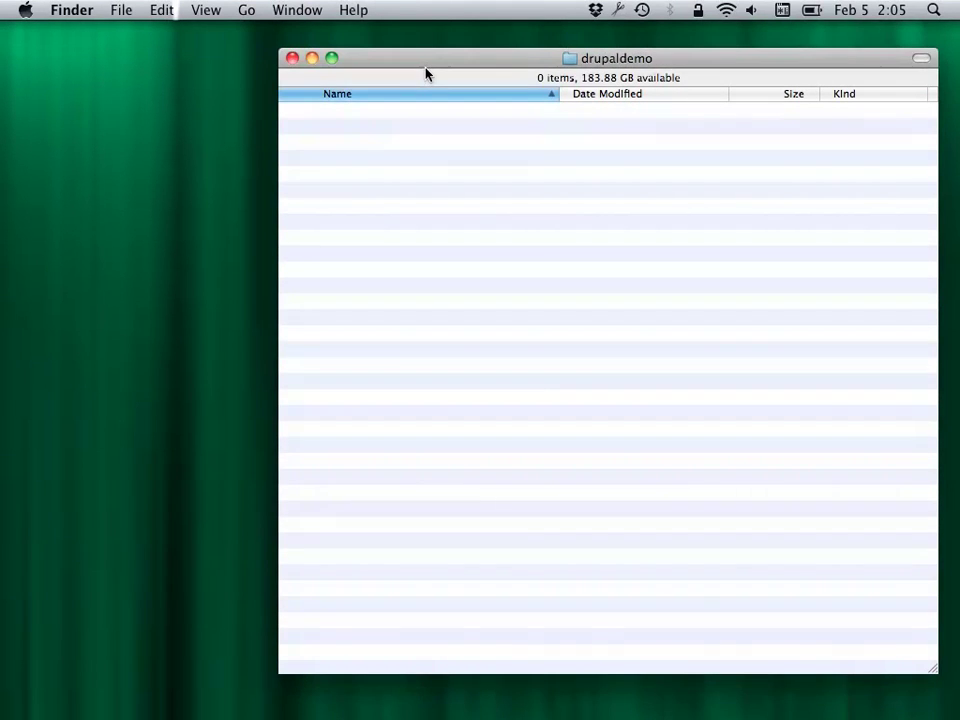
{"action": "key", "text": "super+n"}
{"action": "key", "text": "shift+super+a"}
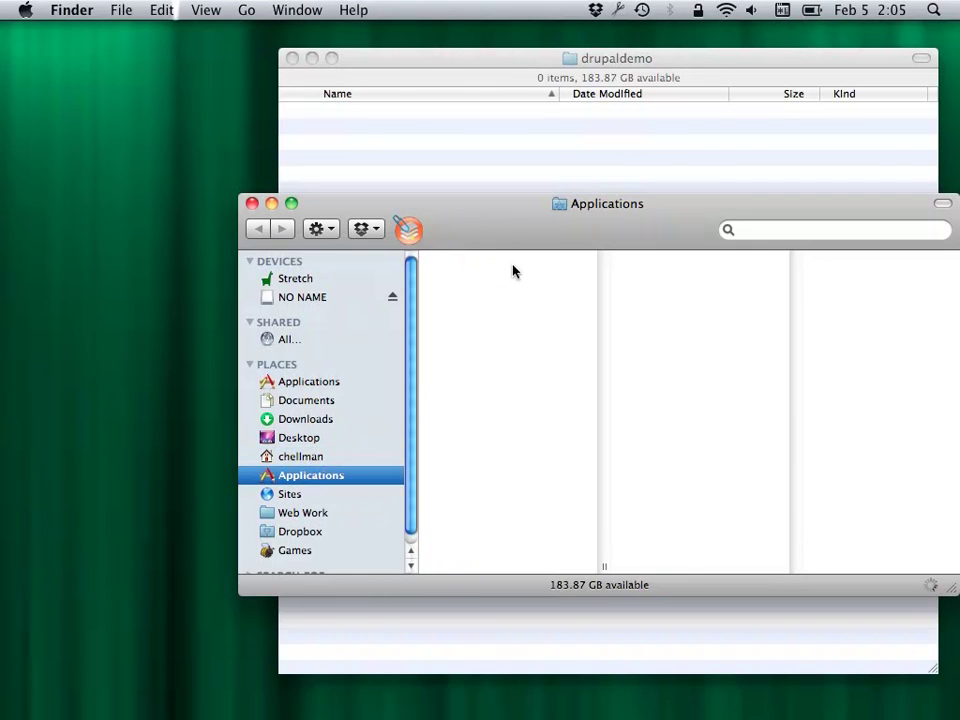
{"action": "left_click_drag", "start_coordinate": [512, 231], "coordinate": [429, 238]}
{"action": "scroll", "coordinate": [366, 315], "scroll_direction": "down", "scroll_amount": 10}
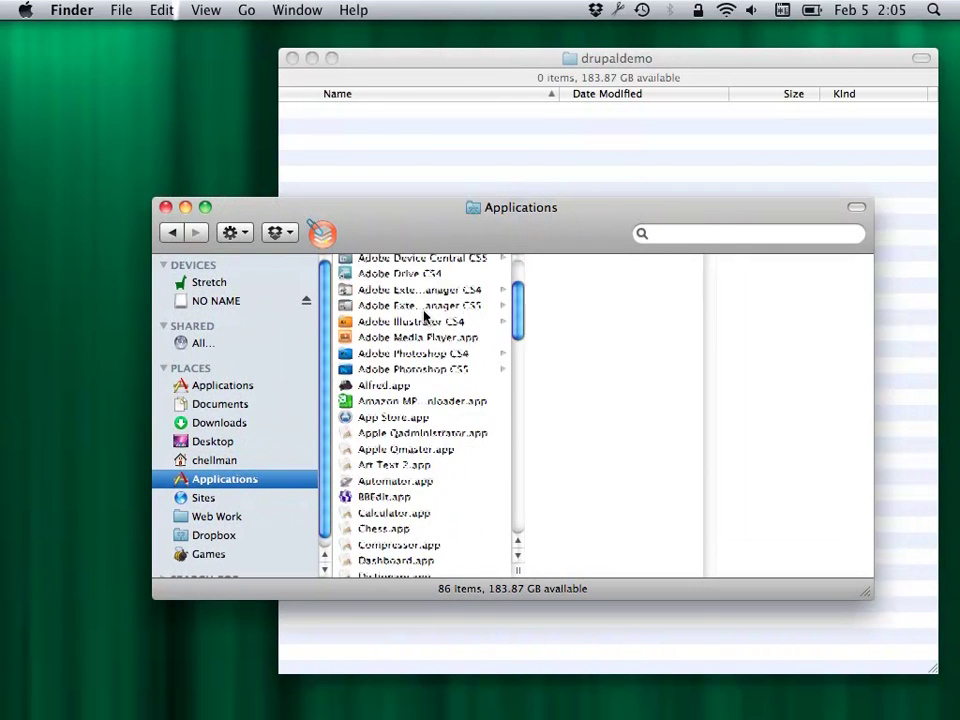
{"action": "scroll", "coordinate": [422, 317], "scroll_direction": "down", "scroll_amount": 5}
{"action": "scroll", "coordinate": [424, 336], "scroll_direction": "down", "scroll_amount": 3}
{"action": "scroll", "coordinate": [421, 340], "scroll_direction": "down", "scroll_amount": 3}
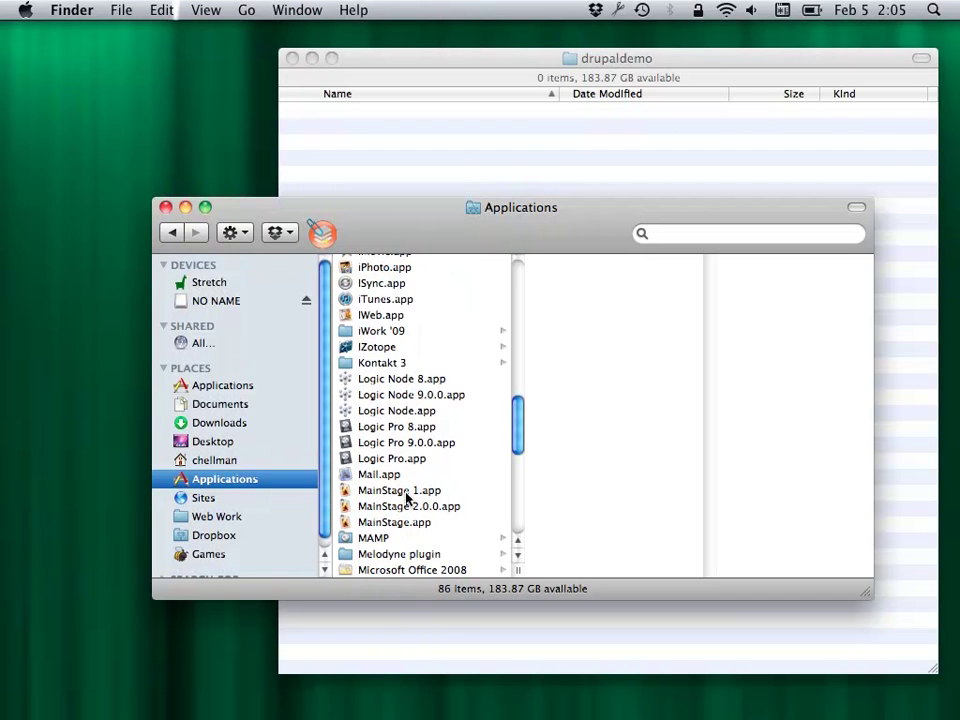
{"action": "scroll", "coordinate": [408, 497], "scroll_direction": "down", "scroll_amount": 4}
- Open the MAMP folder and launch MAMP.app
{"action": "left_click", "coordinate": [347, 473]}
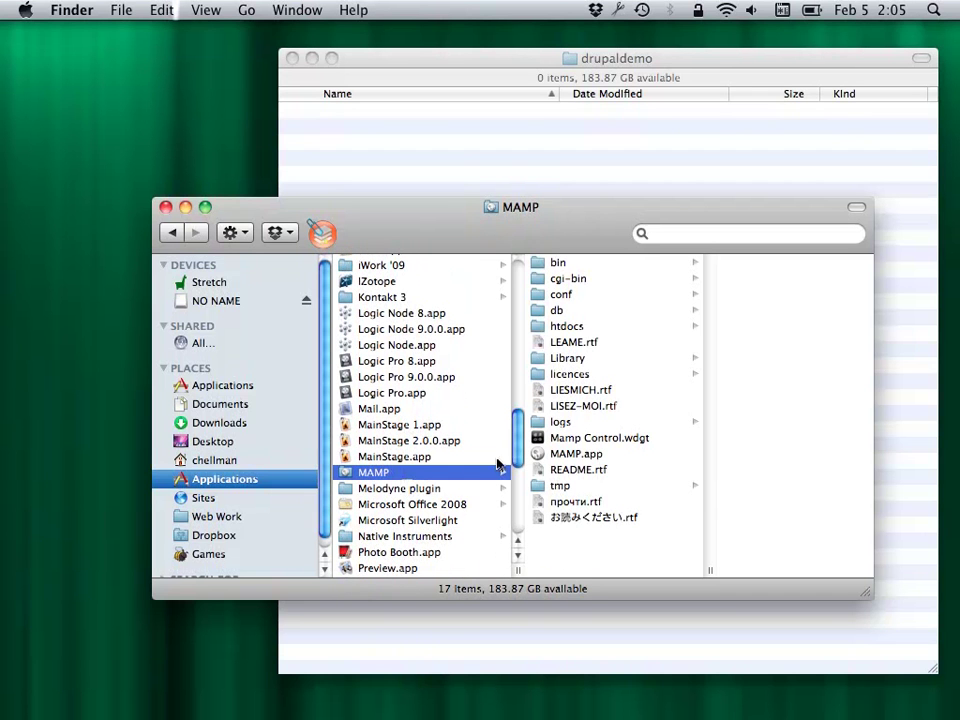
{"action": "left_click", "coordinate": [587, 455]}
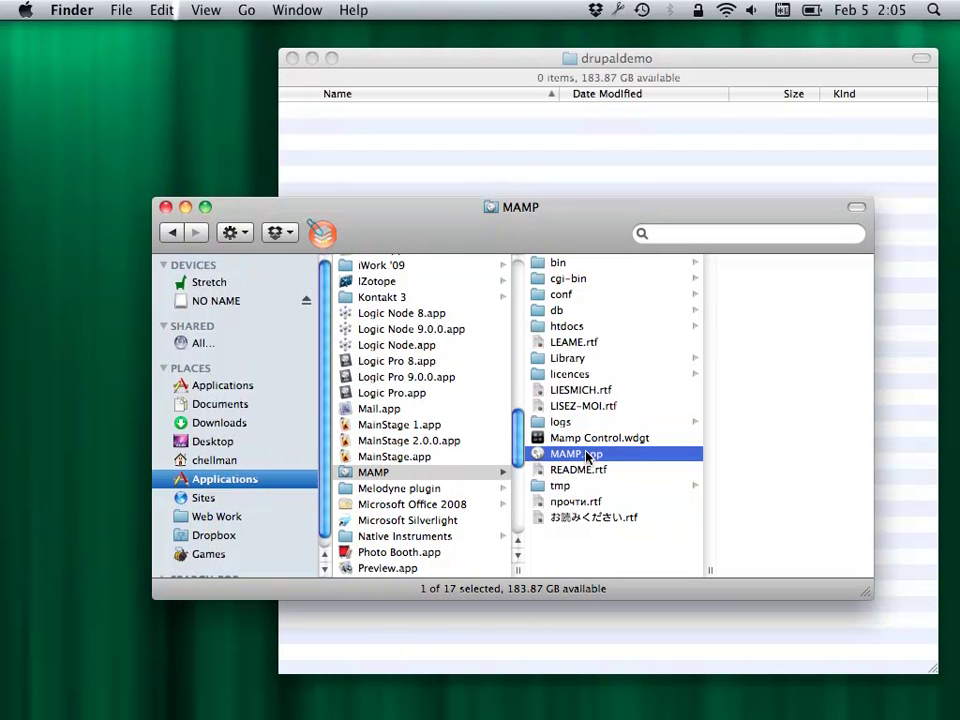
{"action": "double_click", "coordinate": [587, 455]}
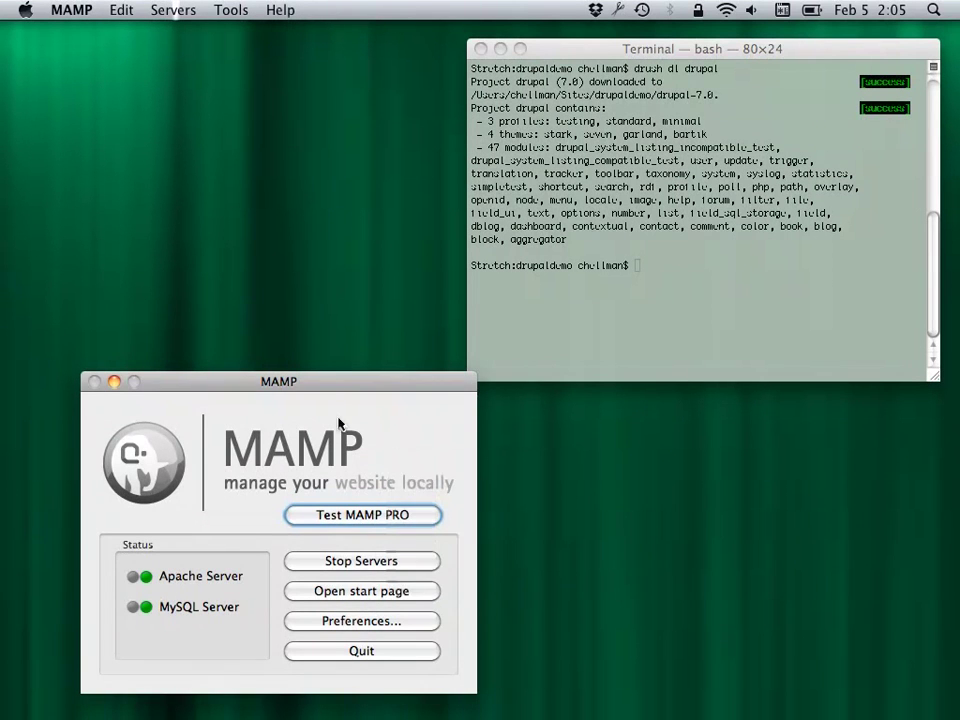
- Shift the MAMP window left and open Preferences on the Start/Stop tab
{"action": "left_click_drag", "start_coordinate": [328, 390], "coordinate": [280, 391]}
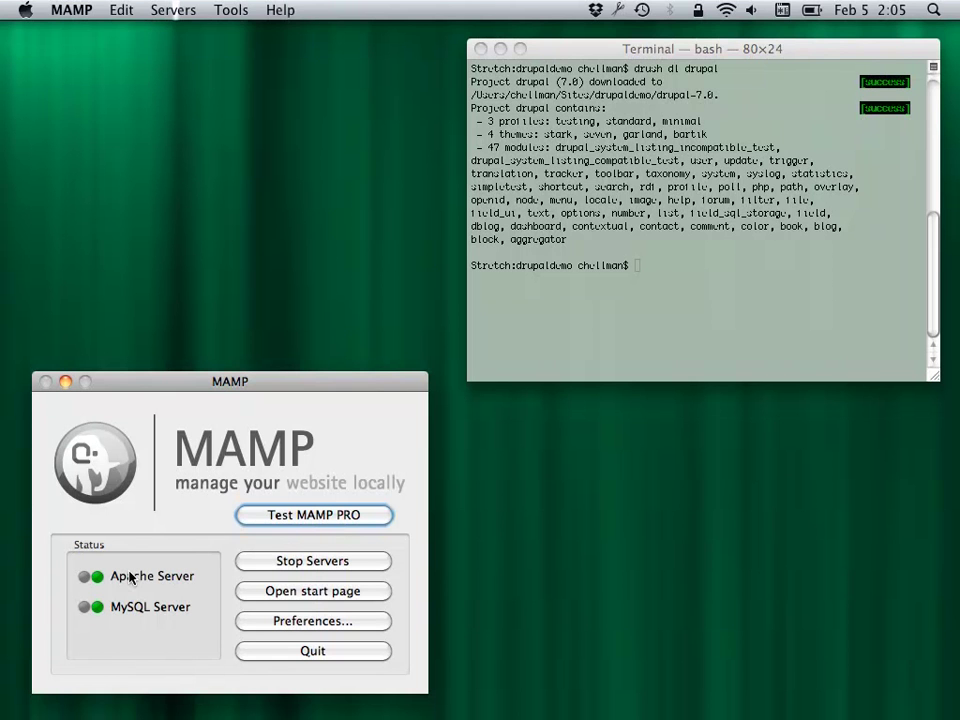
{"action": "left_click", "coordinate": [297, 623]}
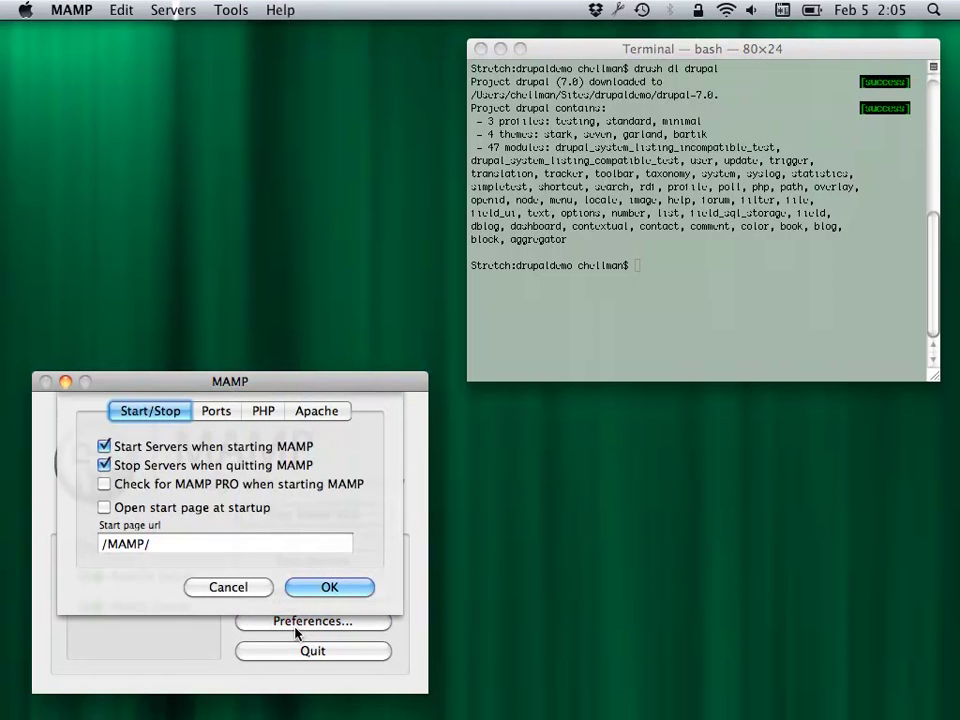
- Check the Apache tab, cancel Preferences, then reopen them on the Apache document root setting
{"action": "left_click", "coordinate": [306, 414]}
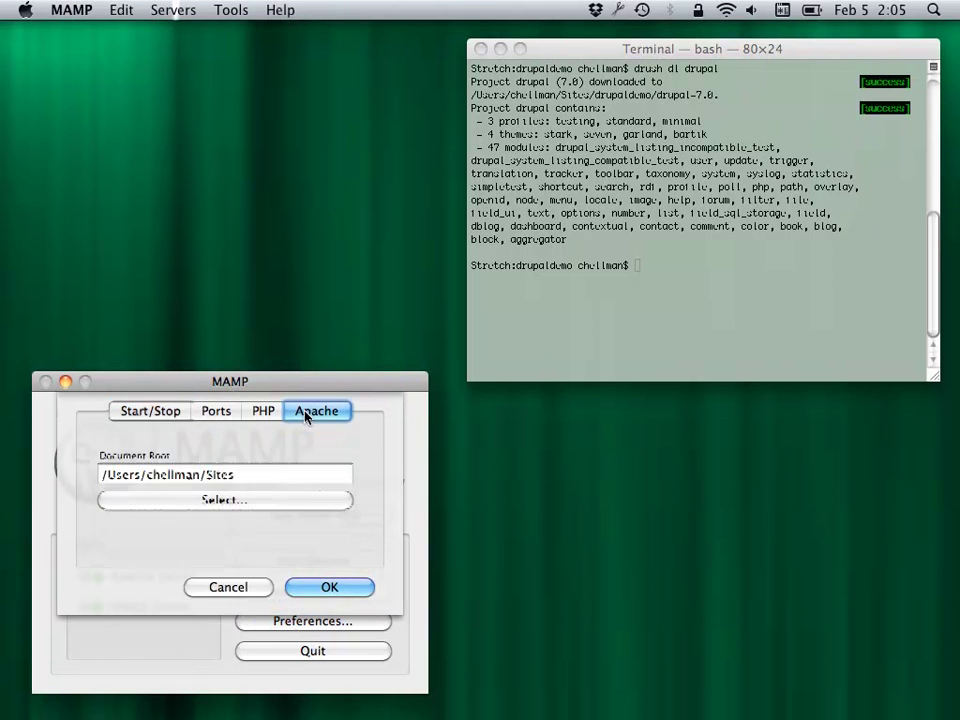
{"action": "left_click", "coordinate": [165, 413]}
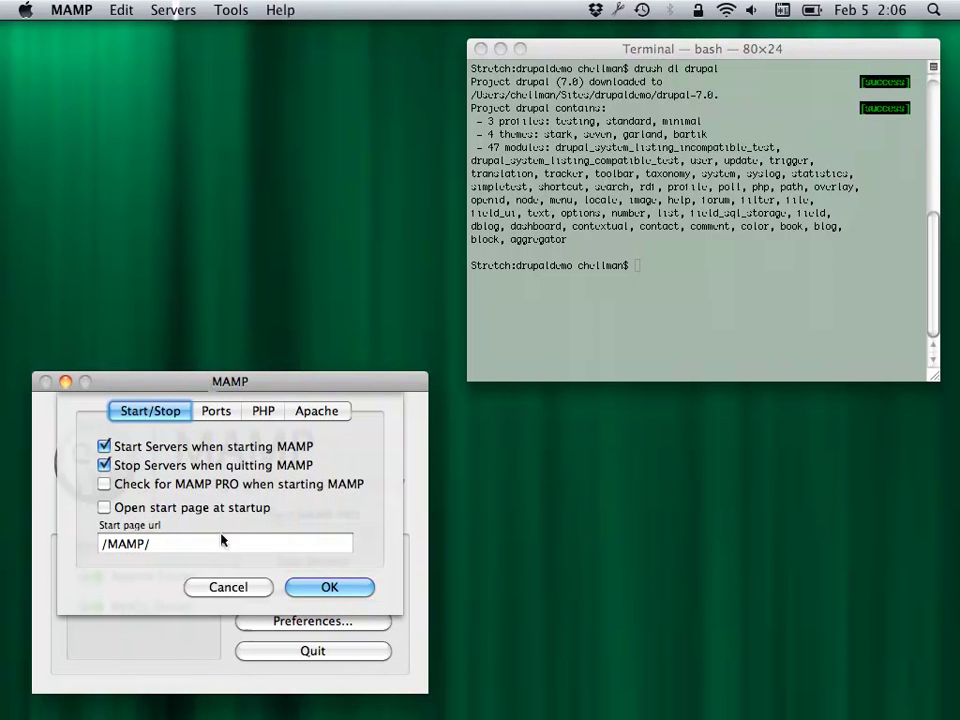
{"action": "left_click", "coordinate": [240, 587]}
{"action": "left_click", "coordinate": [298, 622]}
{"action": "left_click", "coordinate": [330, 413]}
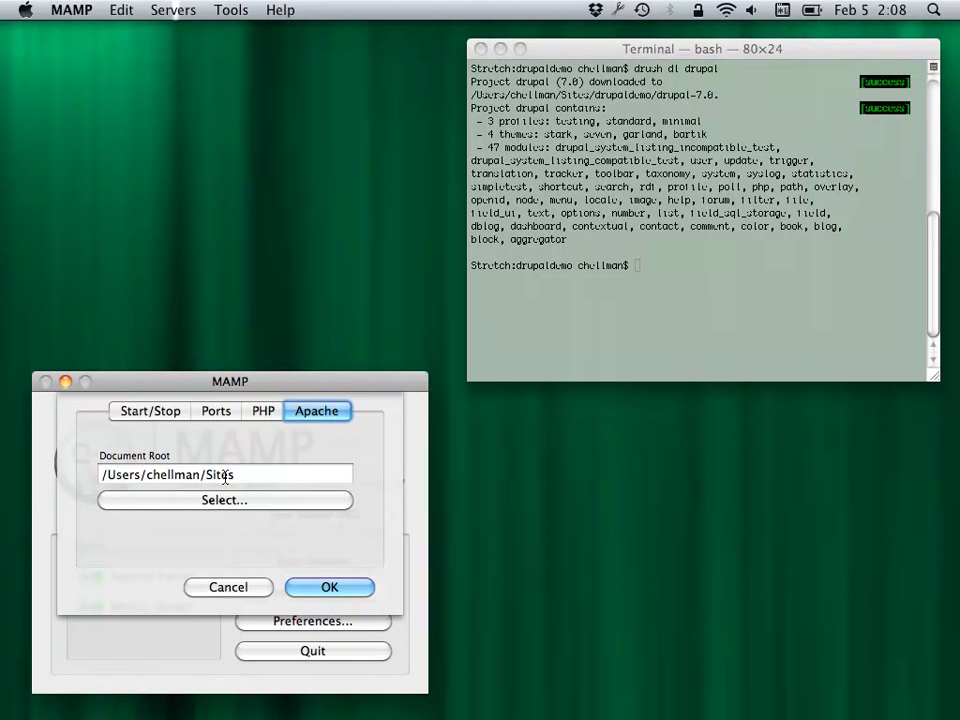
- Confirm the Sites folder document root with OK so Apache and MySQL restart
{"action": "left_click", "coordinate": [354, 588]}
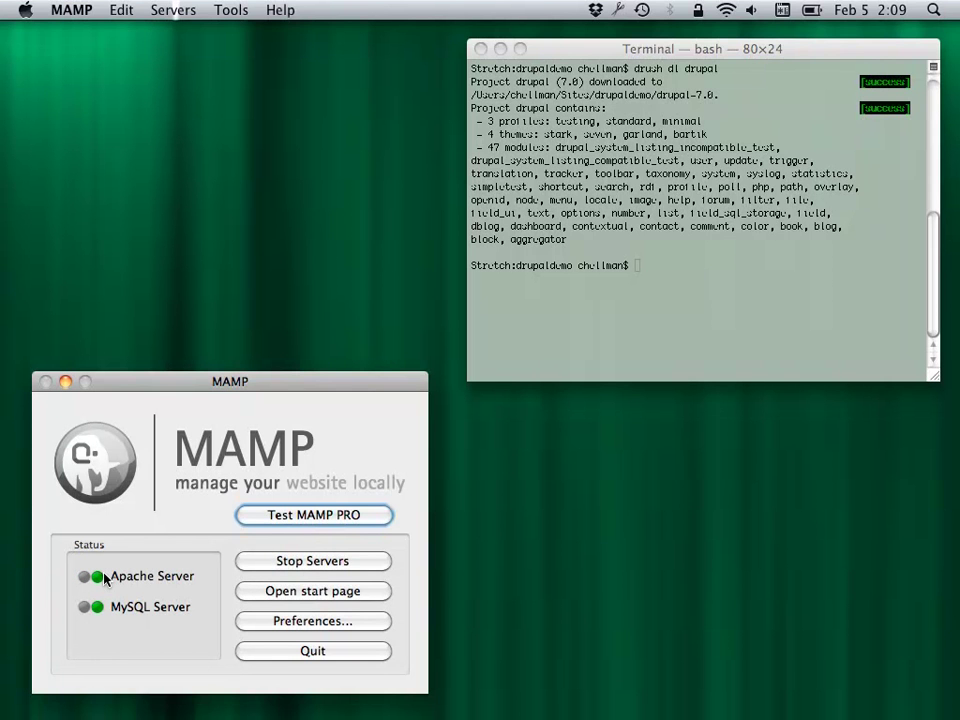
- Switch Spaces to the desktop where Safari shows mamp.info
{"action": "key", "text": "ctrl+Left"}
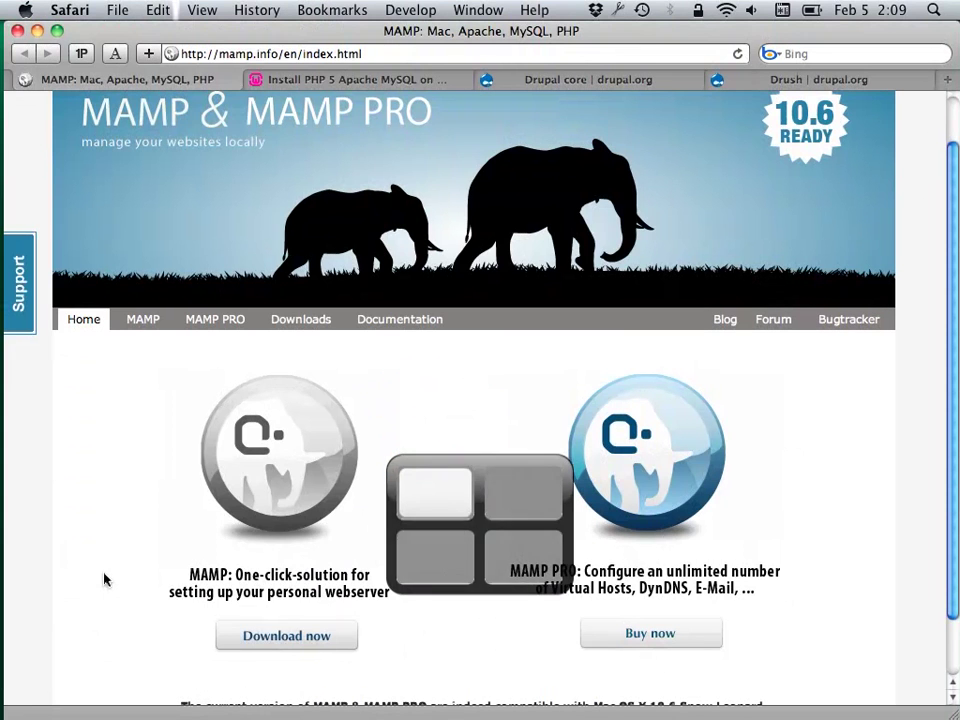
- Go from drupal.org's home page through Download & Extend to the Drupal 7.0 core project page
{"action": "left_click", "coordinate": [611, 82]}
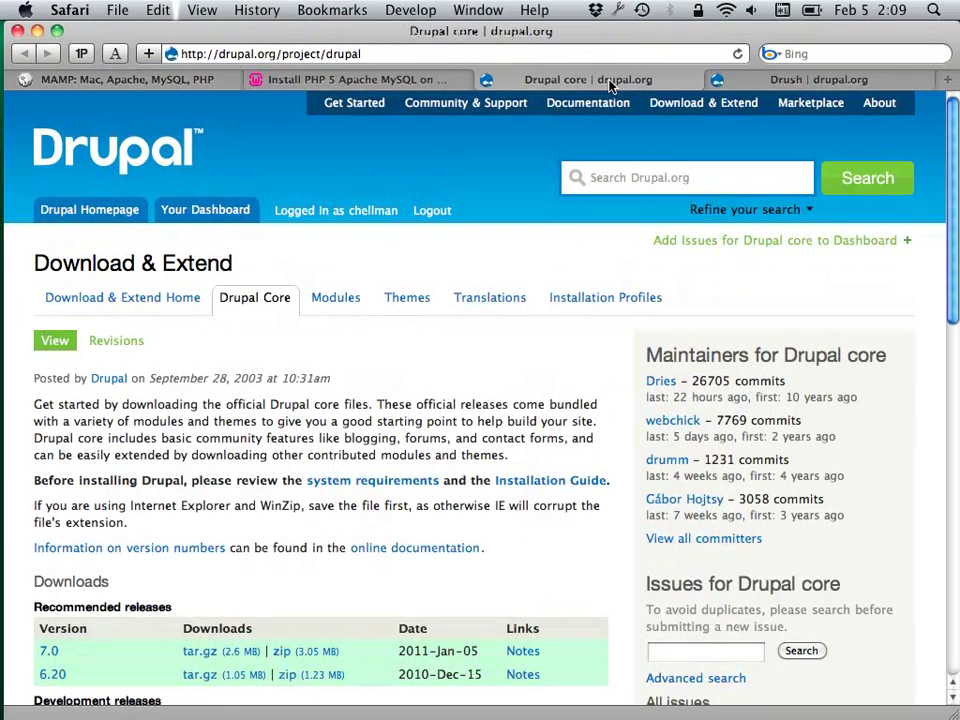
{"action": "left_click", "coordinate": [114, 165]}
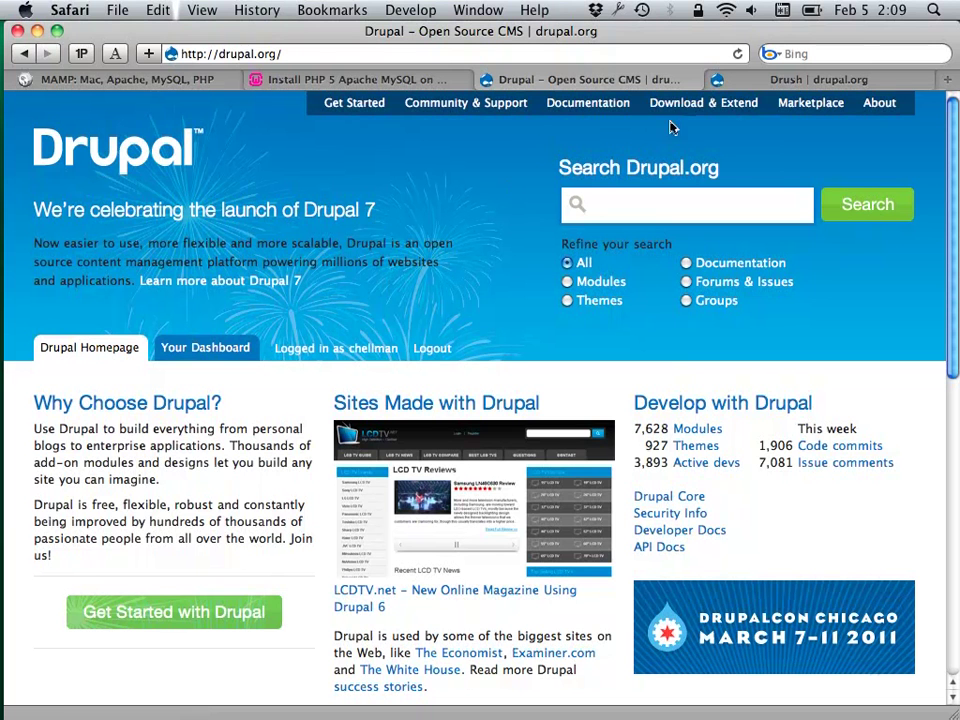
{"action": "left_click", "coordinate": [694, 107]}
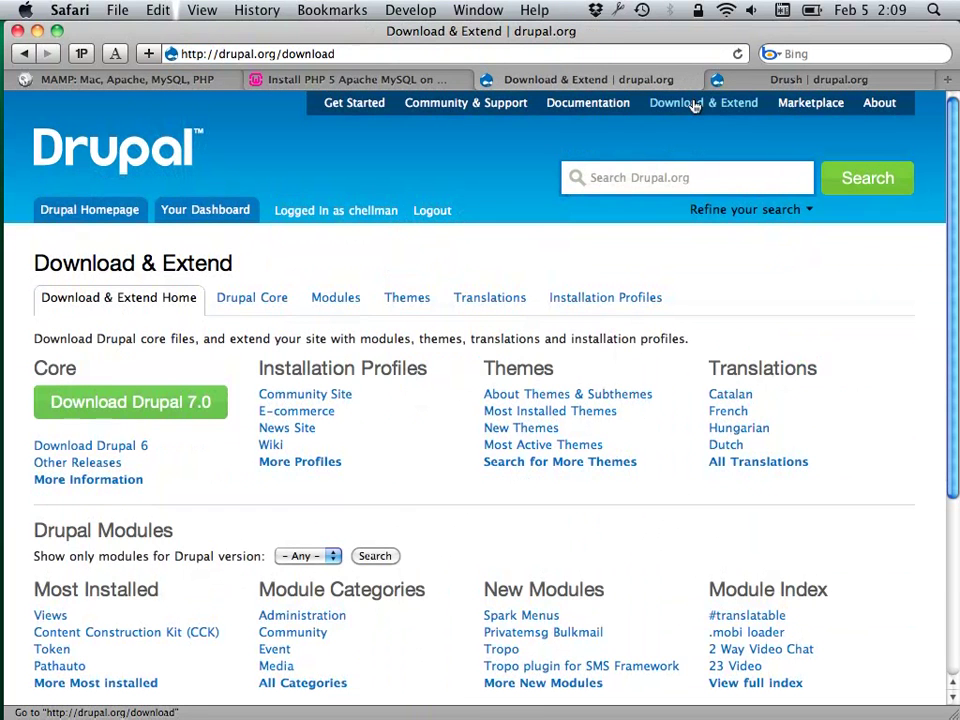
{"action": "left_click", "coordinate": [158, 412]}
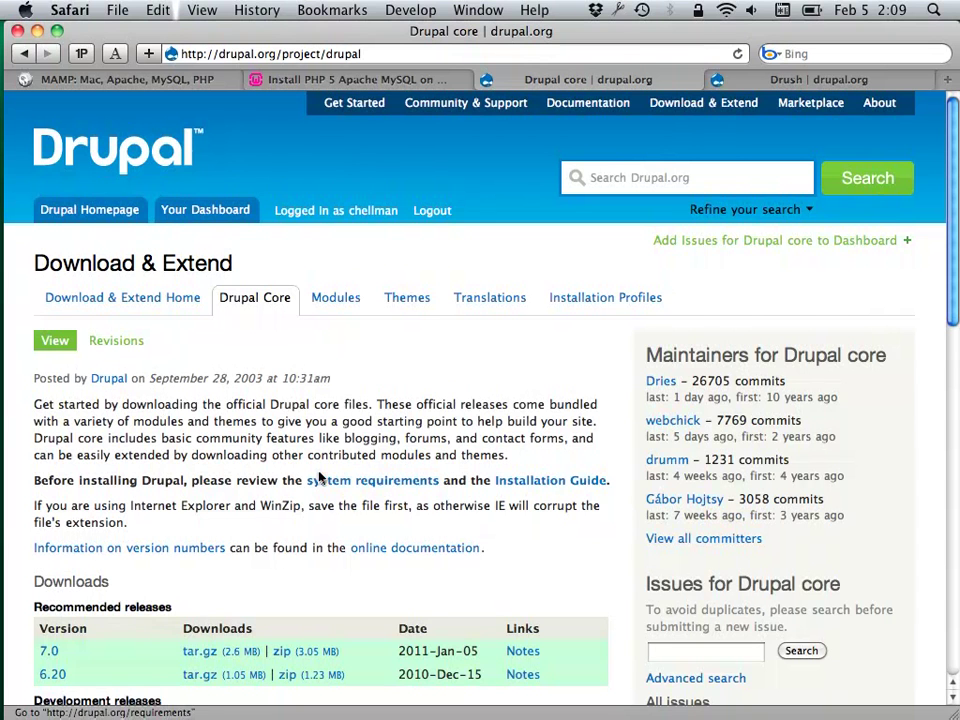
- Download the drupal-7.0.zip recommended release and close the Downloads list
{"action": "scroll", "coordinate": [263, 447], "scroll_direction": "down", "scroll_amount": 3}
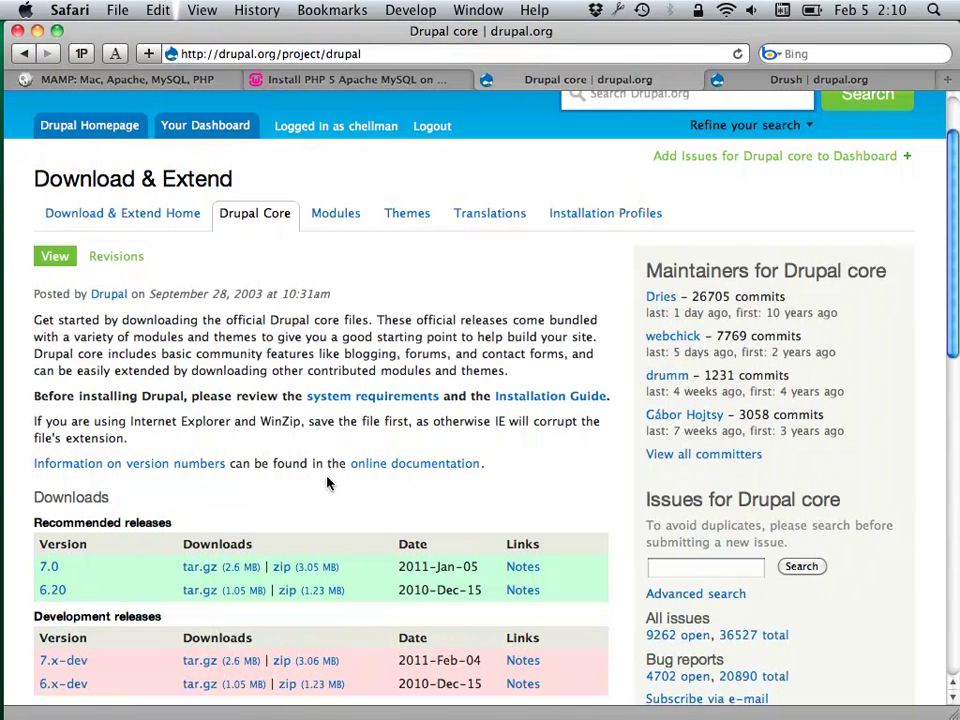
{"action": "left_click", "coordinate": [313, 570]}
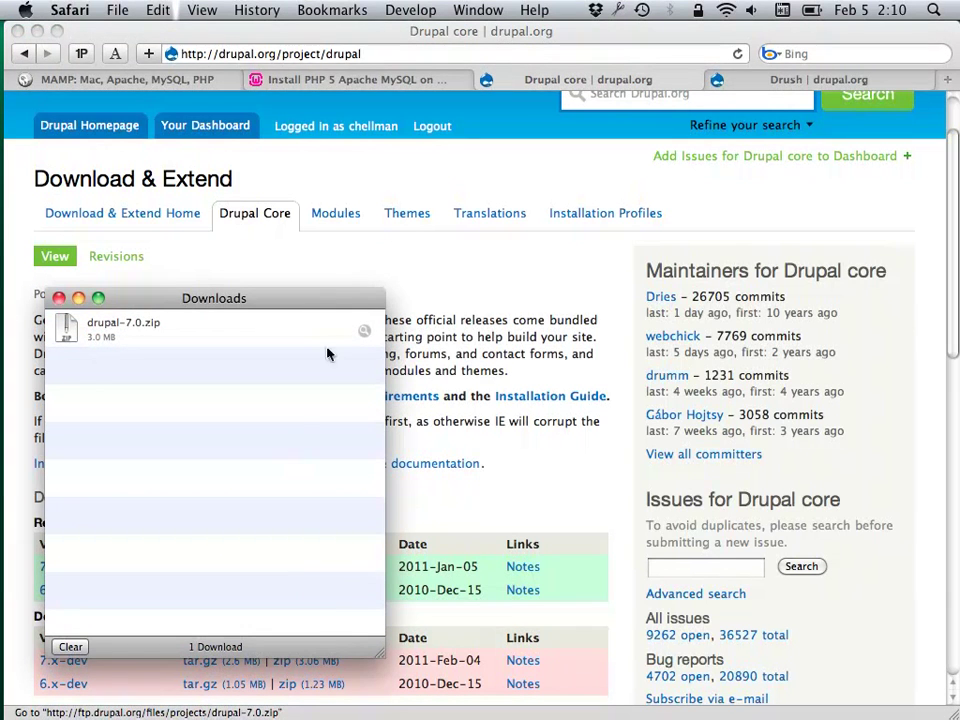
{"action": "key", "text": "super+w"}
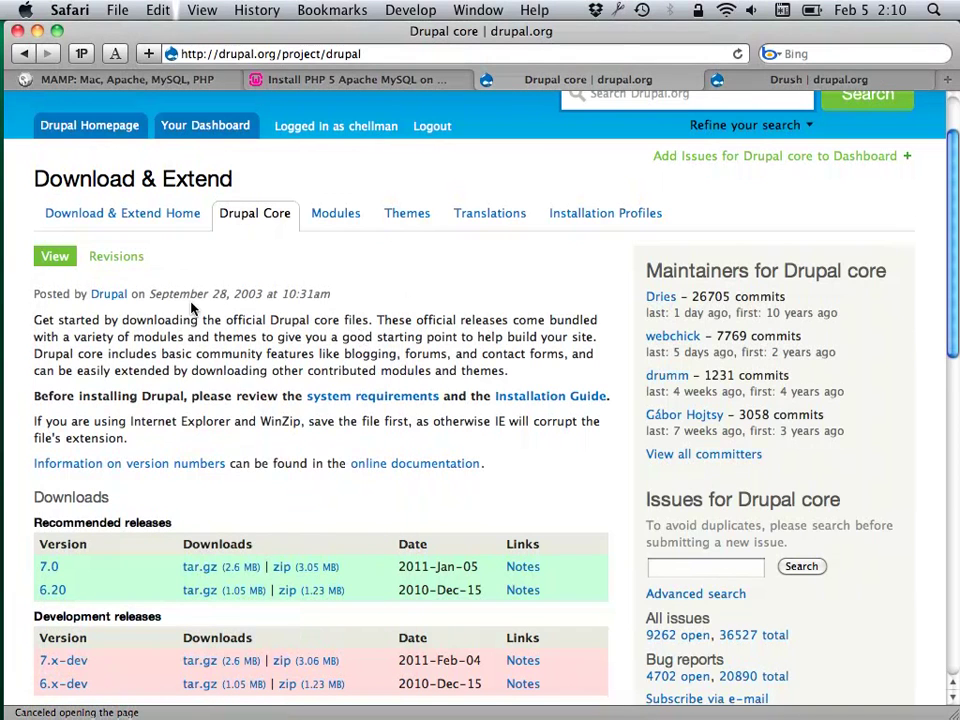
{"action": "key", "text": "ctrl+Right"}
{"action": "key", "text": "ctrl+Left"}
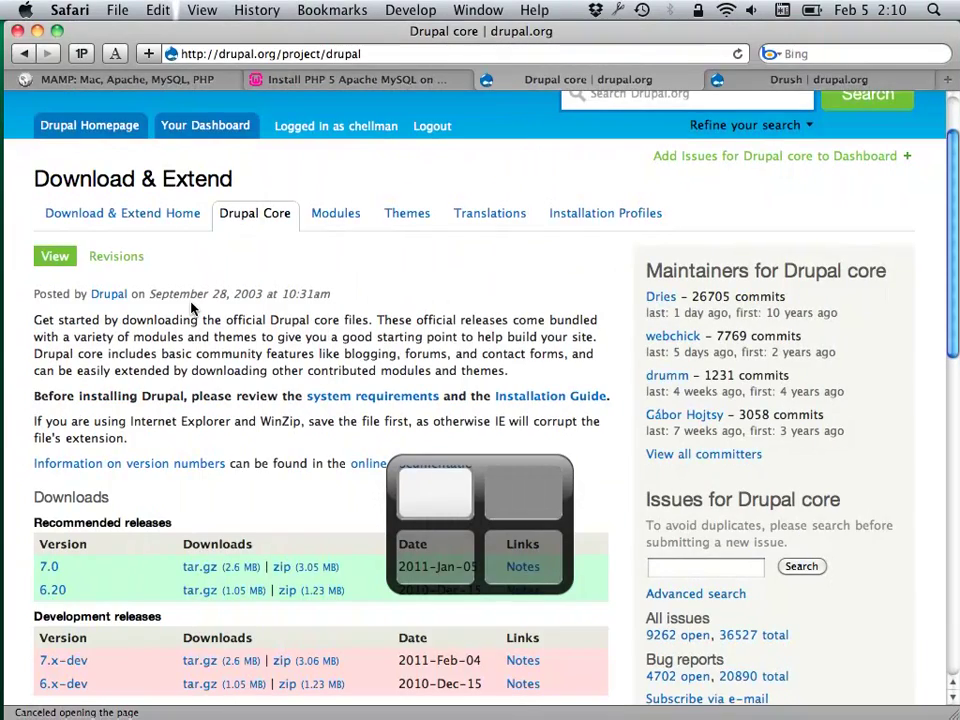
- Move drupal-7.0.zip from Downloads into the drupaldemo folder
{"action": "key", "text": "super+Tab"}
{"action": "key", "text": "super+Tab"}
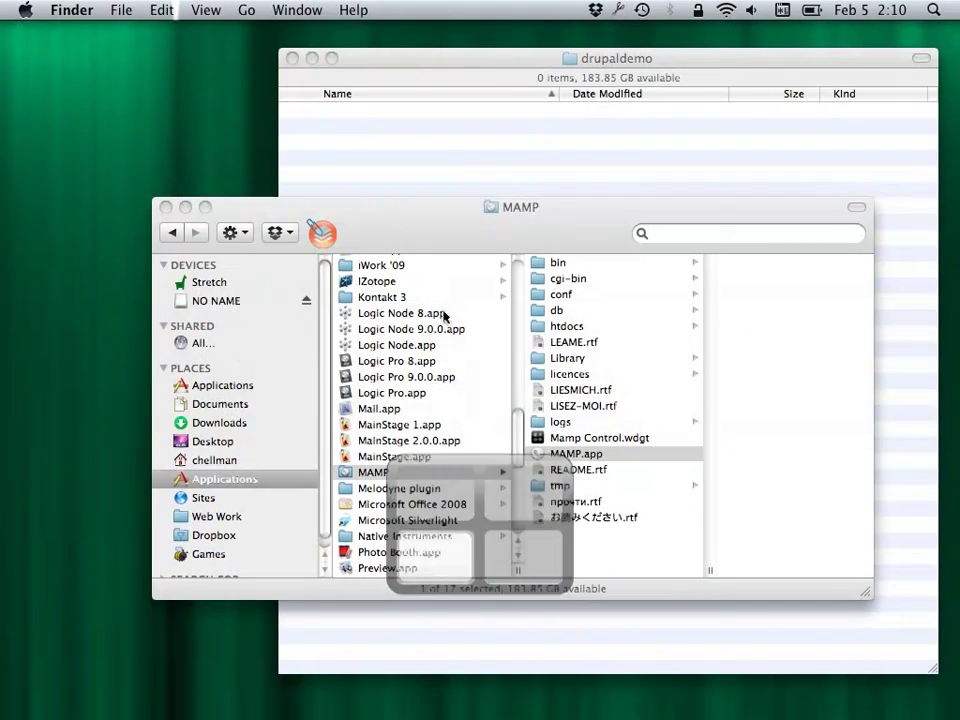
{"action": "left_click", "coordinate": [212, 422]}
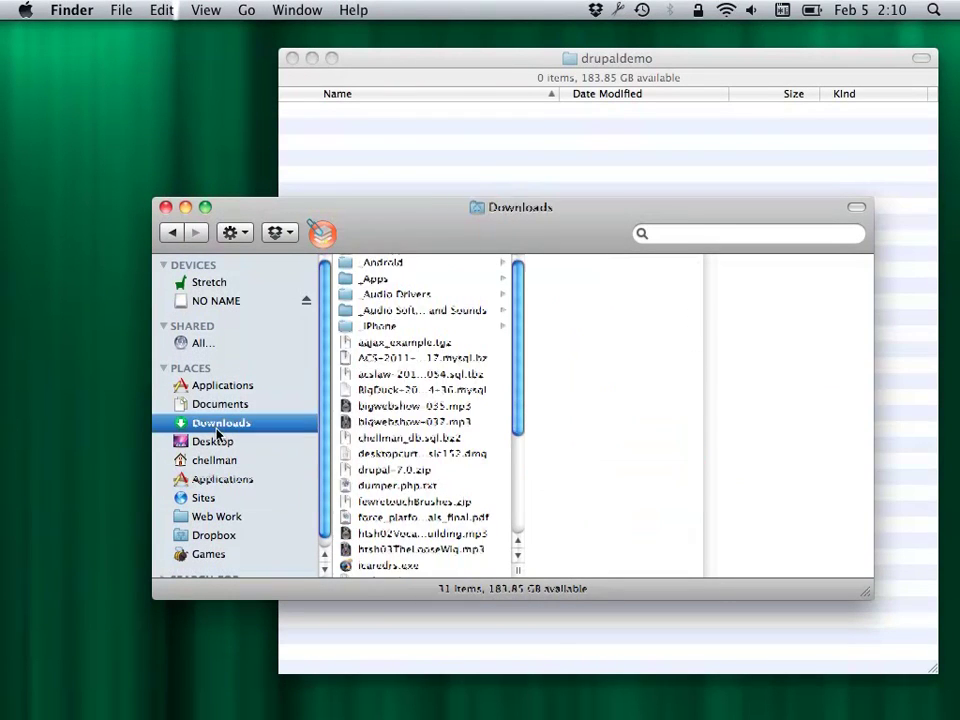
{"action": "scroll", "coordinate": [427, 399], "scroll_direction": "down", "scroll_amount": 3}
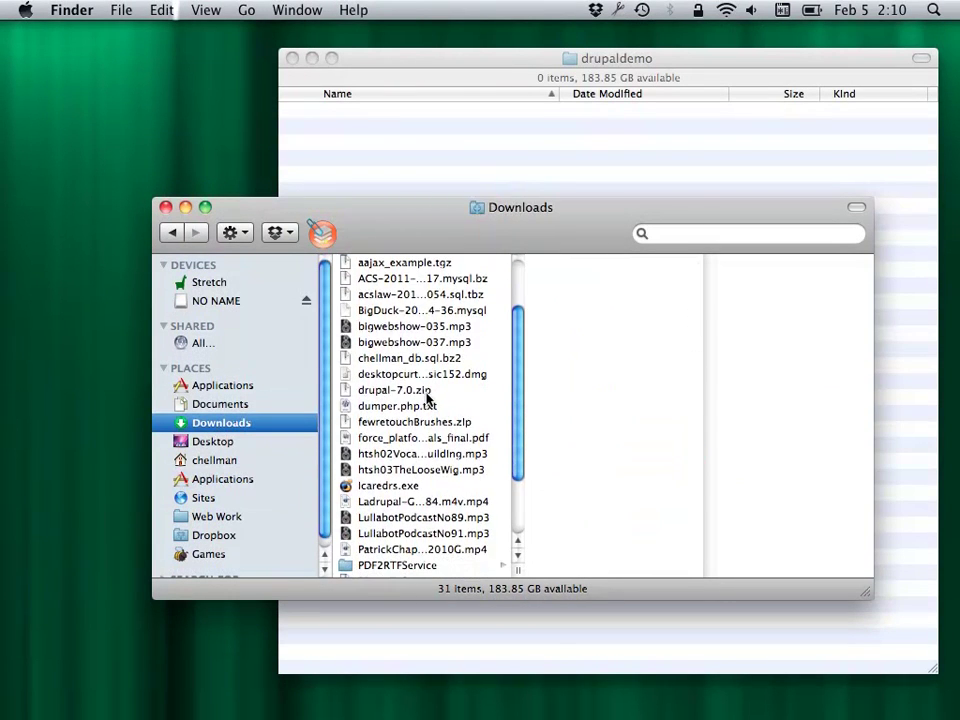
{"action": "left_click", "coordinate": [401, 392]}
{"action": "left_click_drag", "start_coordinate": [401, 395], "coordinate": [437, 120]}
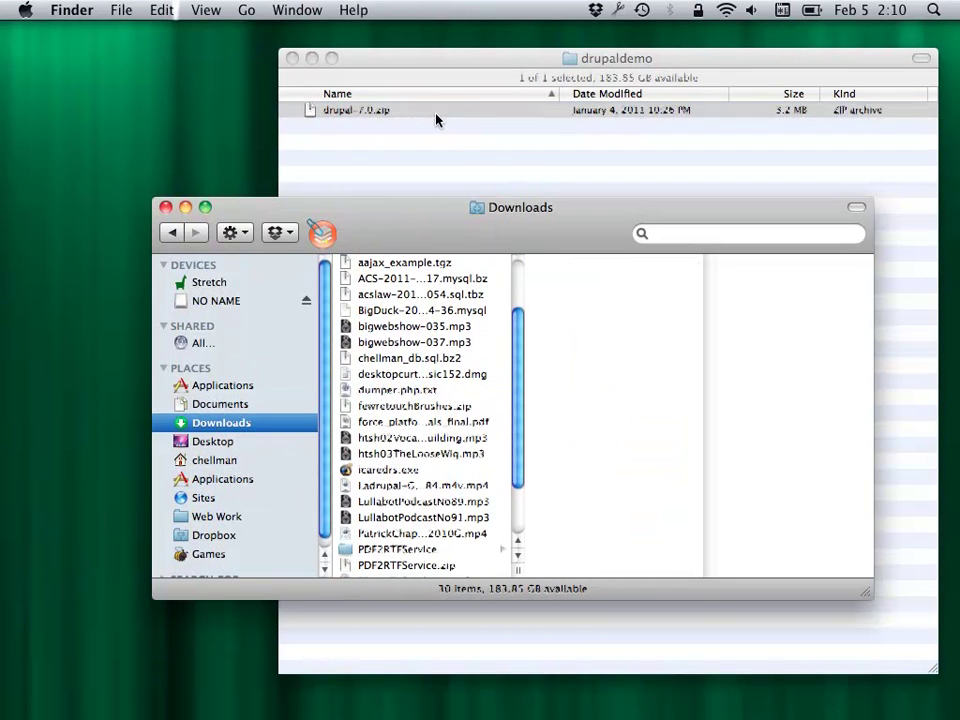
{"action": "left_click", "coordinate": [165, 208]}
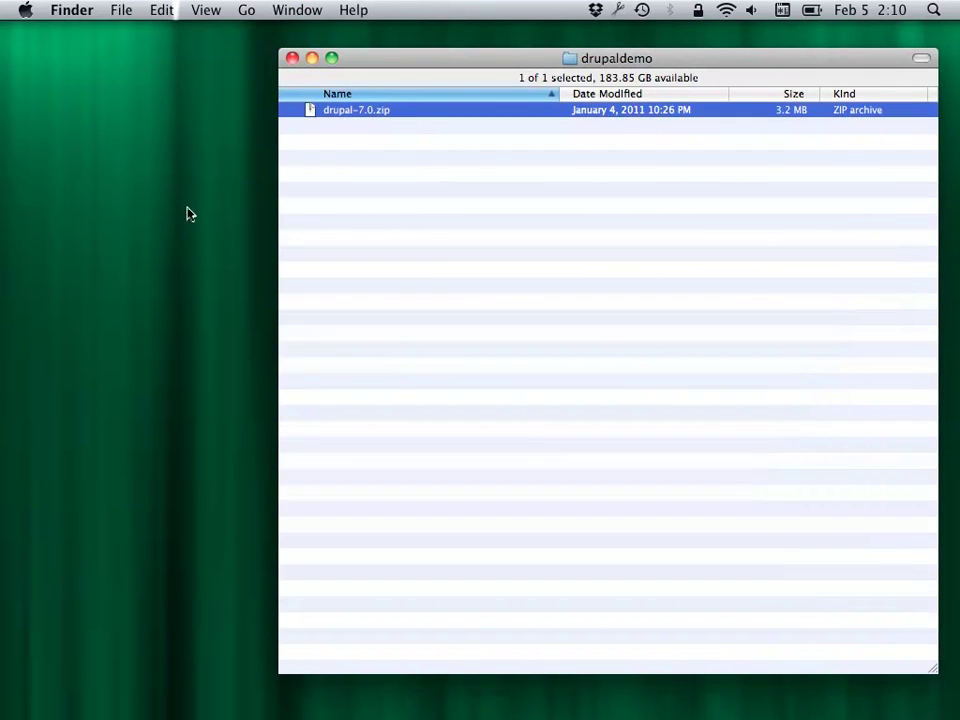
- Unzip drupal-7.0.zip inside drupaldemo and move the zip to the Trash
{"action": "left_click", "coordinate": [613, 60], "text": "super"}
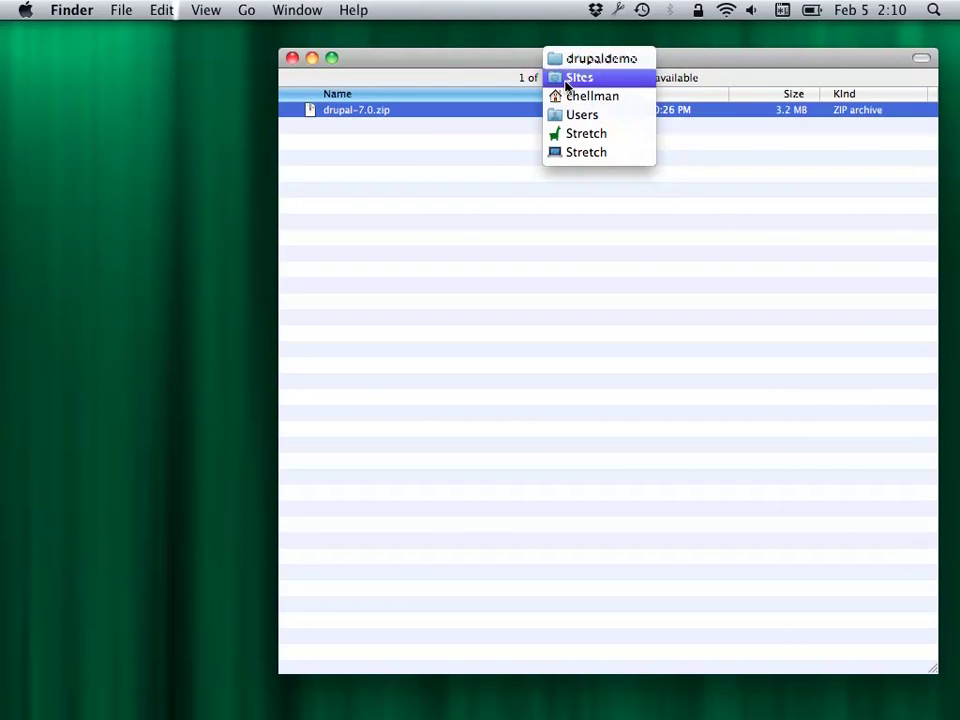
{"action": "left_click", "coordinate": [515, 61]}
{"action": "double_click", "coordinate": [312, 112]}
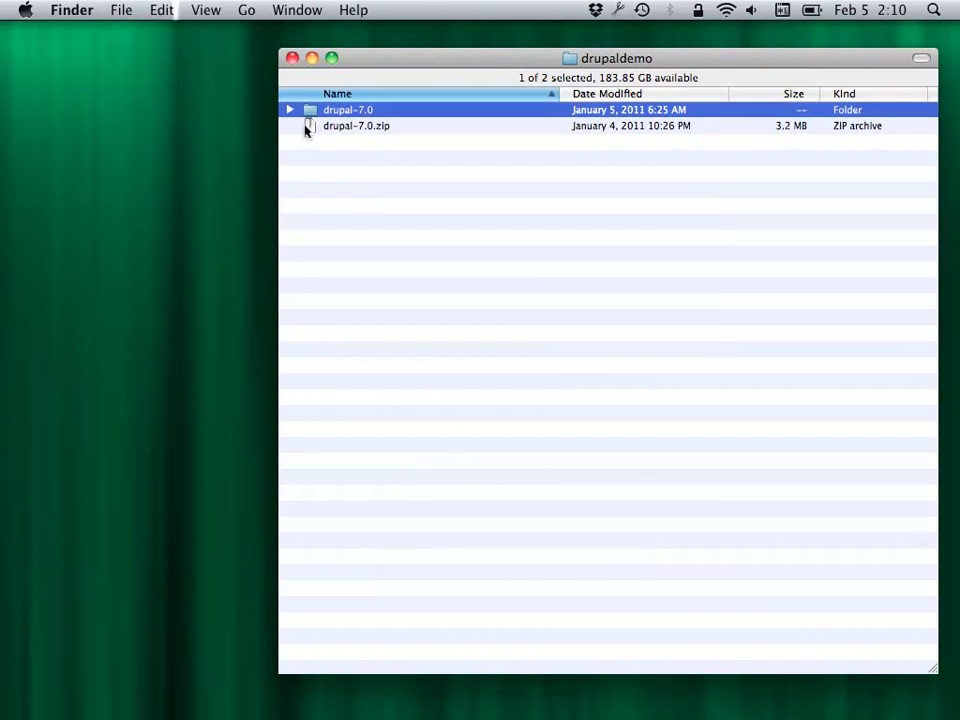
{"action": "left_click", "coordinate": [310, 128]}
{"action": "key", "text": "super+BackSpace"}
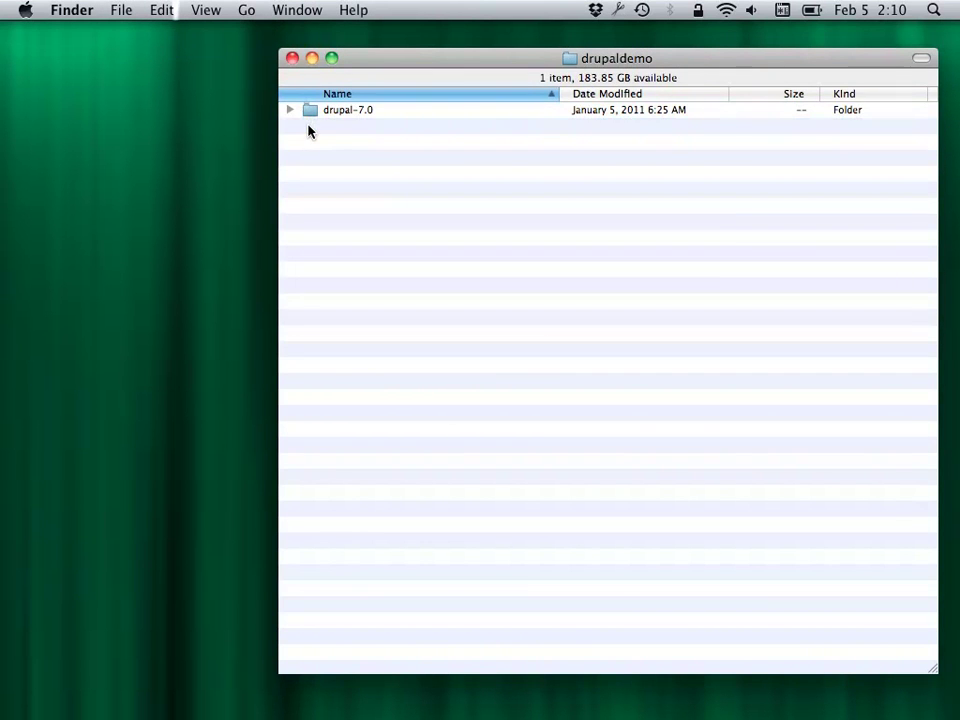
- Rename the drupal-7.0 folder to drupal7, then open a new blank Safari window
{"action": "left_click", "coordinate": [348, 115]}
{"action": "key", "text": "Right"}
{"action": "key", "text": "BackSpace"}
{"action": "key", "text": "BackSpace"}
{"action": "key", "text": "BackSpace"}
{"action": "key", "text": "BackSpace"}
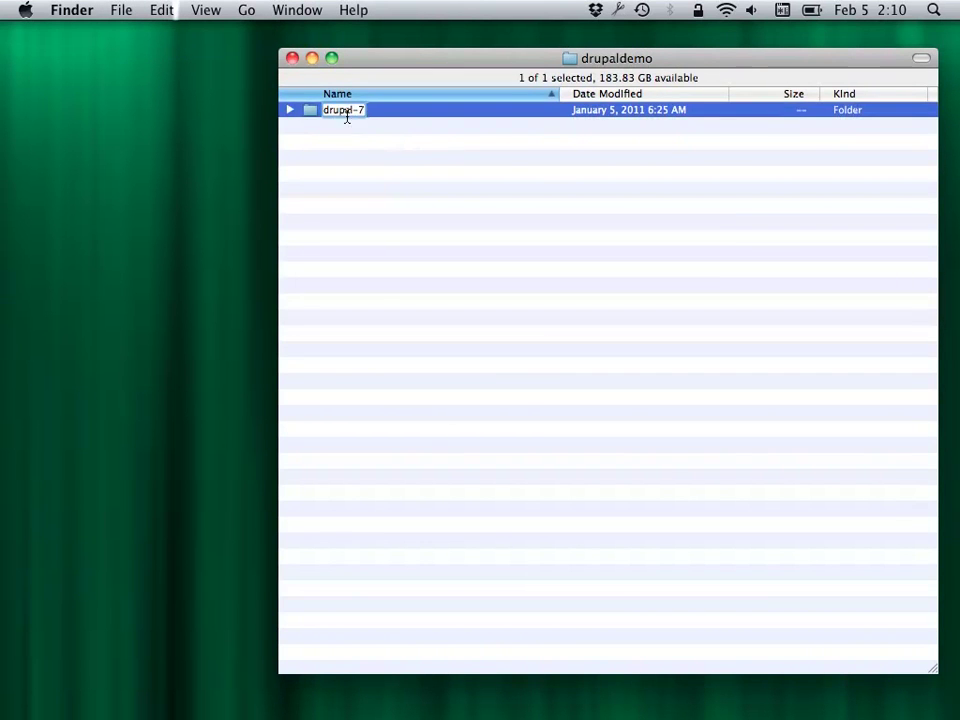
{"action": "type", "text": "7"}
{"action": "key", "text": "Return"}
{"action": "key", "text": "super+Tab"}
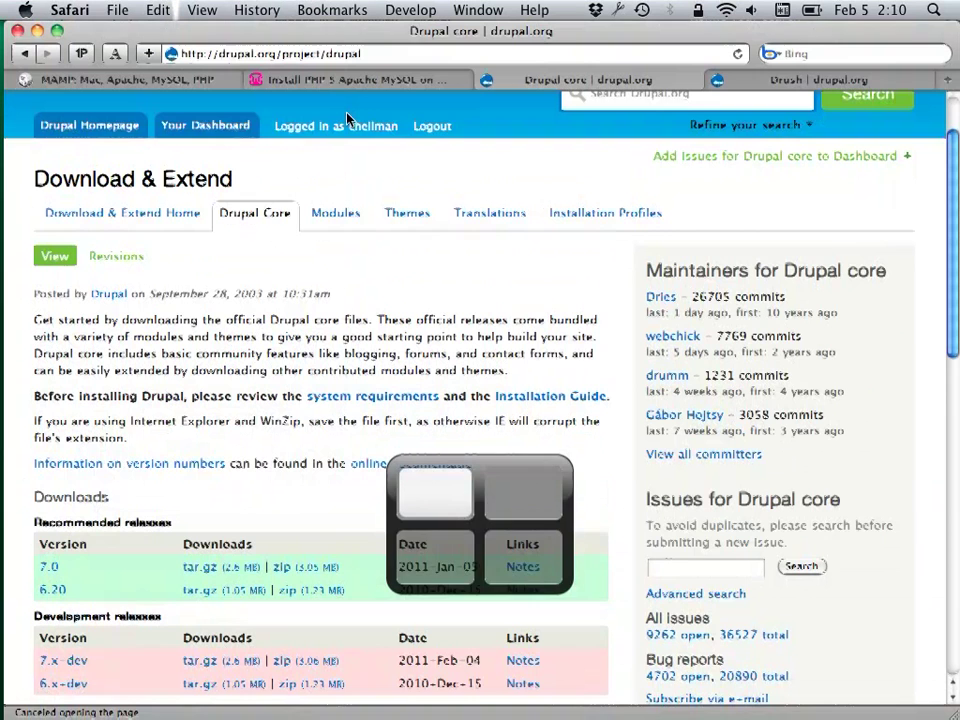
{"action": "key", "text": "super+n"}
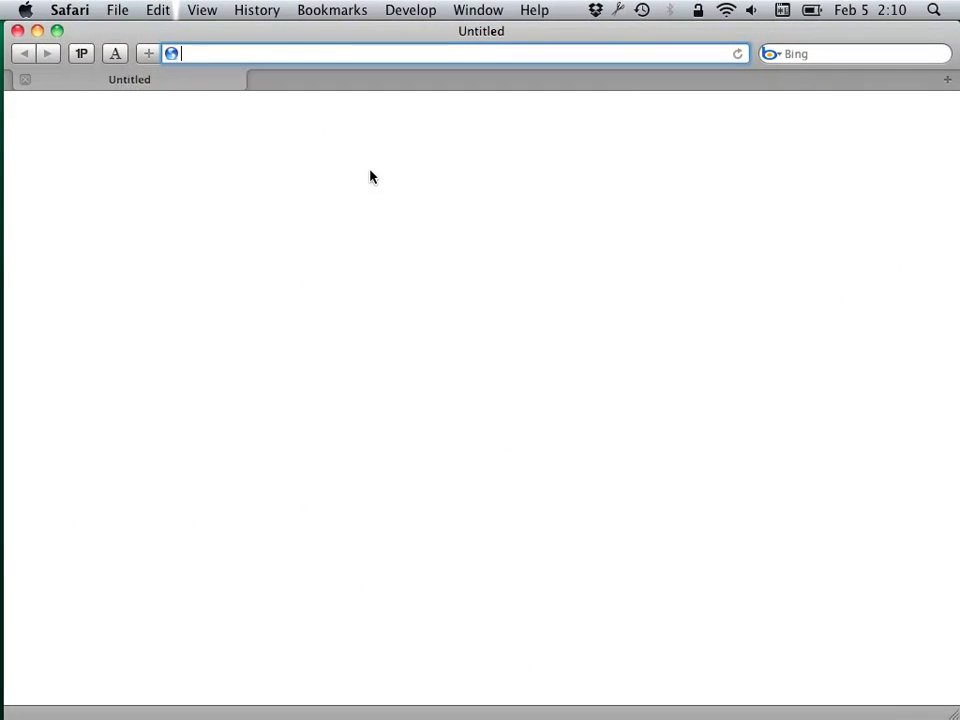
- Go to localhost:8888/drupaldemo/drupal7 to bring up the Drupal 7 install.php page
{"action": "type", "text": "local"}
{"action": "key", "text": "Right"}
{"action": "key", "text": "BackSpace"}
{"action": "type", "text": ":8888/"}
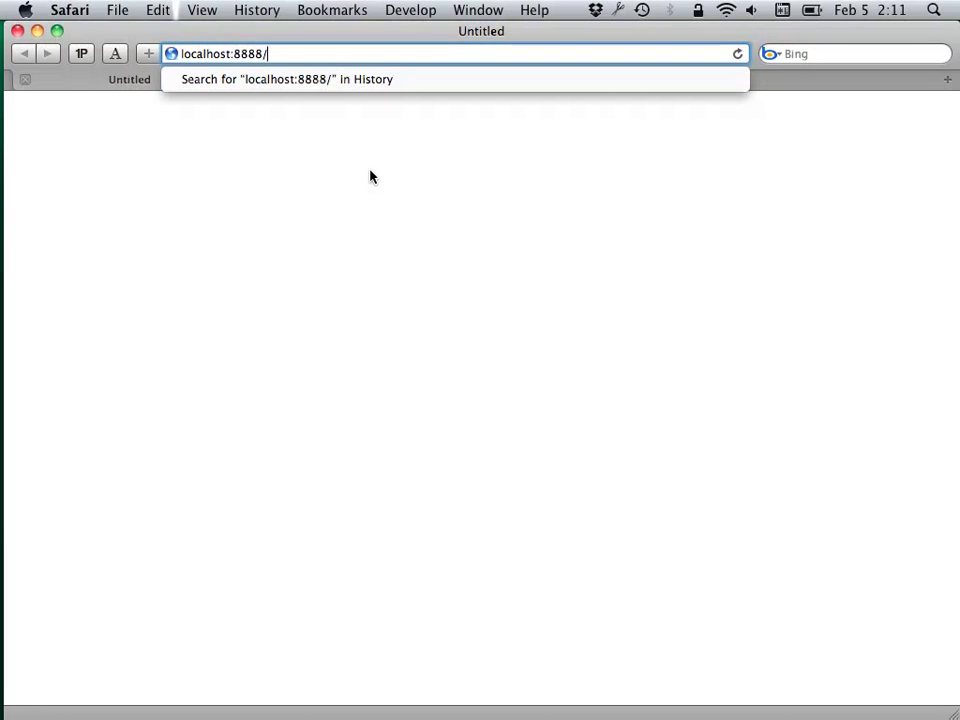
{"action": "double_click", "coordinate": [207, 57]}
{"action": "key", "text": "Right"}
{"action": "key", "text": "Right"}
{"action": "key", "text": "Right"}
{"action": "key", "text": "Right"}
{"action": "key", "text": "super+Tab"}
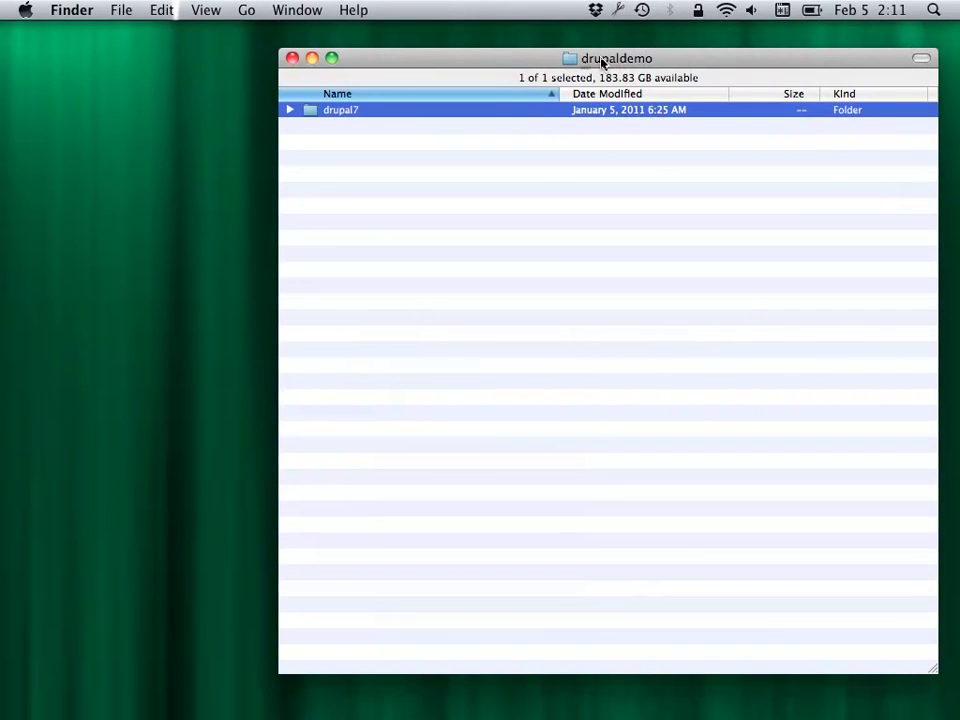
{"action": "key", "text": "super+Tab"}
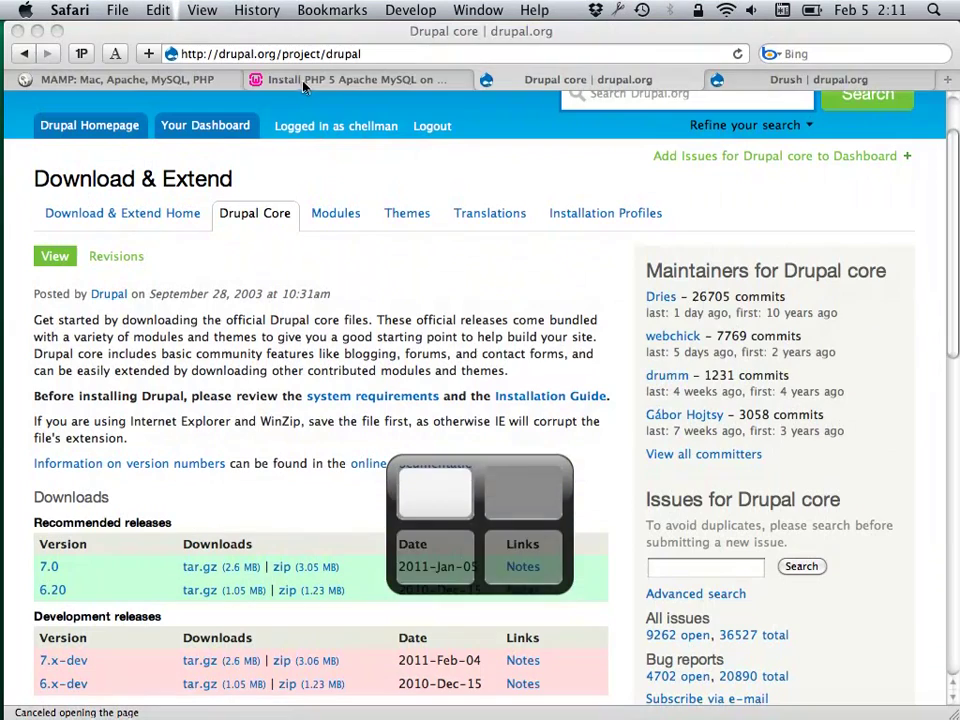
{"action": "key", "text": "super+Tab"}
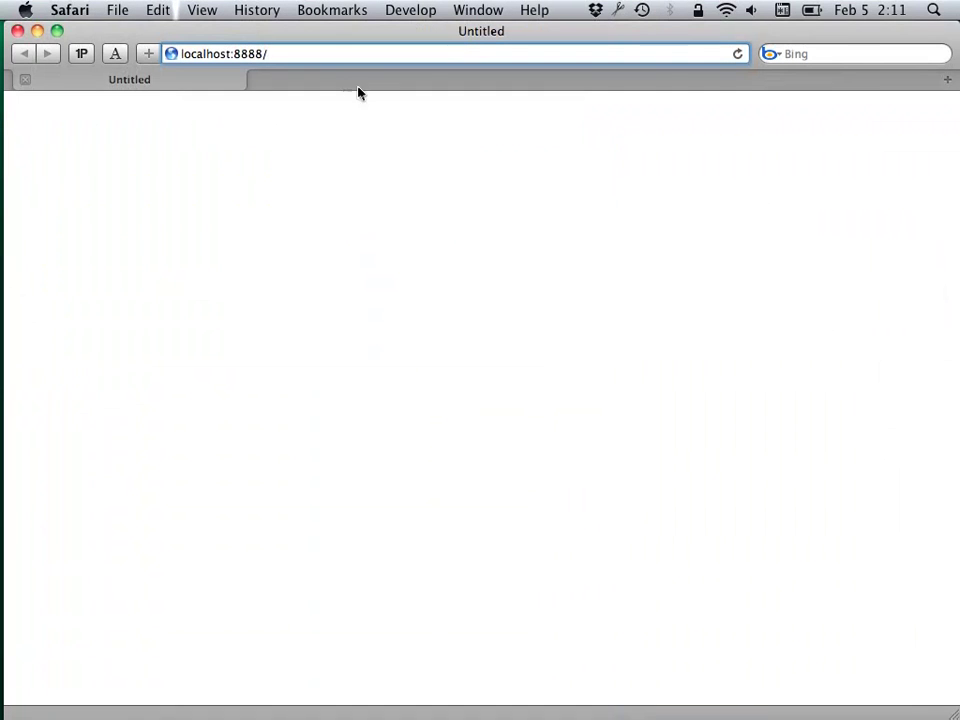
{"action": "type", "text": "drup"}
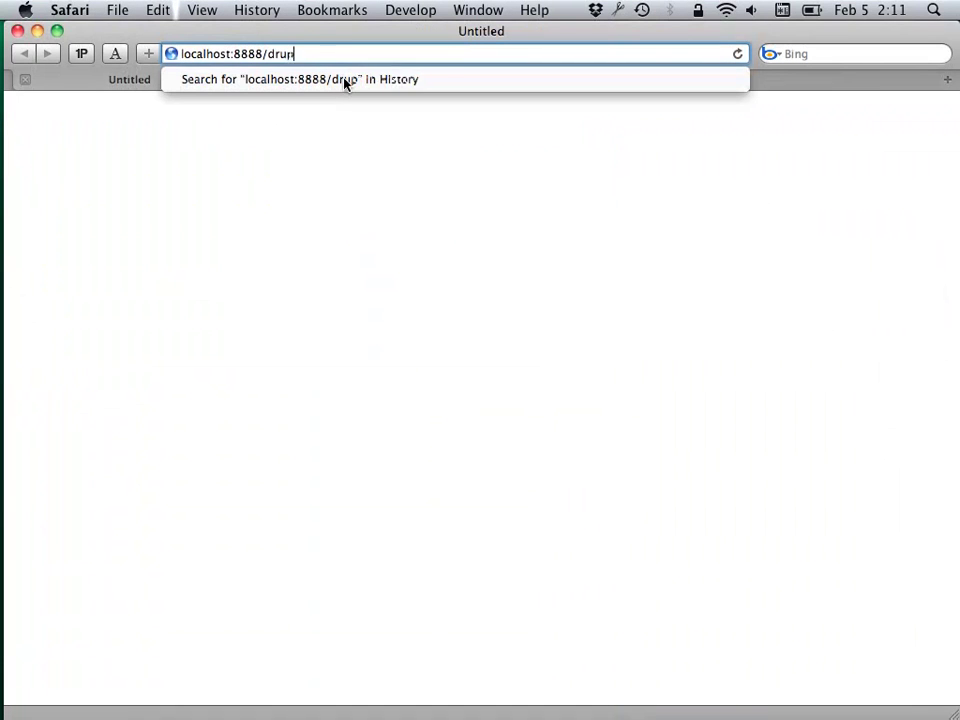
{"action": "type", "text": "aldemo/drupal7"}
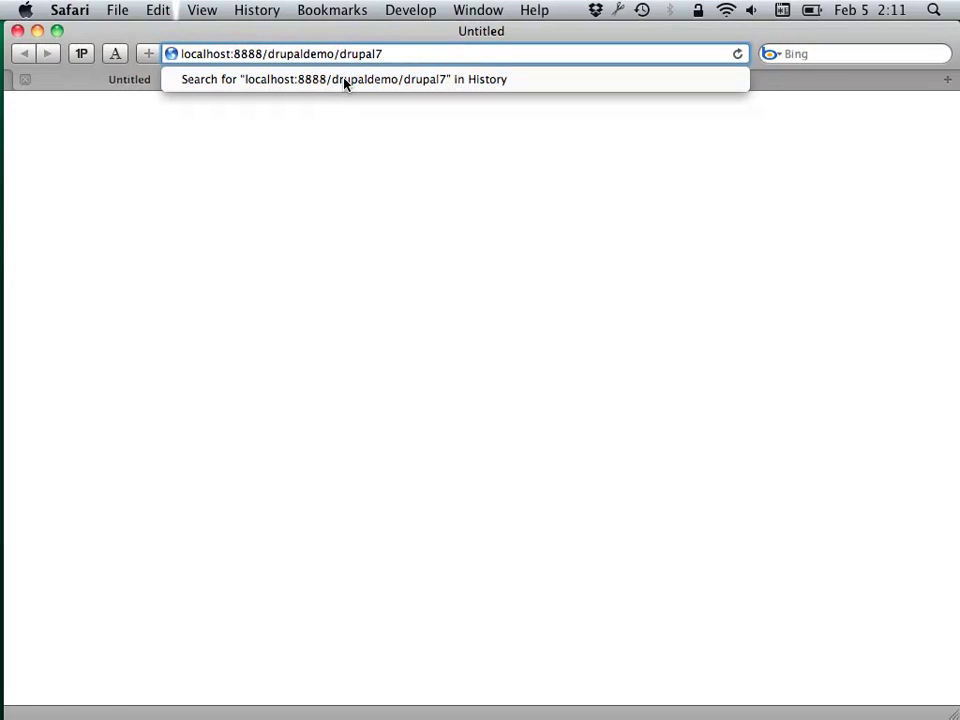
{"action": "key", "text": "Return"}
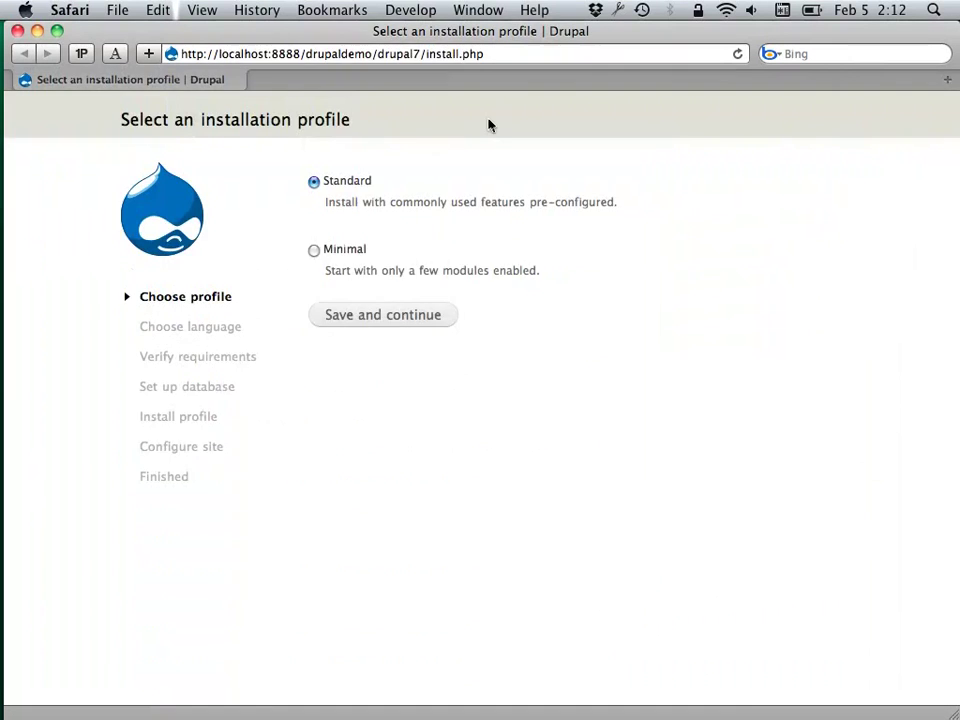
- In a new tab, load localhost:8888/MAMP, review phpInfo, then open phpMyAdmin
{"action": "key", "text": "super+t"}
{"action": "type", "text": "lc"}
{"action": "key", "text": "BackSpace"}
{"action": "type", "text": "o"}
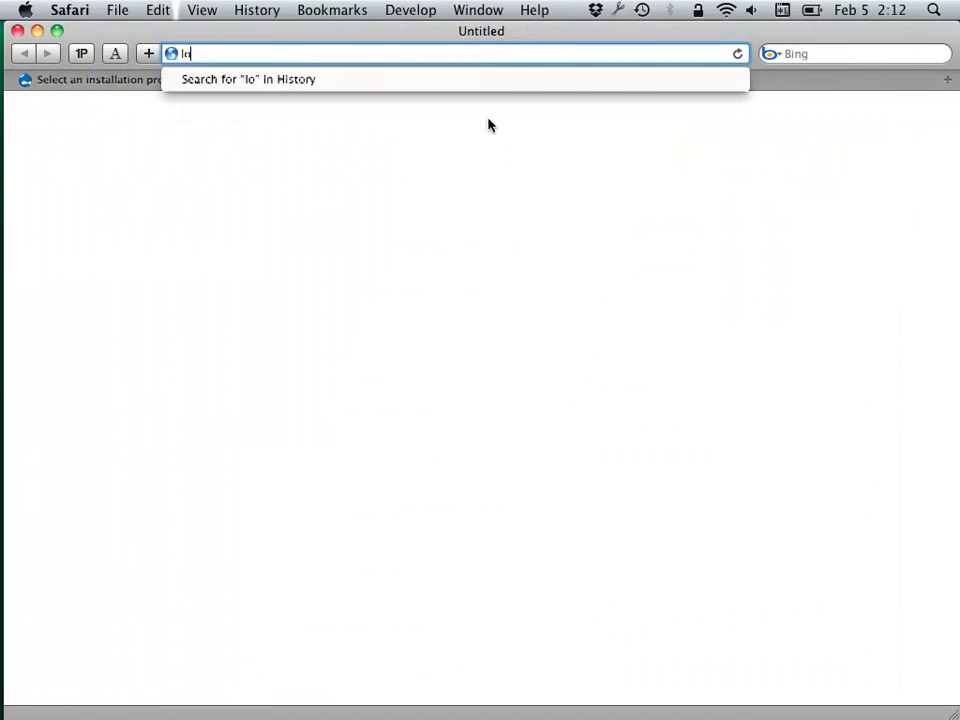
{"action": "type", "text": "c"}
{"action": "key", "text": "Return"}
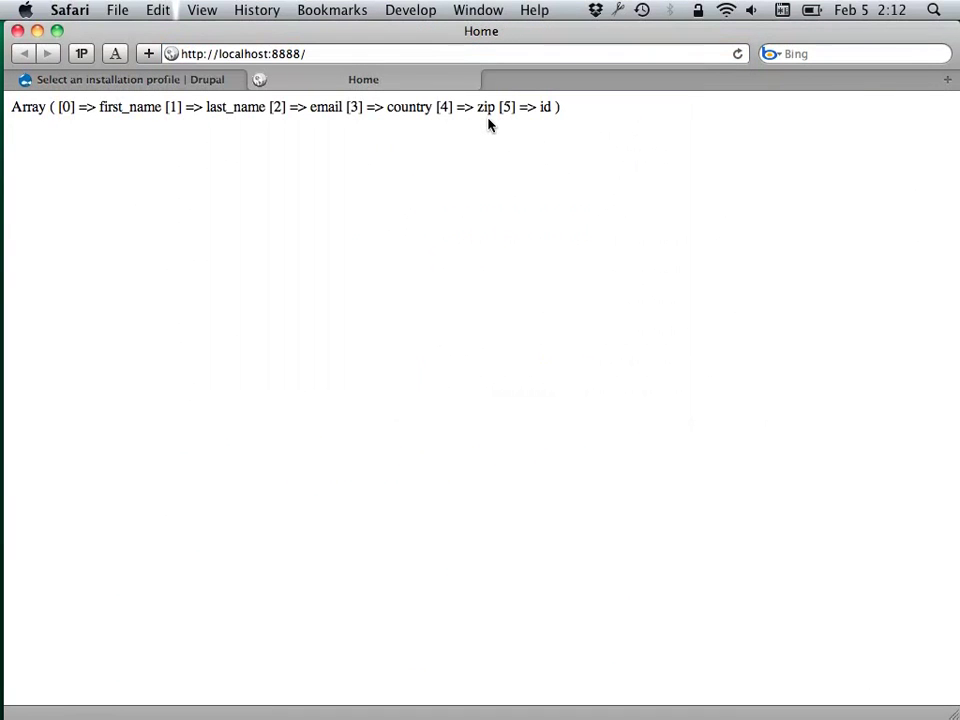
{"action": "key", "text": "super+l"}
{"action": "key", "text": "Right"}
{"action": "type", "text": "MAMP"}
{"action": "key", "text": "Return"}
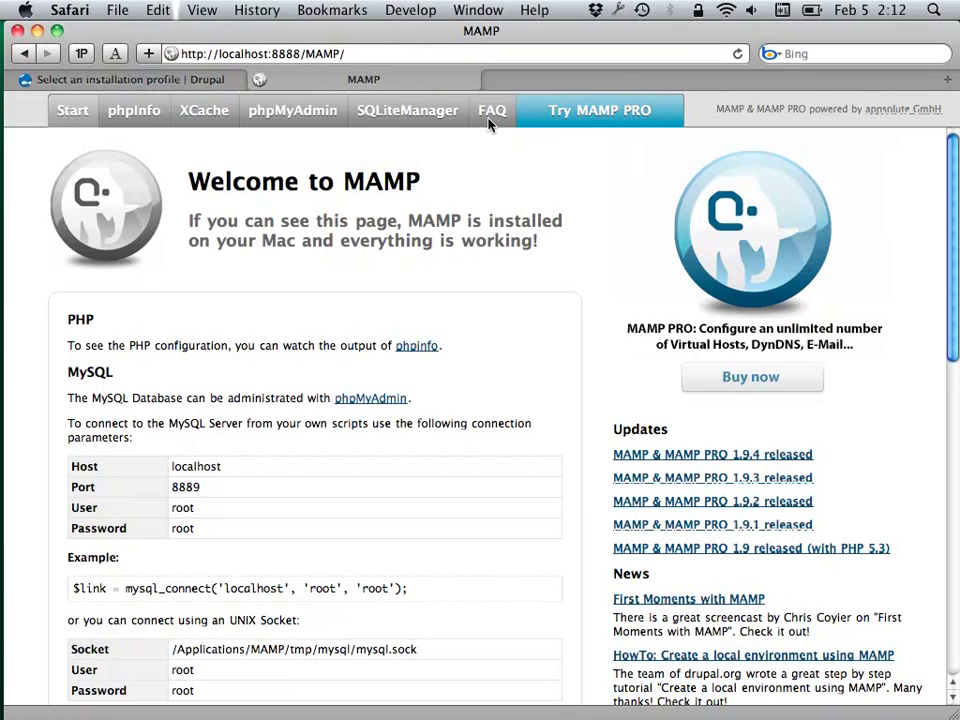
{"action": "left_click", "coordinate": [138, 111]}
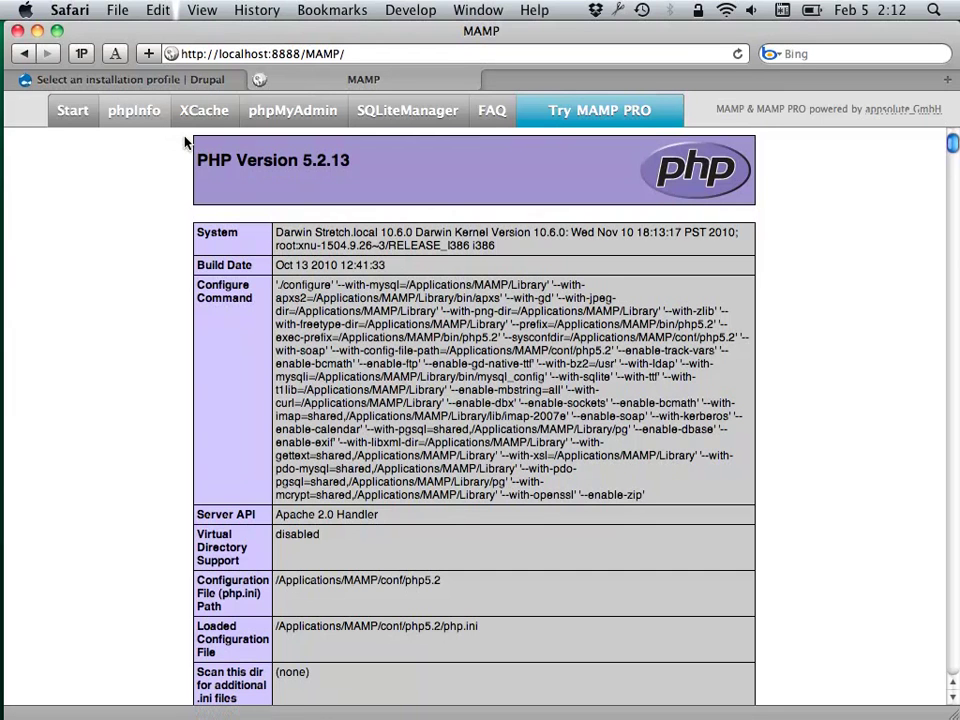
{"action": "left_click", "coordinate": [287, 116]}
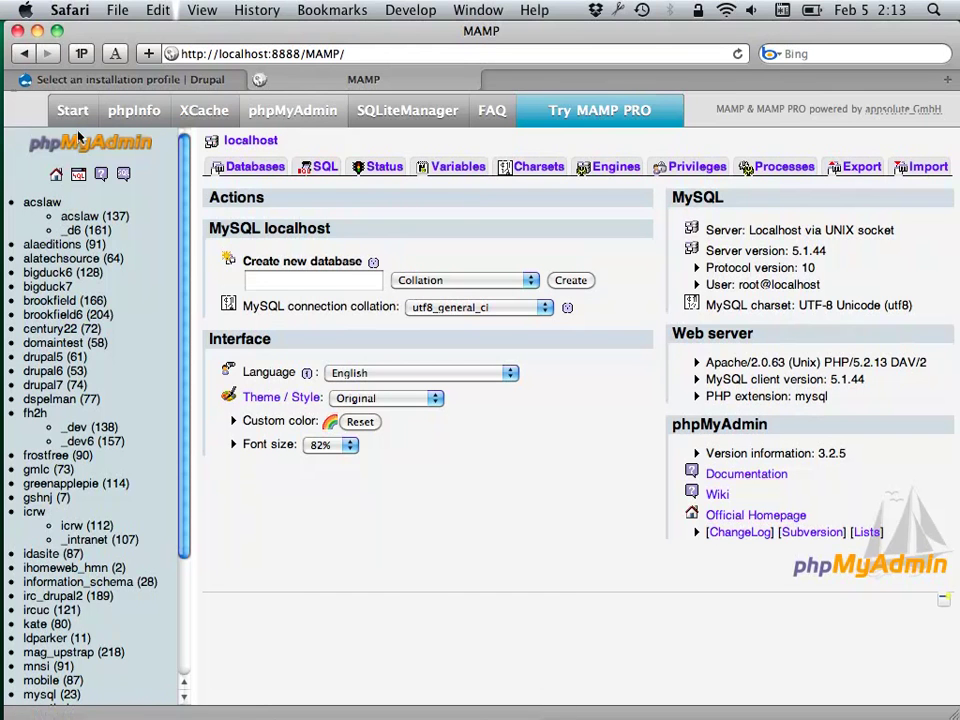
- Create a database named drupaldemo in phpMyAdmin and return to the Drupal installer tab
{"action": "left_click", "coordinate": [350, 280]}
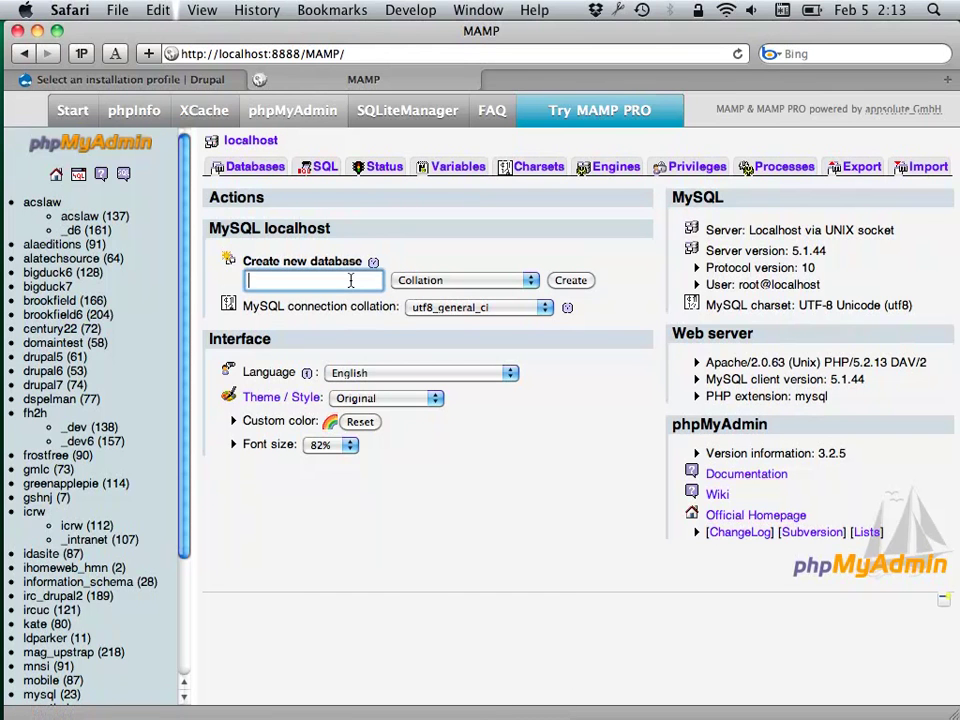
{"action": "type", "text": "drupaldemo"}
{"action": "left_click", "coordinate": [571, 281]}
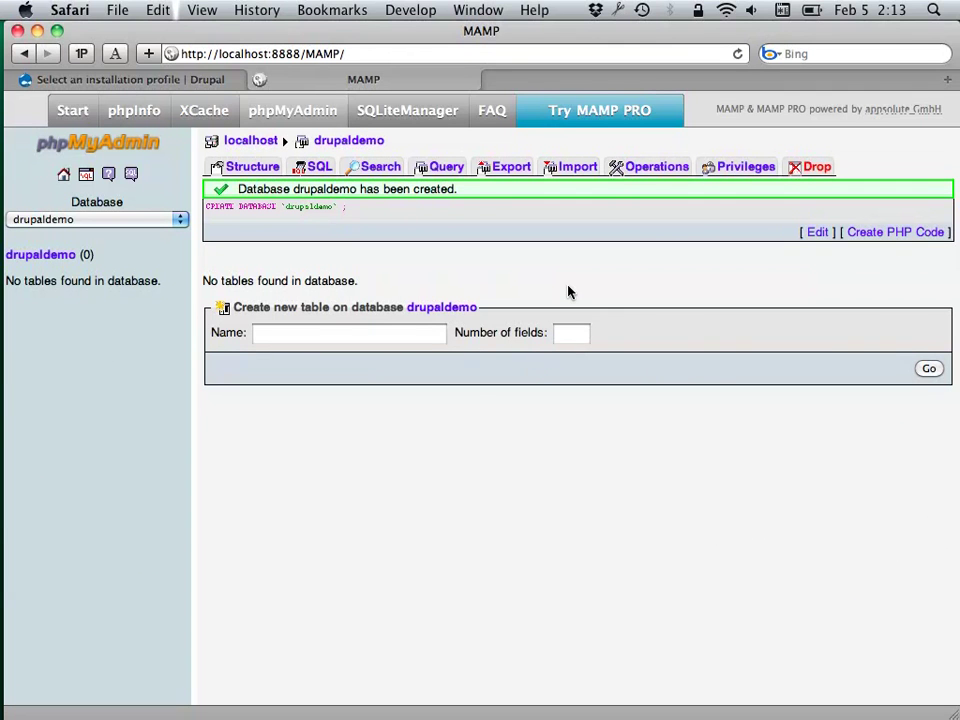
{"action": "left_click", "coordinate": [182, 79]}
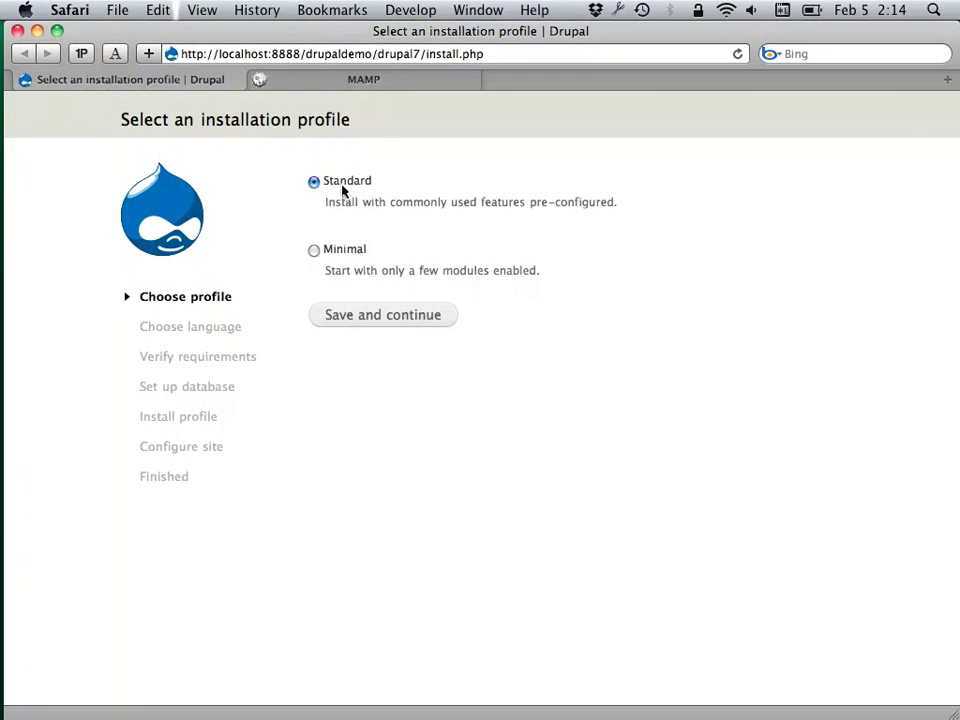
- Choose the Standard profile and English to reach the database setup step
{"action": "left_click", "coordinate": [361, 326]}
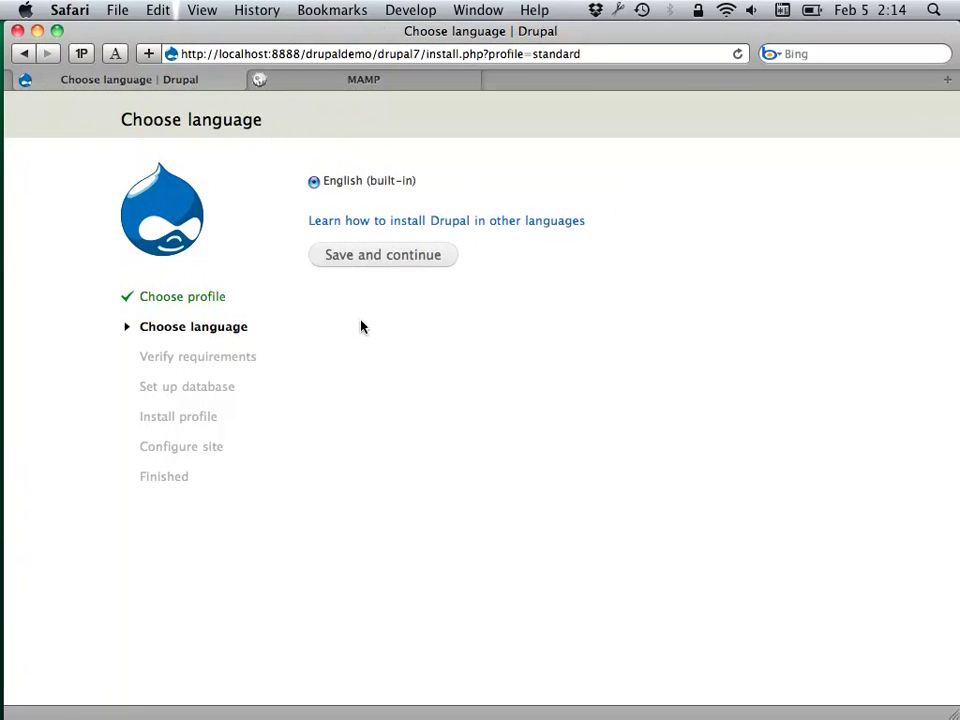
{"action": "left_click", "coordinate": [371, 258]}
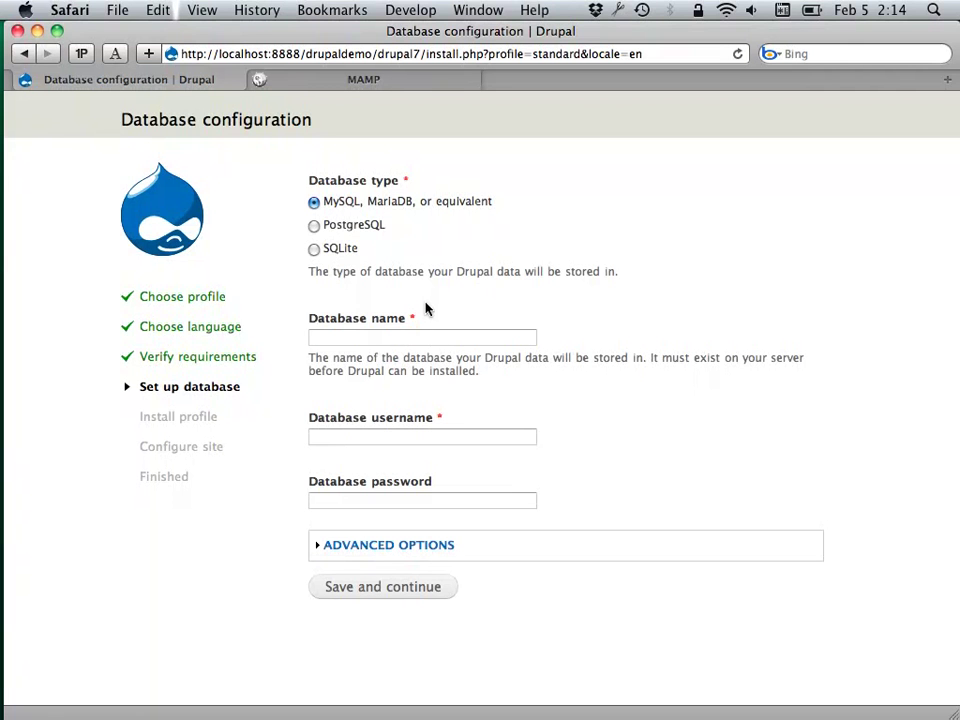
{"action": "key", "text": "ctrl+Tab"}
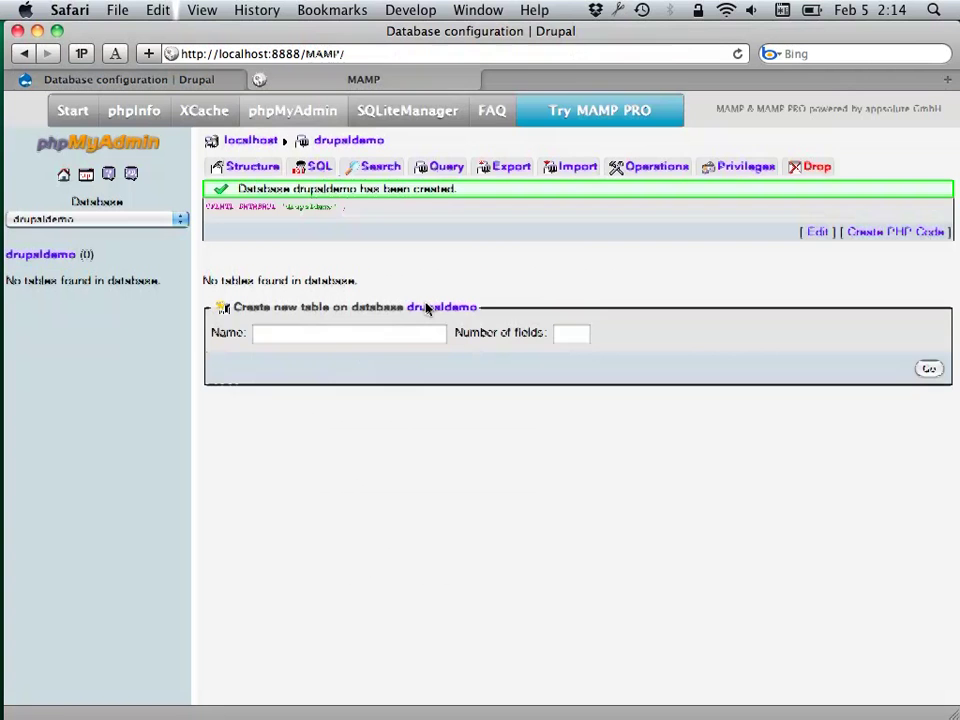
{"action": "key", "text": "ctrl+Tab"}
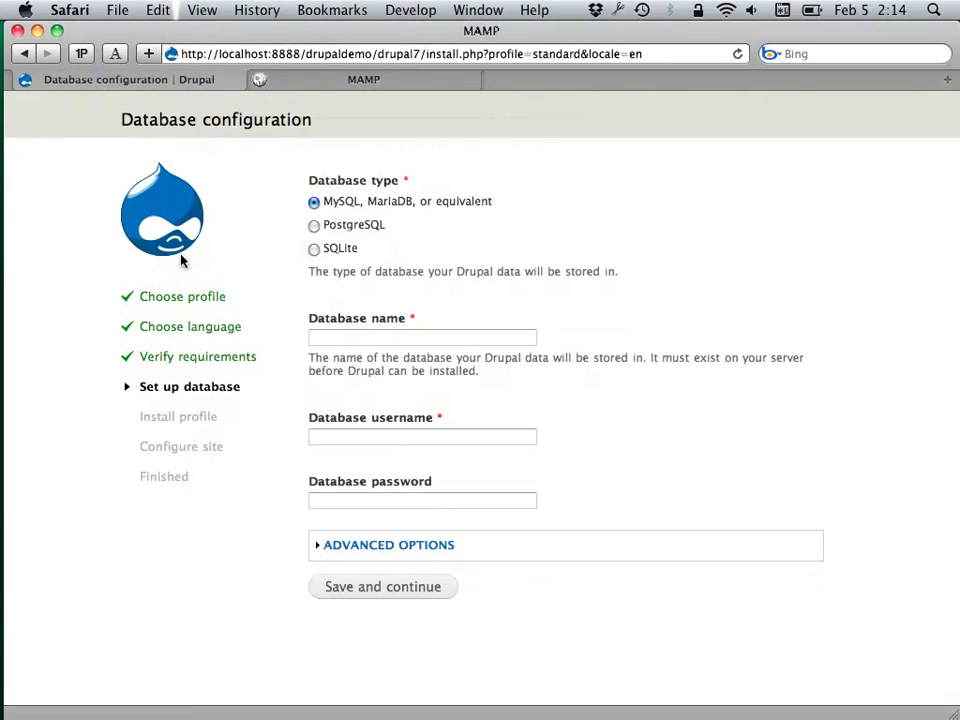
- Enter drupaldemo as the database name, then bring MAMP to the front
{"action": "left_click", "coordinate": [356, 336]}
{"action": "type", "text": "drupaldemo"}
{"action": "key", "text": "Tab"}
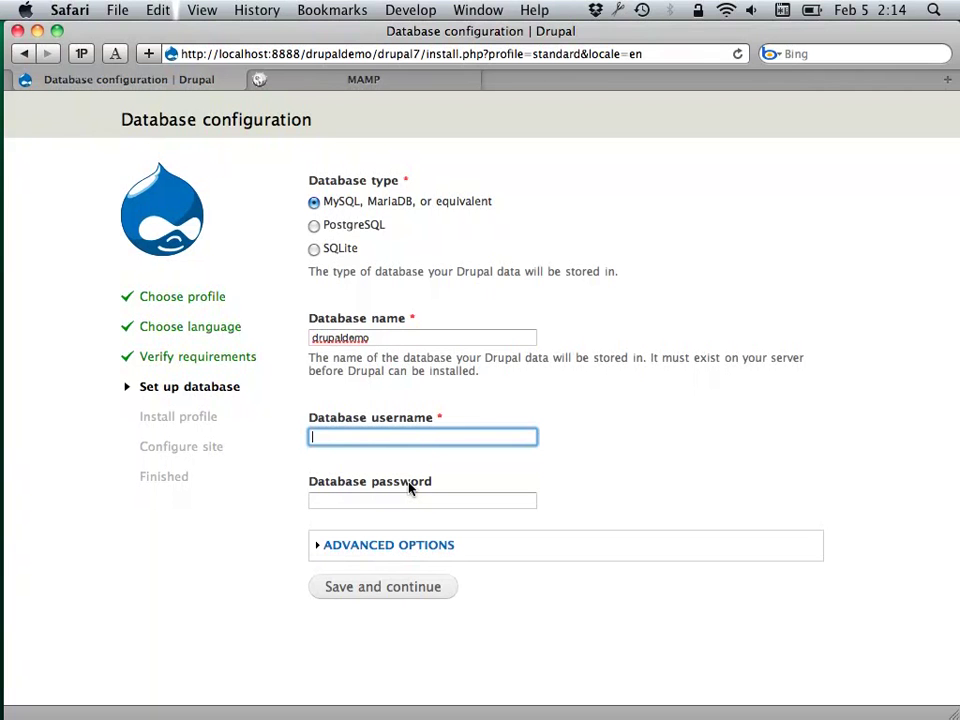
{"action": "key", "text": "ctrl+Down"}
{"action": "key", "text": "ctrl+Left"}
{"action": "key", "text": "super+Tab"}
{"action": "key", "text": "super+Tab"}
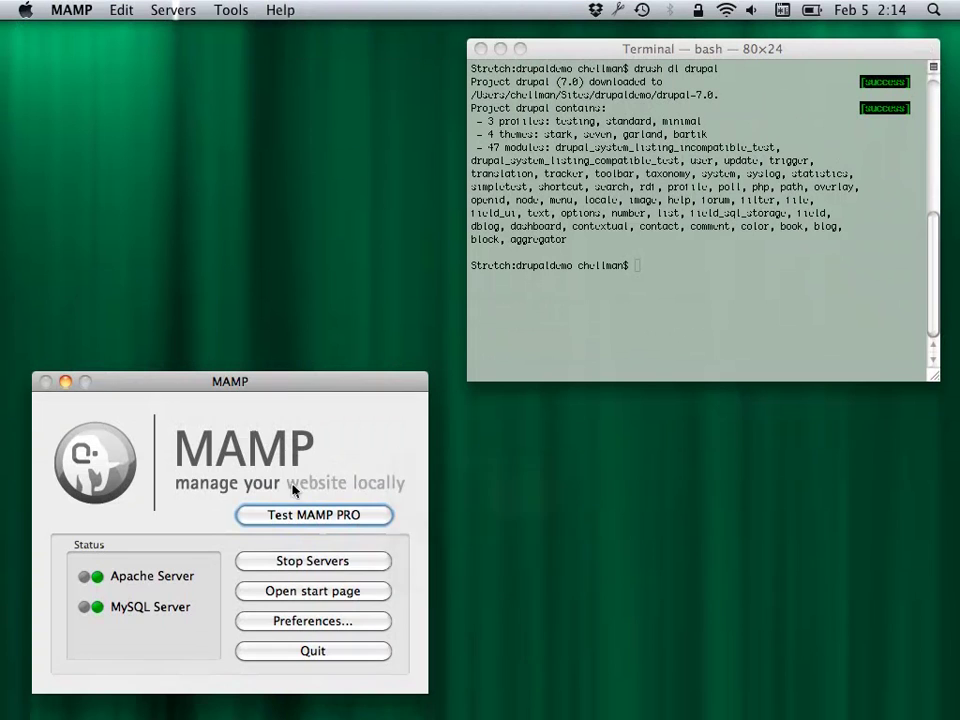
- Review MAMP's PHP, Ports and Start/Stop preferences, cancel unchanged, and return to Safari
{"action": "left_click", "coordinate": [310, 621]}
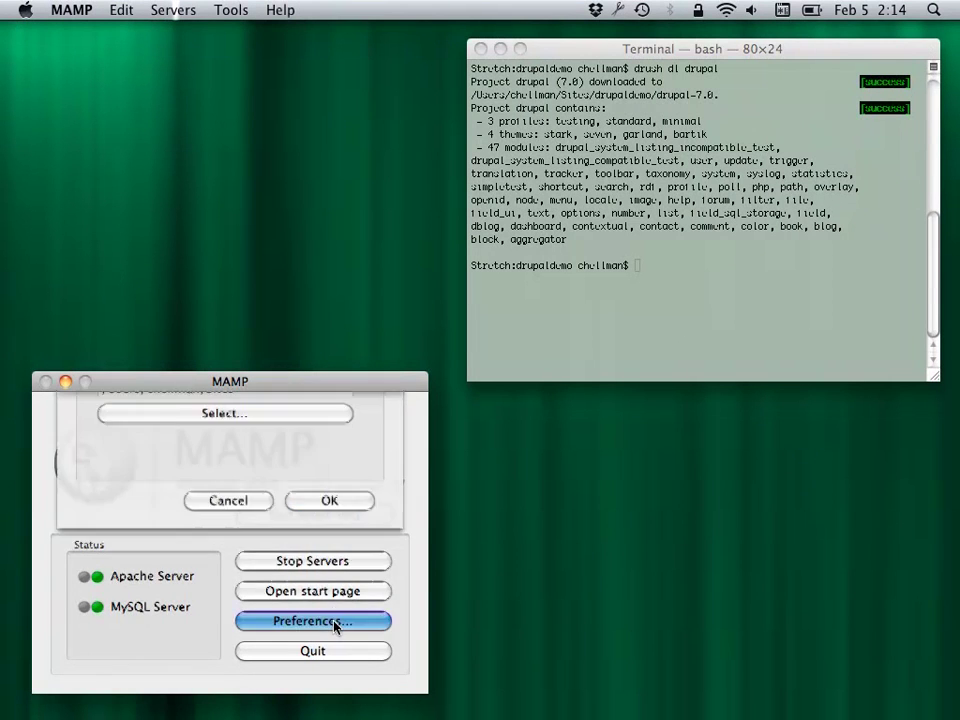
{"action": "left_click", "coordinate": [263, 412]}
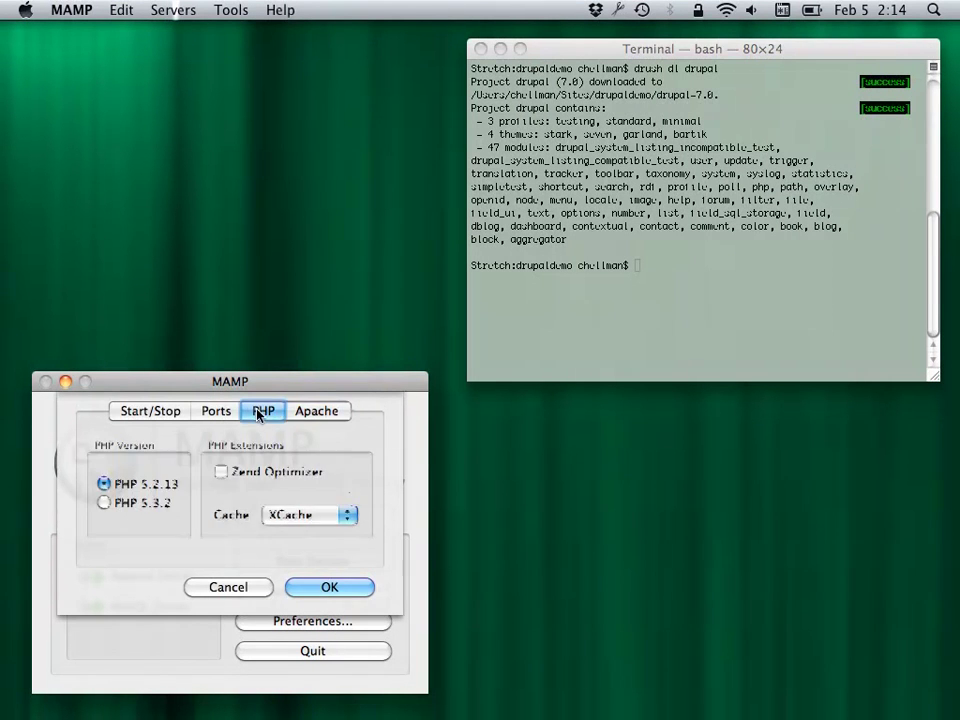
{"action": "left_click", "coordinate": [200, 413]}
{"action": "left_click", "coordinate": [160, 411]}
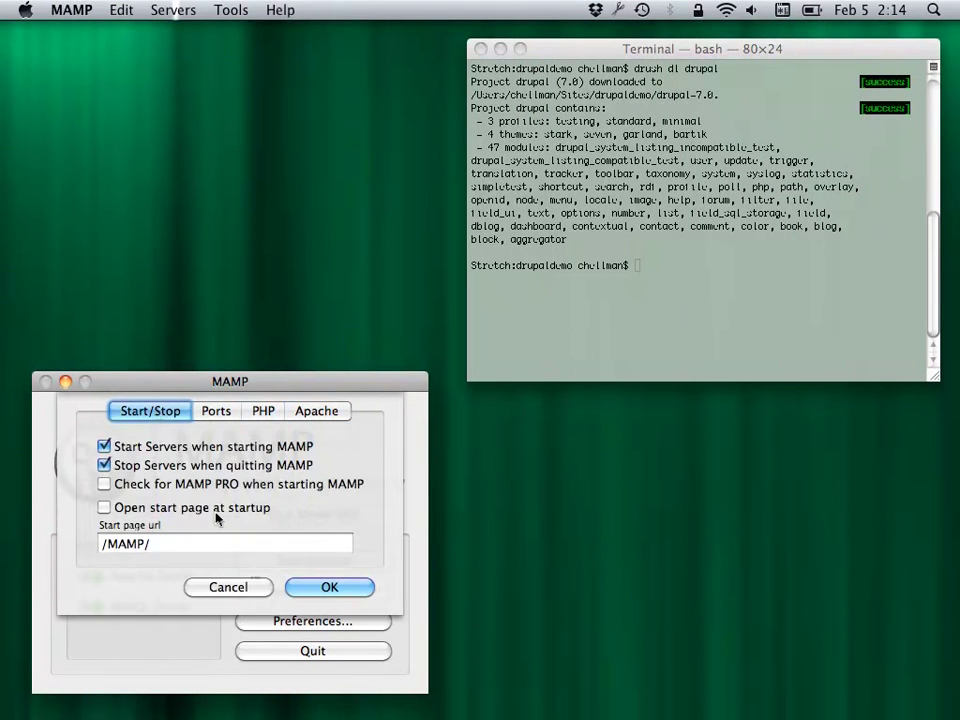
{"action": "left_click", "coordinate": [250, 589]}
{"action": "key", "text": "super+Tab"}
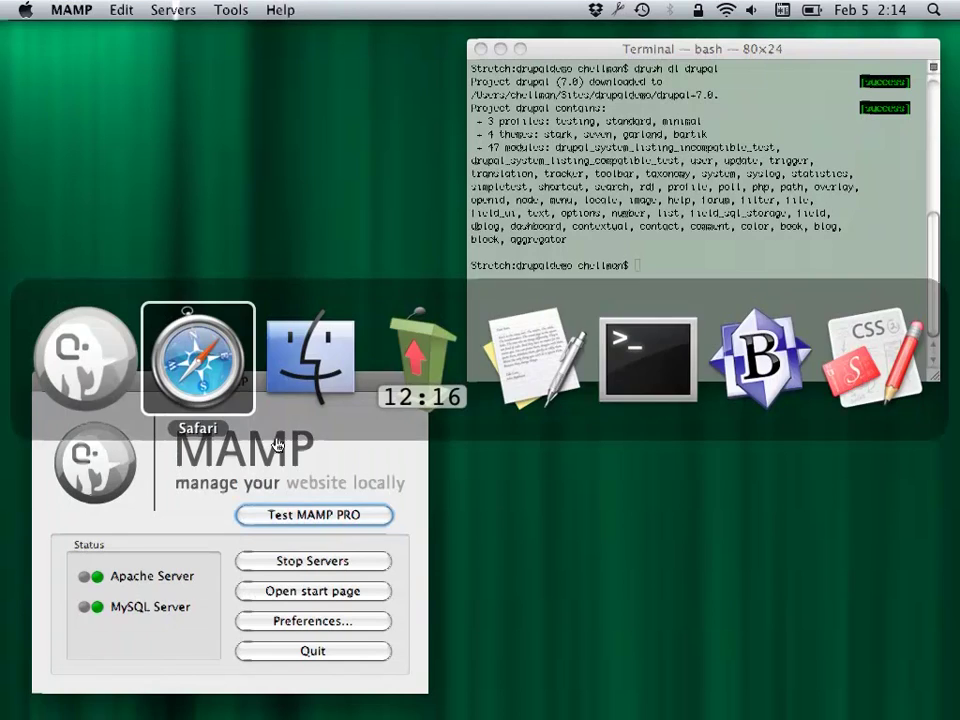
- Enter root as database username plus the password, and submit to install Drupal
{"action": "type", "text": "root"}
{"action": "key", "text": "Tab"}
{"action": "type", "text": "root"}
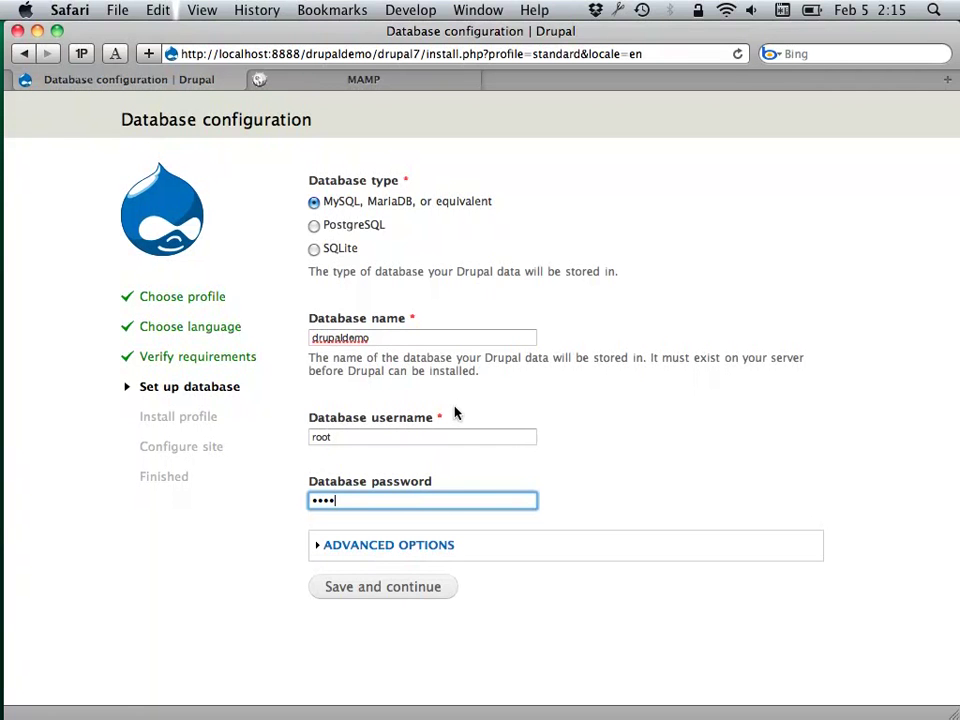
{"action": "left_click", "coordinate": [369, 546]}
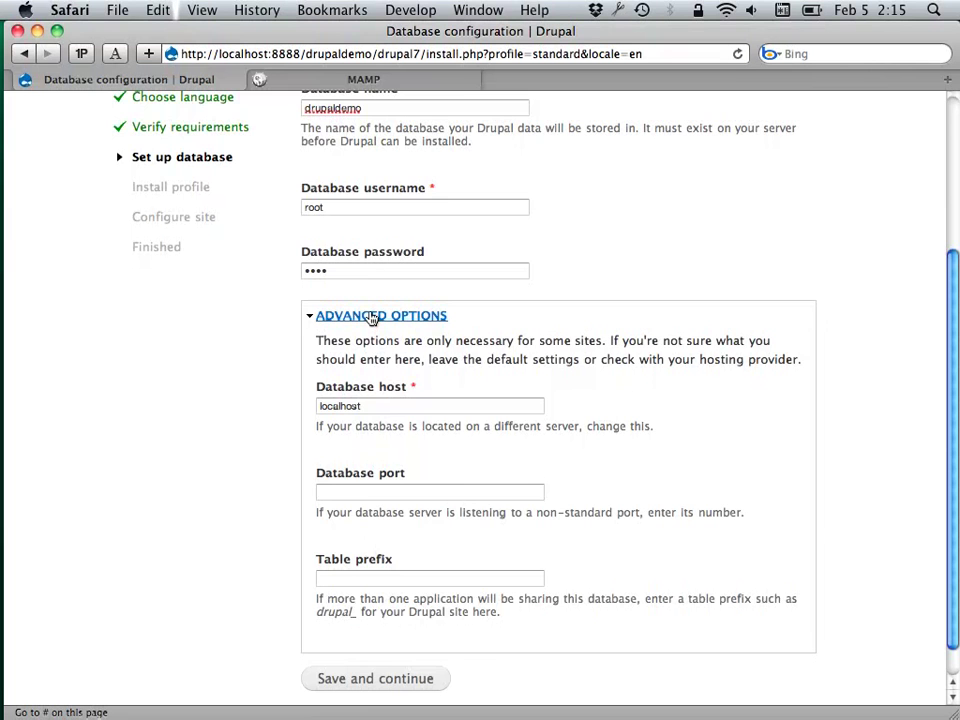
{"action": "left_click", "coordinate": [372, 316]}
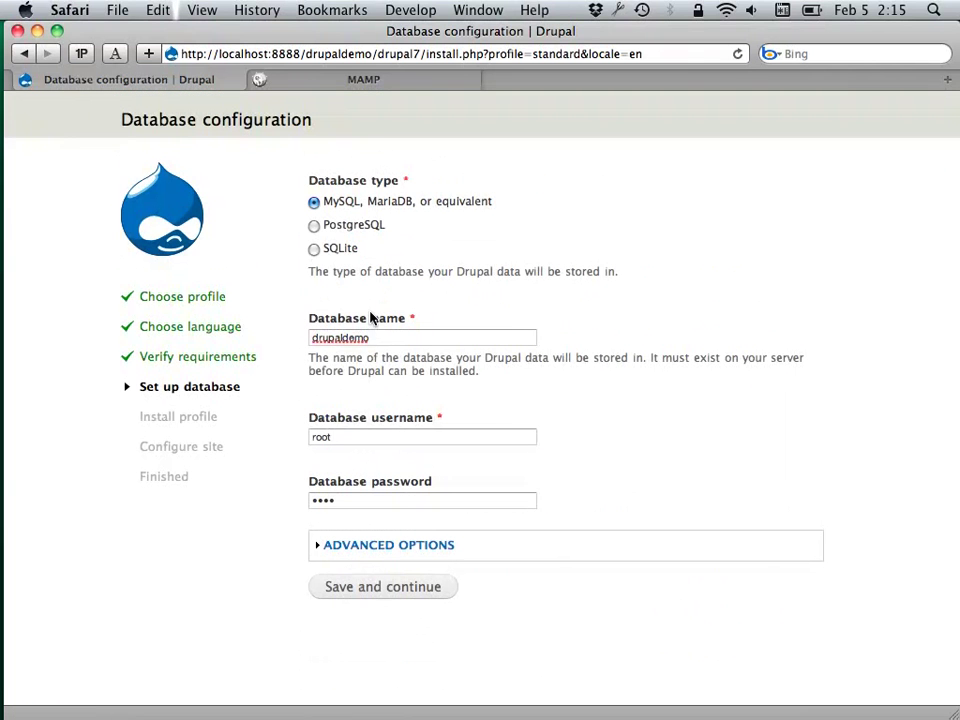
{"action": "left_click", "coordinate": [373, 590]}
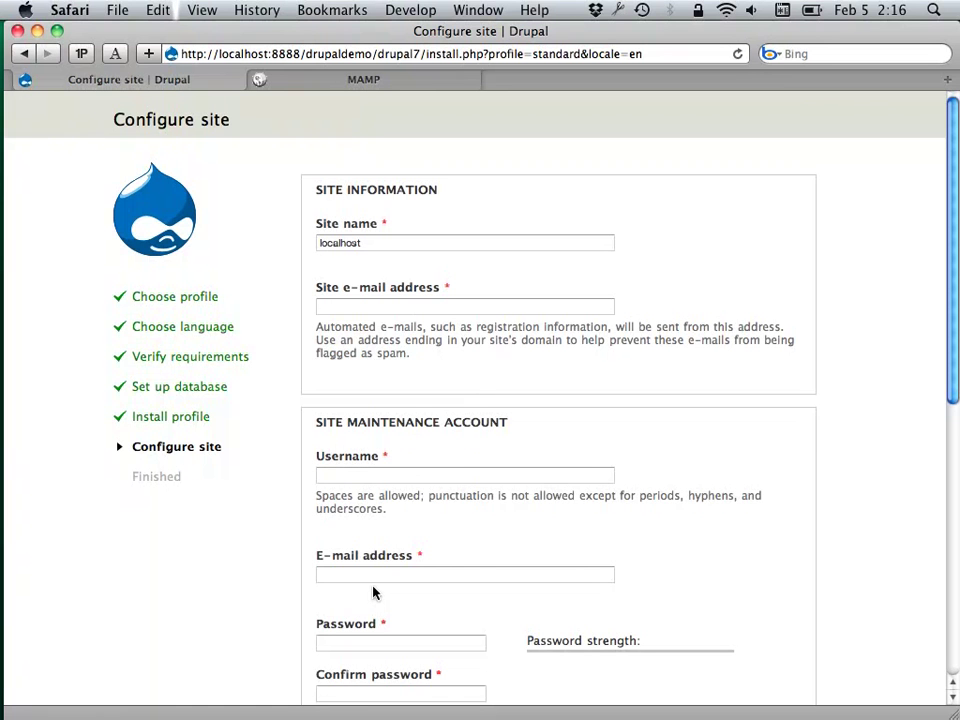
- Set the site name to 'Drupal 7 Demo' and fill in the site e-mail address
{"action": "scroll", "coordinate": [375, 594], "scroll_direction": "down", "scroll_amount": 5}
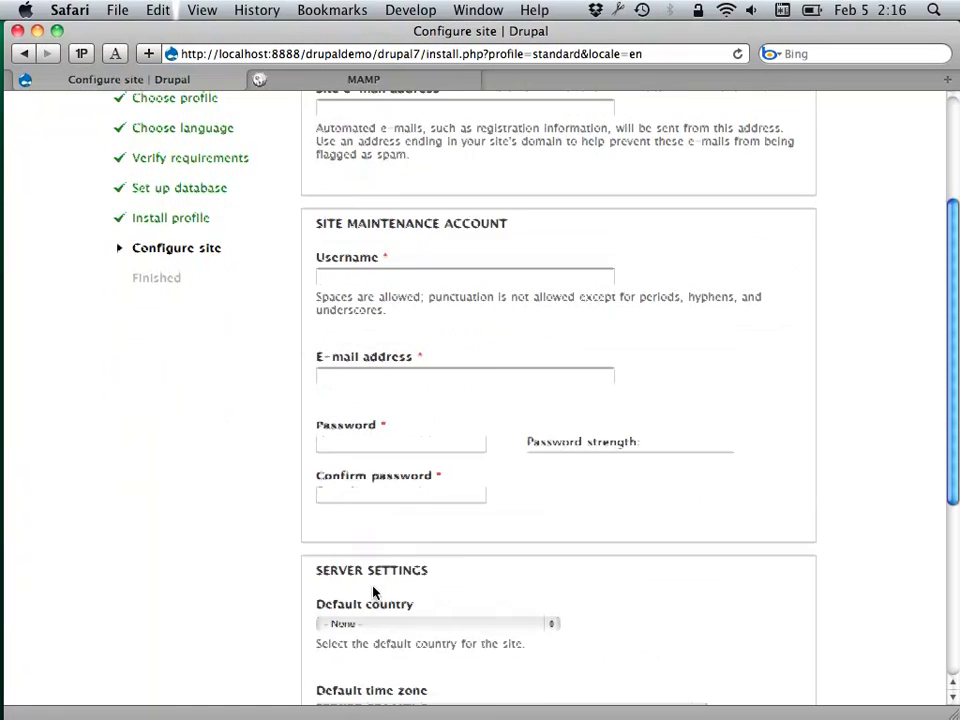
{"action": "scroll", "coordinate": [373, 592], "scroll_direction": "up", "scroll_amount": 5}
{"action": "double_click", "coordinate": [399, 246]}
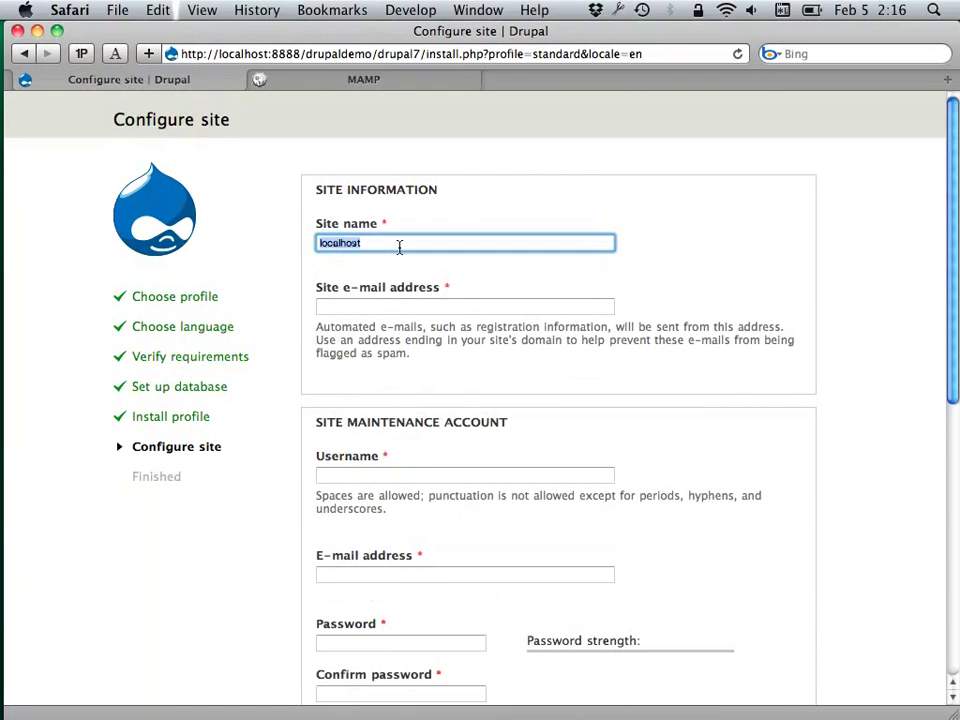
{"action": "type", "text": "Drupal 7 Demo"}
{"action": "key", "text": "Tab"}
{"action": "type", "text": "info@e"}
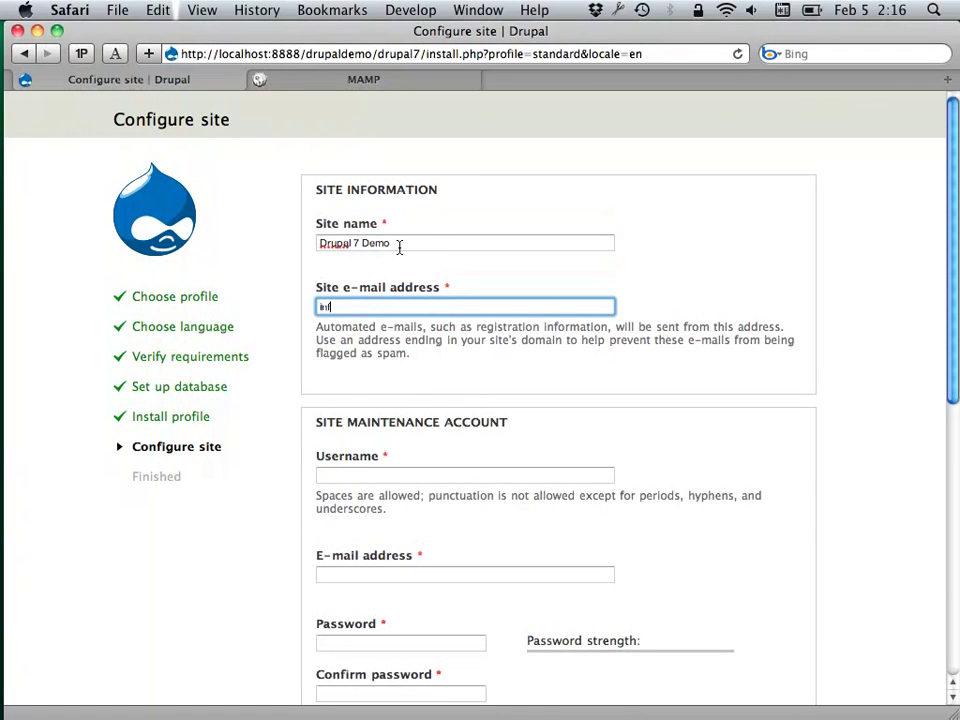
{"action": "type", "text": "xample.com"}
- Set the maintenance account username to 'administrator', correcting its spelling
{"action": "key", "text": "Tab"}
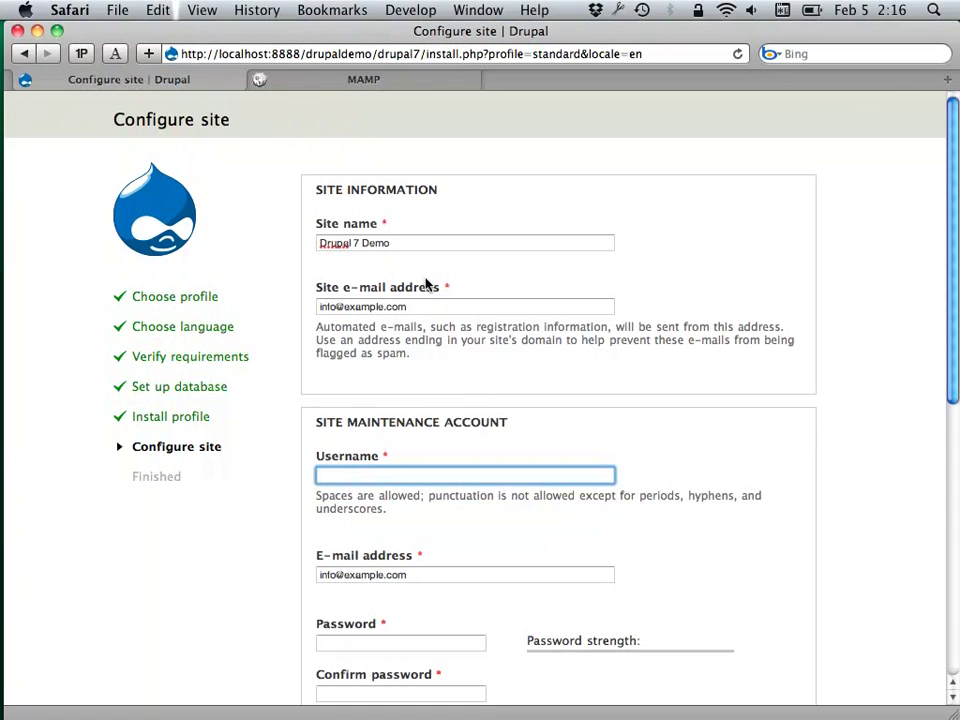
{"action": "type", "text": "administrator"}
{"action": "key", "text": "Tab"}
{"action": "key", "text": "shift+Tab"}
{"action": "key", "text": "Right"}
{"action": "key", "text": "Right"}
{"action": "key", "text": "Right"}
{"action": "key", "text": "Right"}
{"action": "key", "text": "Right"}
{"action": "type", "text": "i"}
{"action": "key", "text": "Tab"}
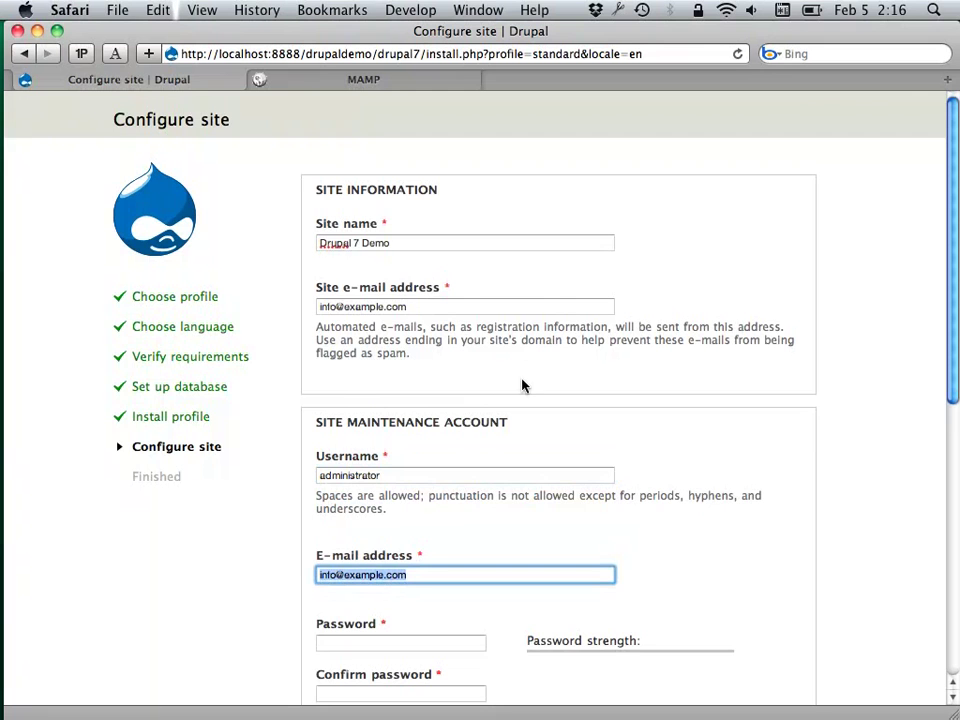
- Enter and confirm the maintenance account password
{"action": "key", "text": "Tab"}
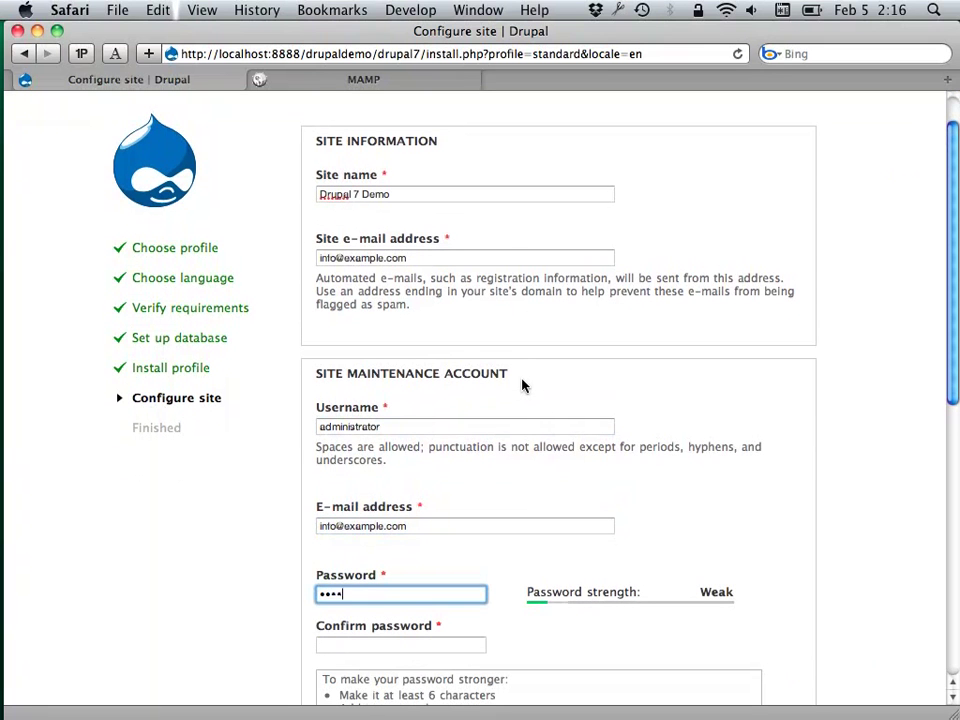
{"action": "key", "text": "Tab"}
- Choose United States as the default country and look over the form
{"action": "key", "text": "Tab"}
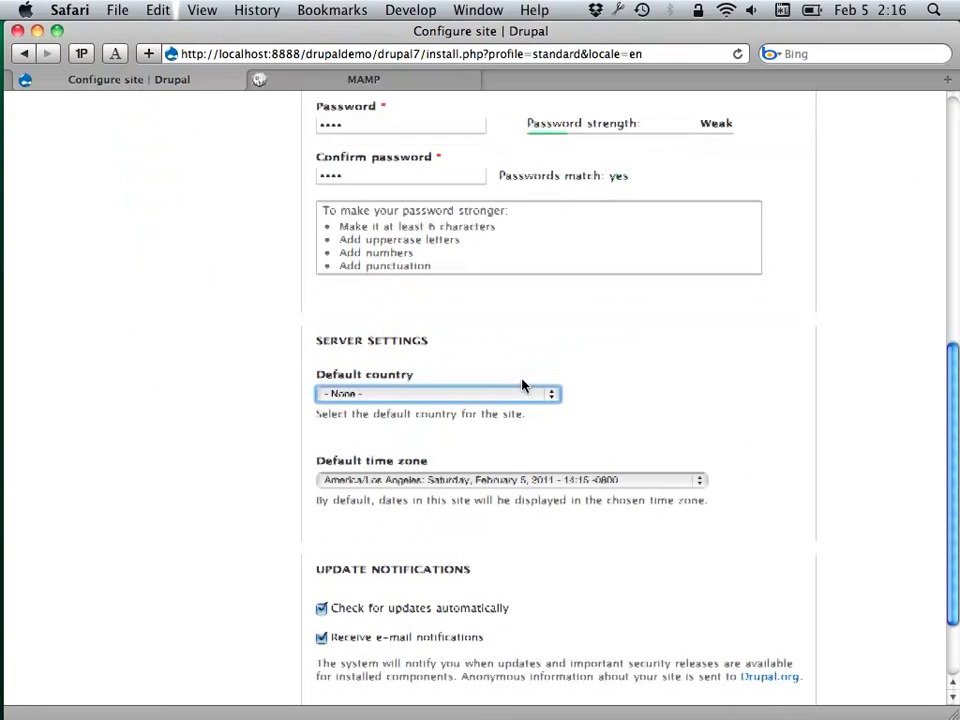
{"action": "left_click", "coordinate": [450, 391]}
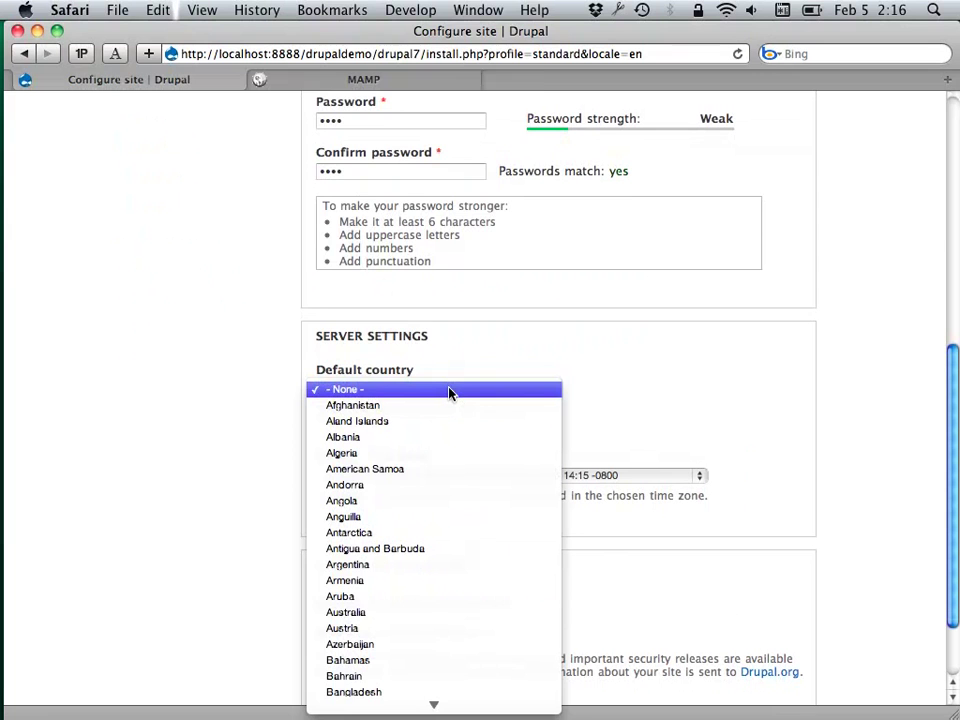
{"action": "type", "text": "united states"}
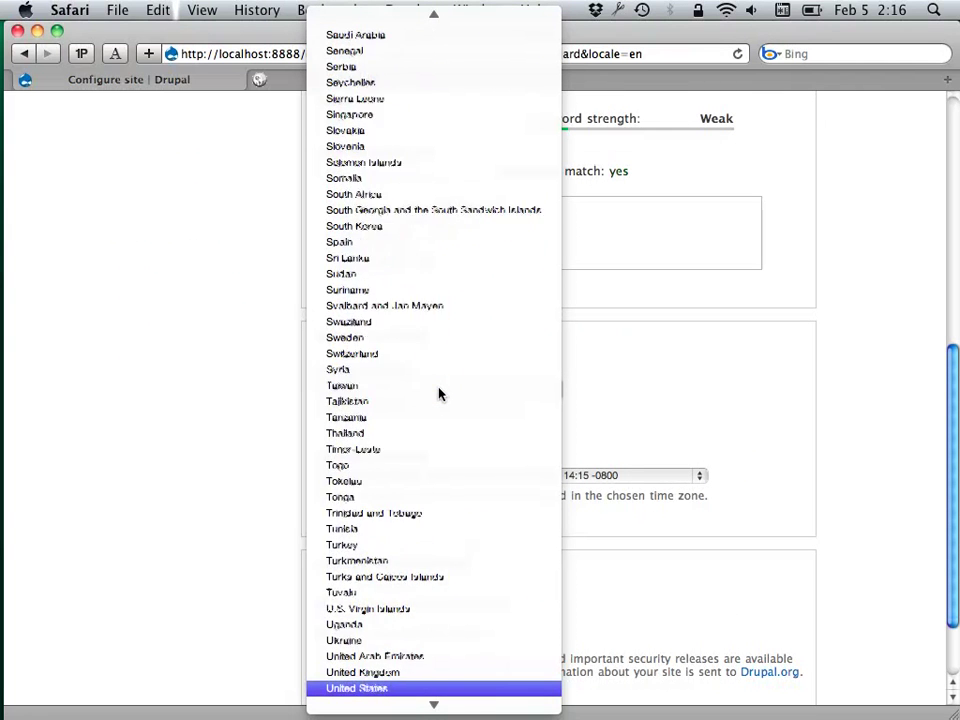
{"action": "key", "text": "Down"}
{"action": "key", "text": "Up"}
{"action": "key", "text": "Return"}
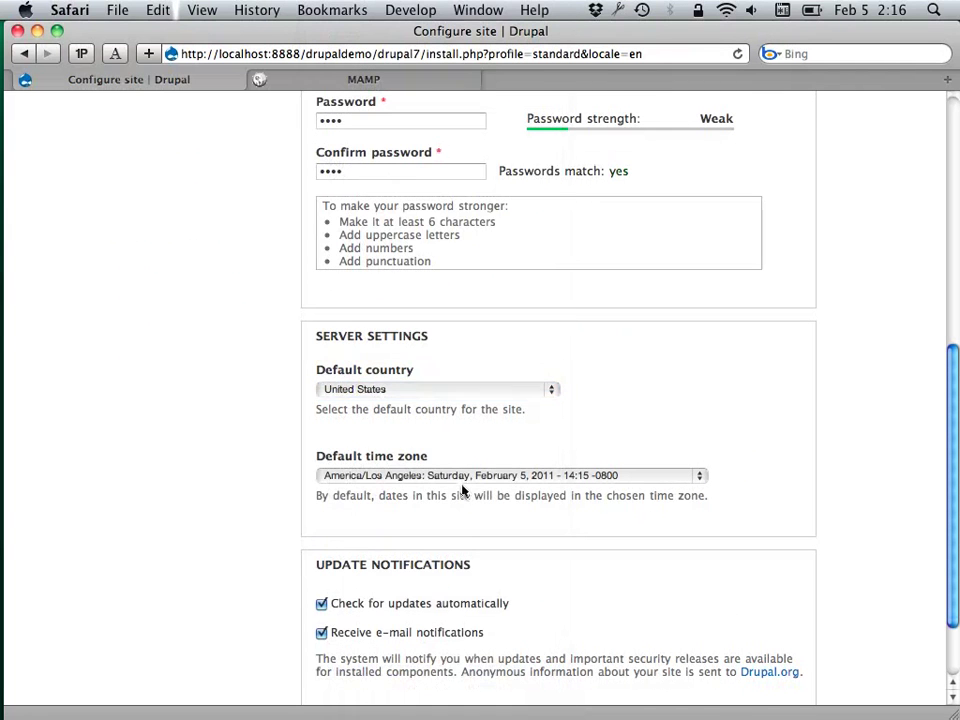
{"action": "scroll", "coordinate": [154, 508], "scroll_direction": "down", "scroll_amount": 3}
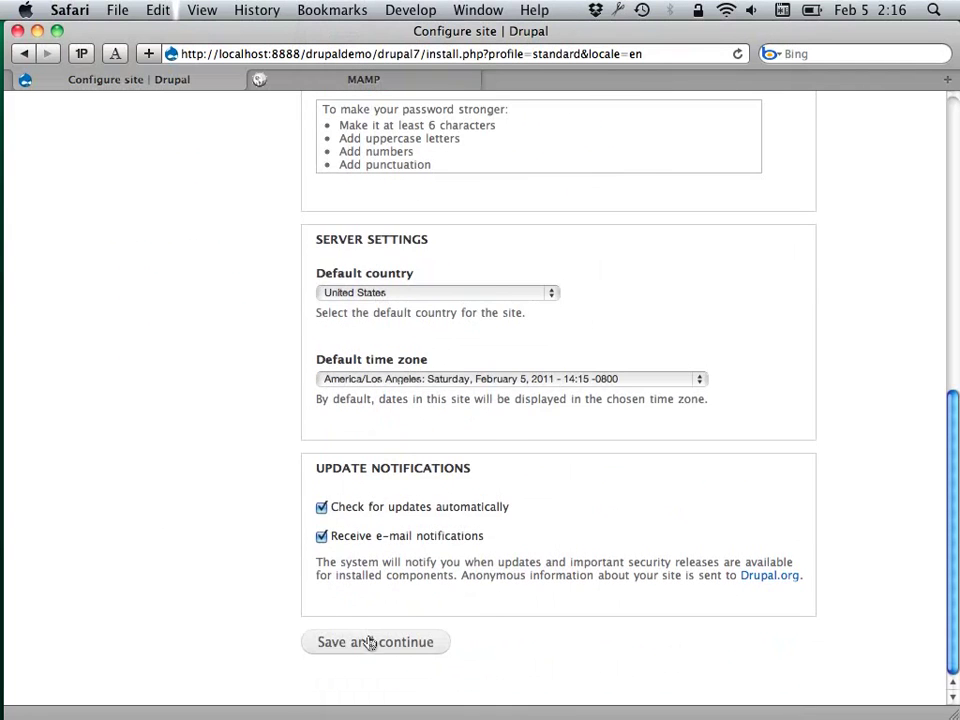
{"action": "scroll", "coordinate": [370, 642], "scroll_direction": "up", "scroll_amount": 5}
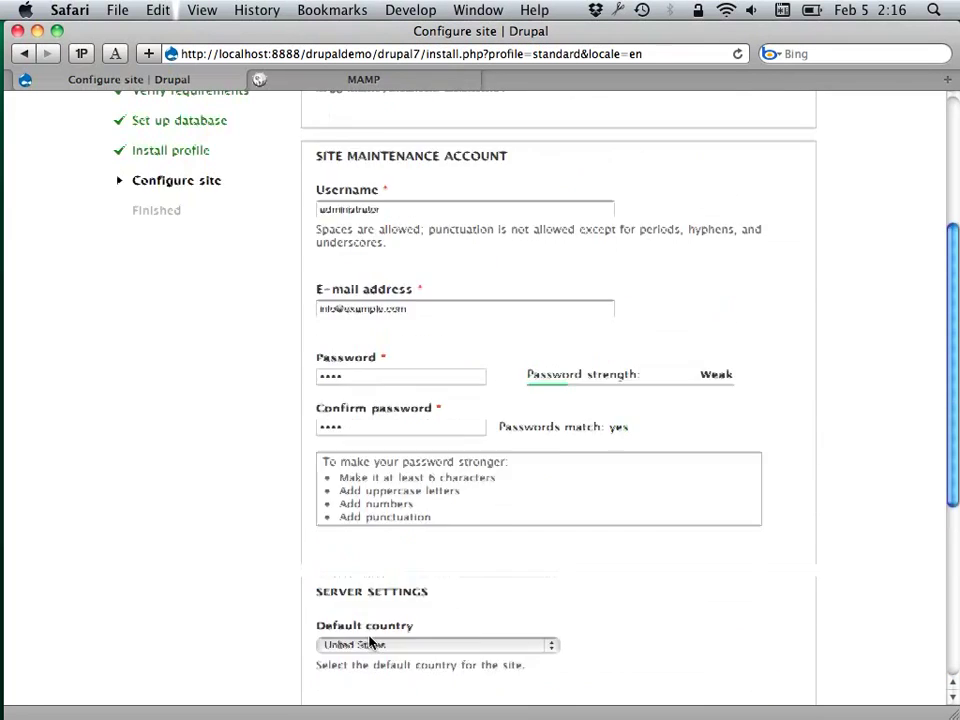
{"action": "scroll", "coordinate": [370, 642], "scroll_direction": "up", "scroll_amount": 4}
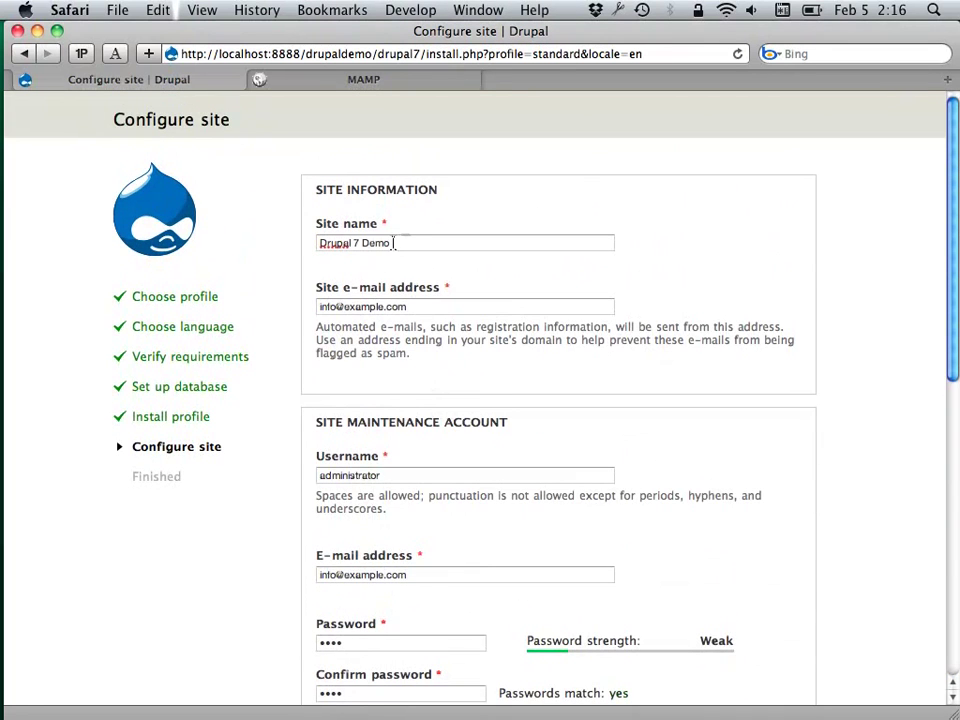
{"action": "scroll", "coordinate": [294, 300], "scroll_direction": "down", "scroll_amount": 4}
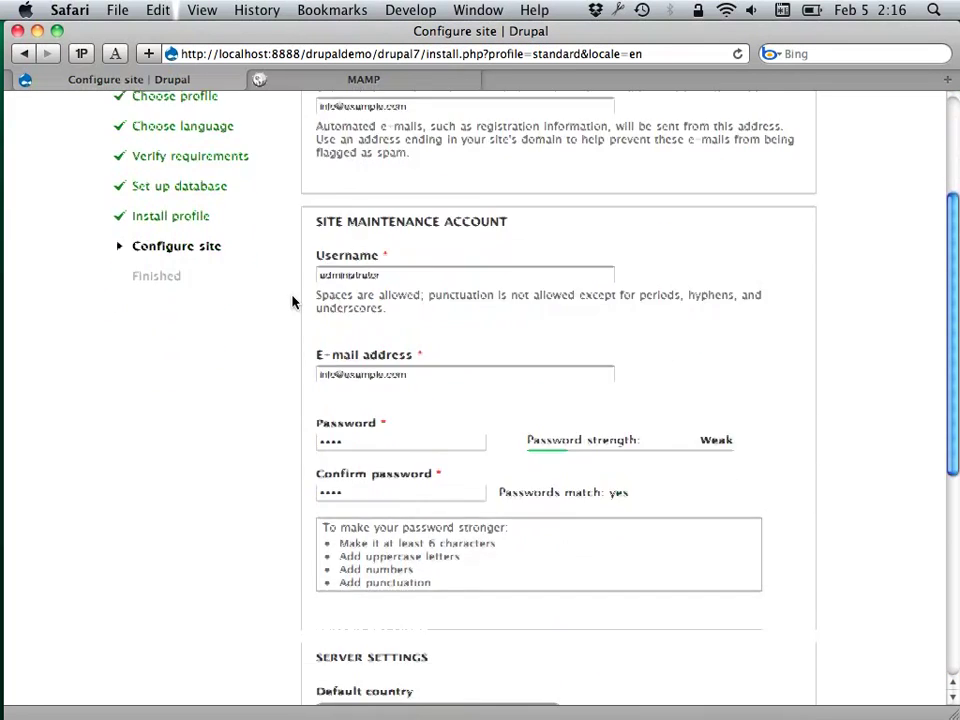
{"action": "scroll", "coordinate": [294, 300], "scroll_direction": "down", "scroll_amount": 6}
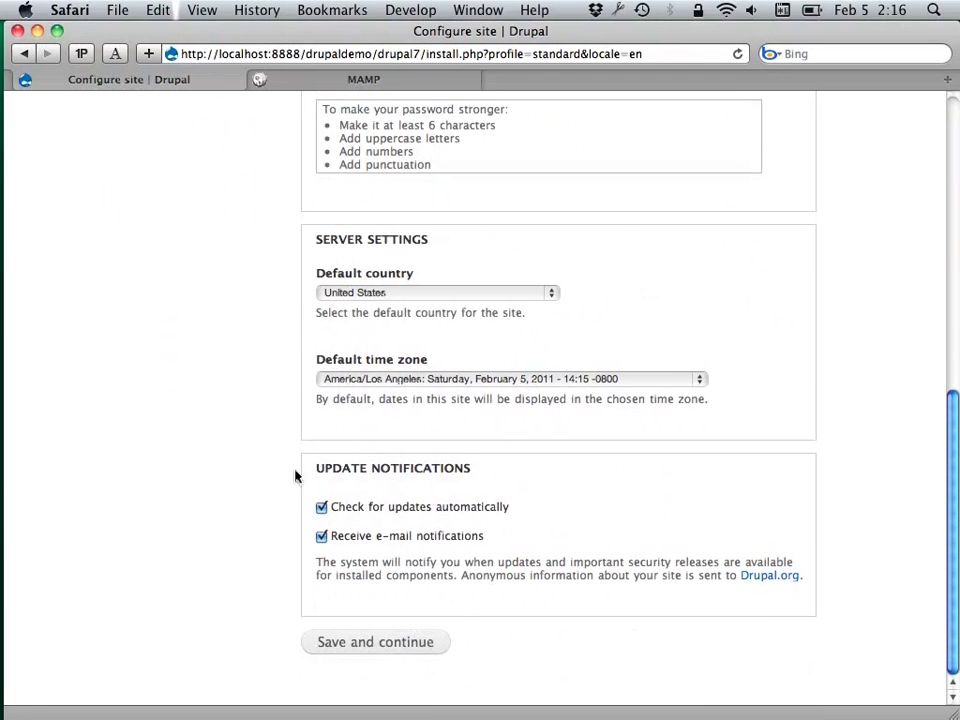
- Submit the site configuration, dismiss the 1Password save prompt, and visit the new site
{"action": "left_click", "coordinate": [363, 642]}
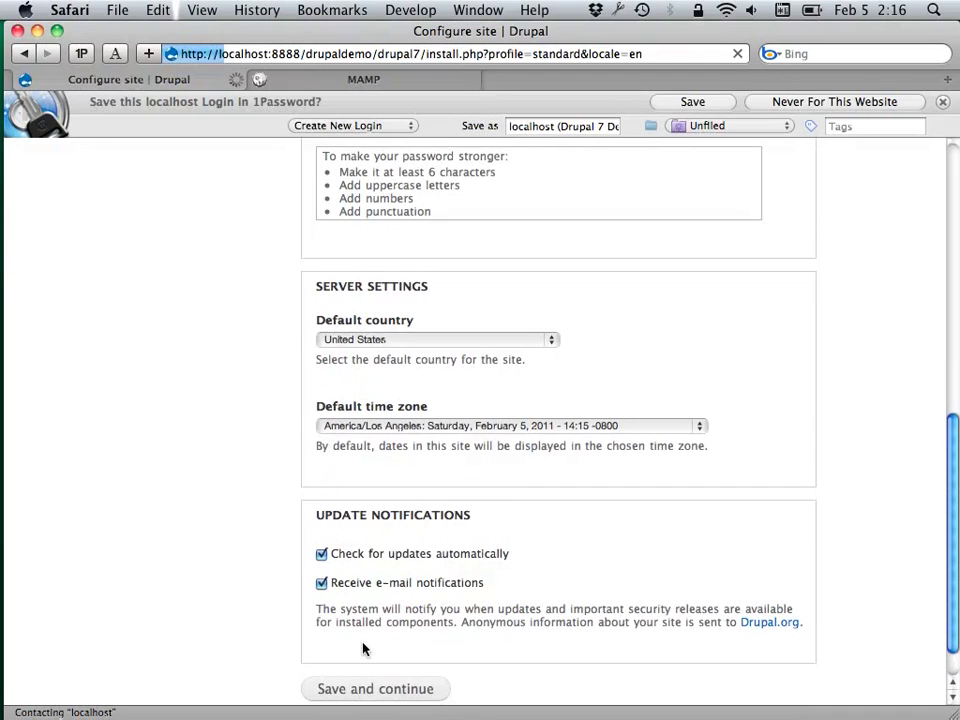
{"action": "left_click", "coordinate": [942, 103]}
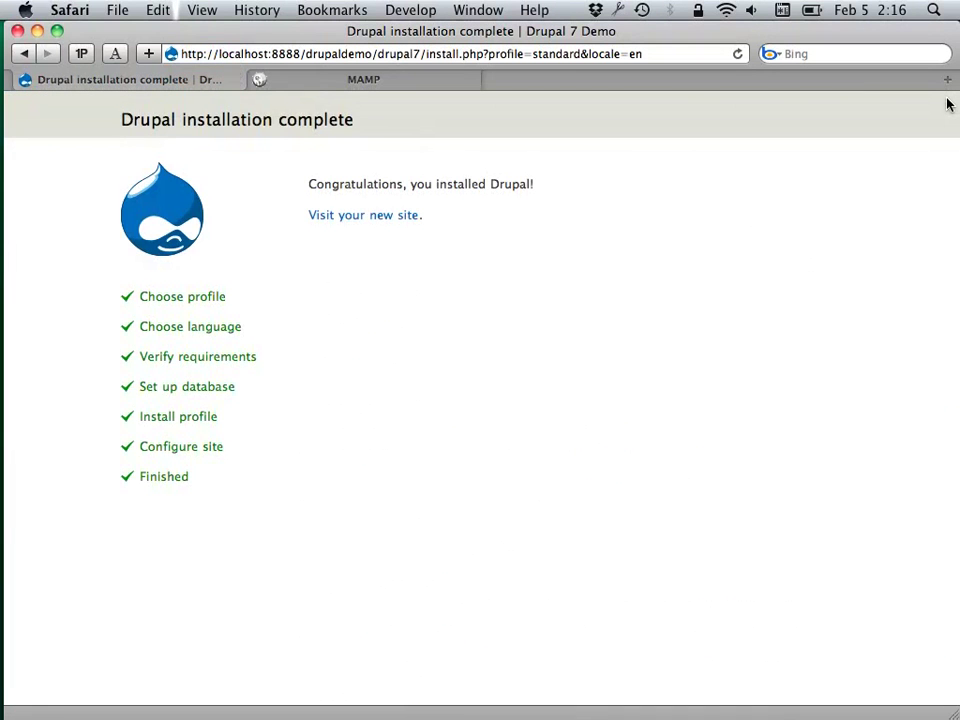
{"action": "left_click", "coordinate": [390, 219]}
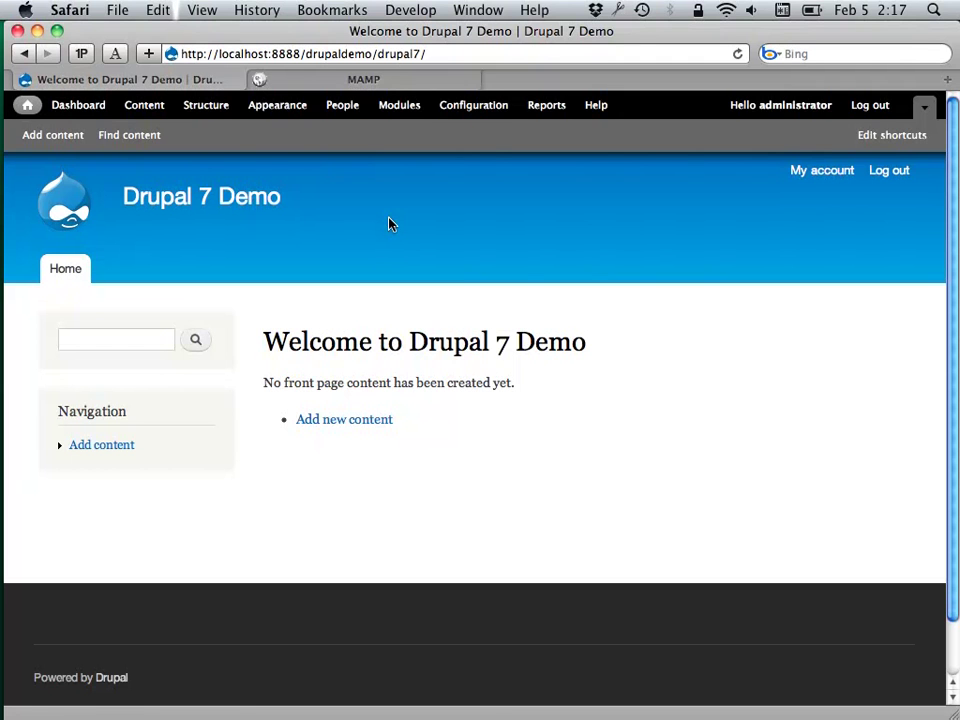
- Log out using the Log out link in the Drupal admin toolbar
{"action": "left_click", "coordinate": [869, 105]}
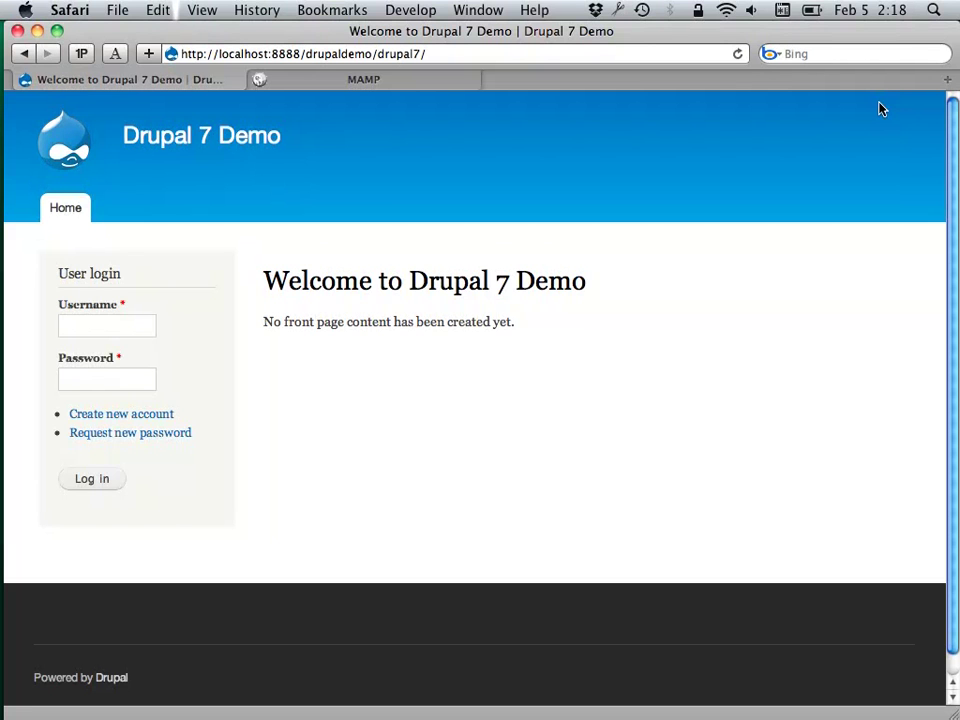
- Sign in to Drupal 7 Demo with the administrator account and decline 1Password's save-login offer
{"action": "left_click", "coordinate": [64, 330]}
{"action": "type", "text": "administrator"}
{"action": "key", "text": "Tab"}
{"action": "key", "text": "Return"}
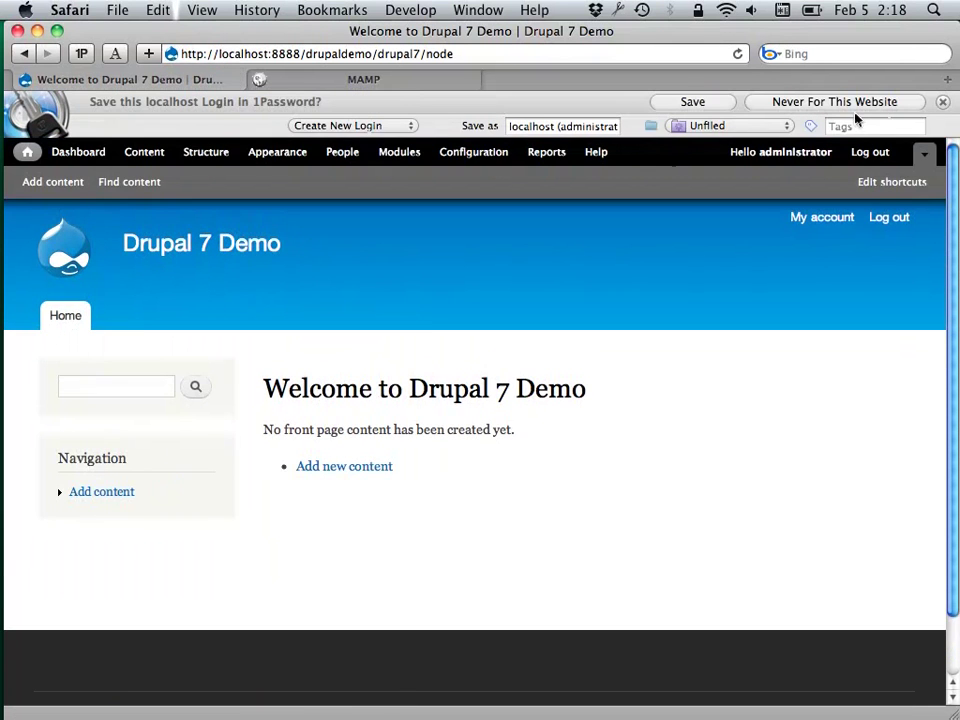
{"action": "left_click", "coordinate": [942, 101]}
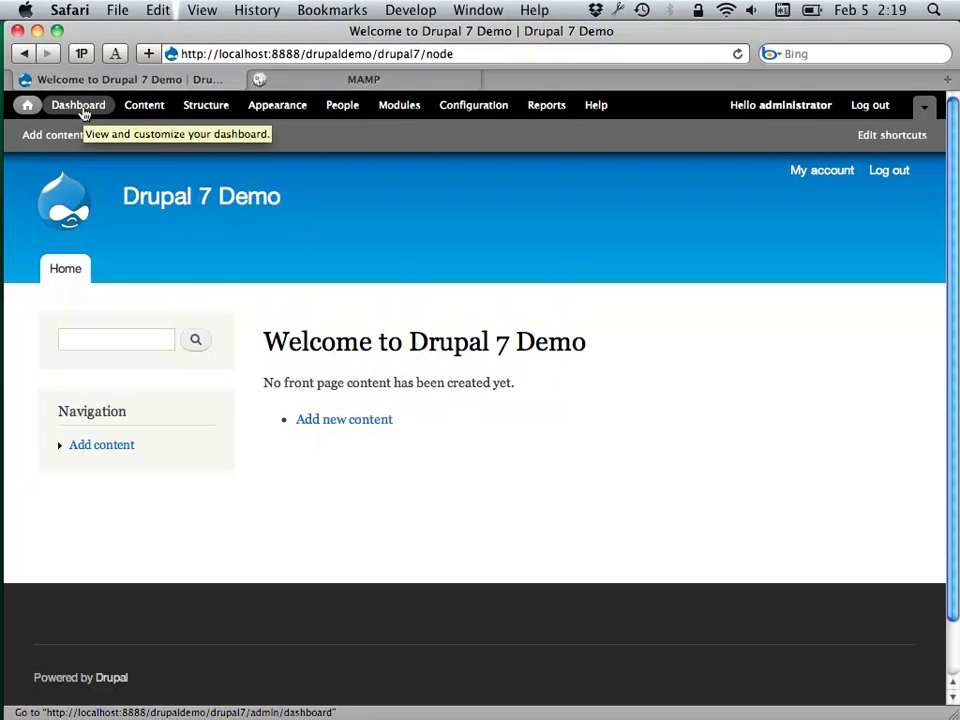
{"action": "left_click", "coordinate": [84, 112]}
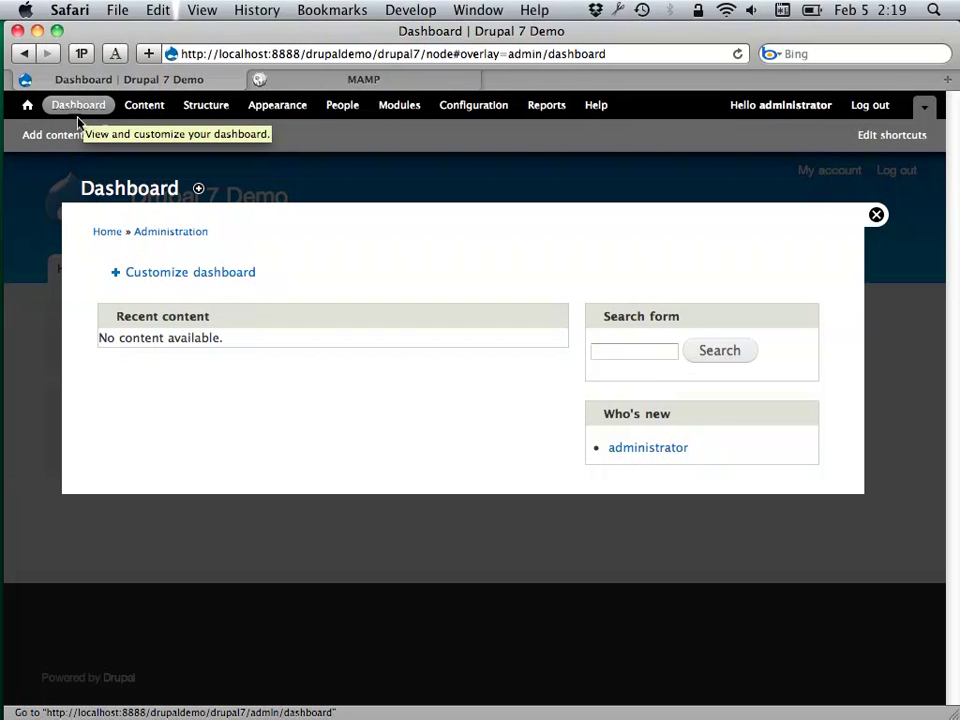
{"action": "left_click", "coordinate": [136, 106]}
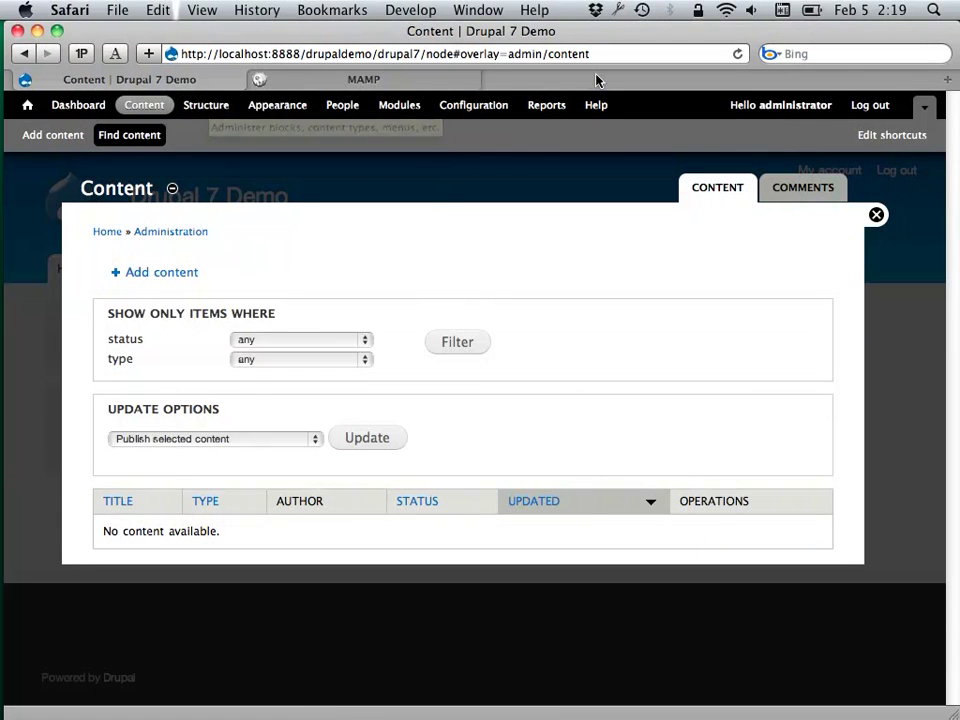
{"action": "left_click", "coordinate": [205, 106]}
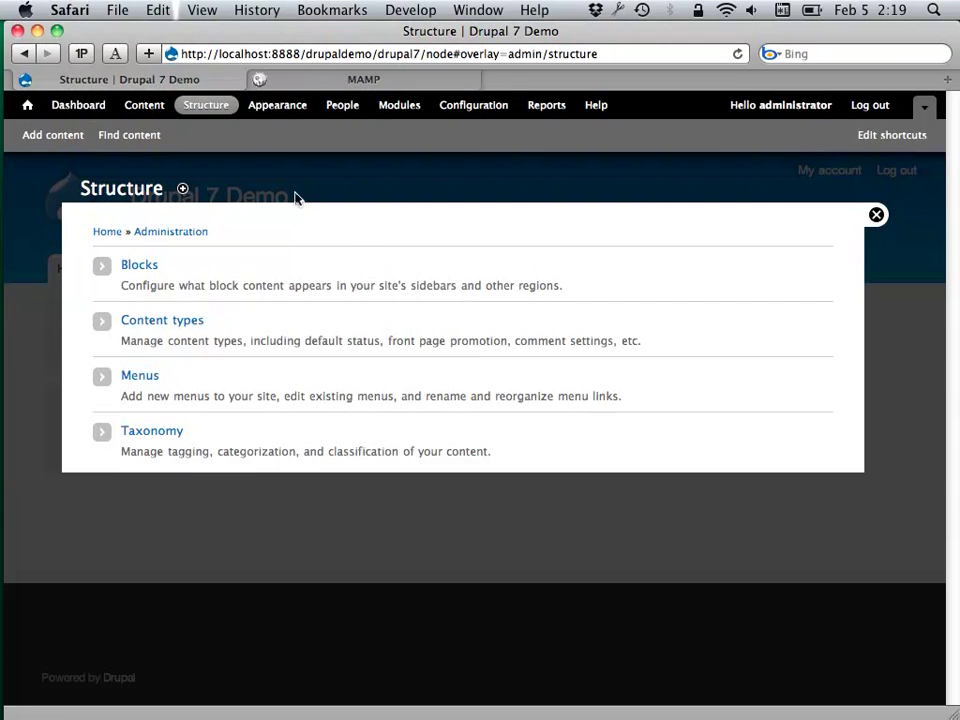
{"action": "left_click", "coordinate": [277, 104]}
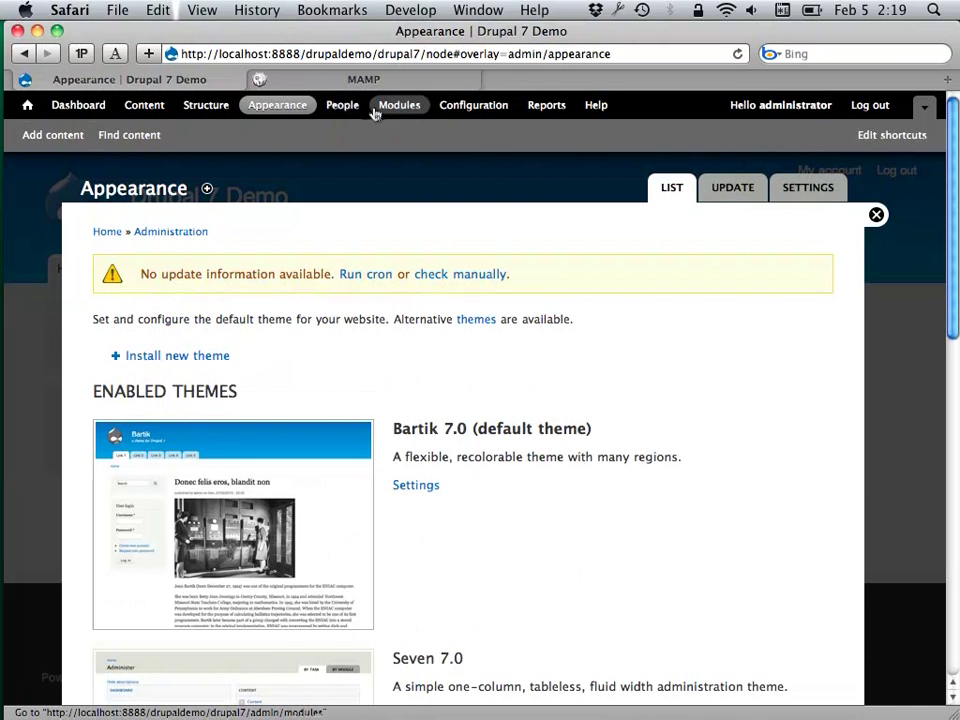
{"action": "left_click", "coordinate": [383, 107]}
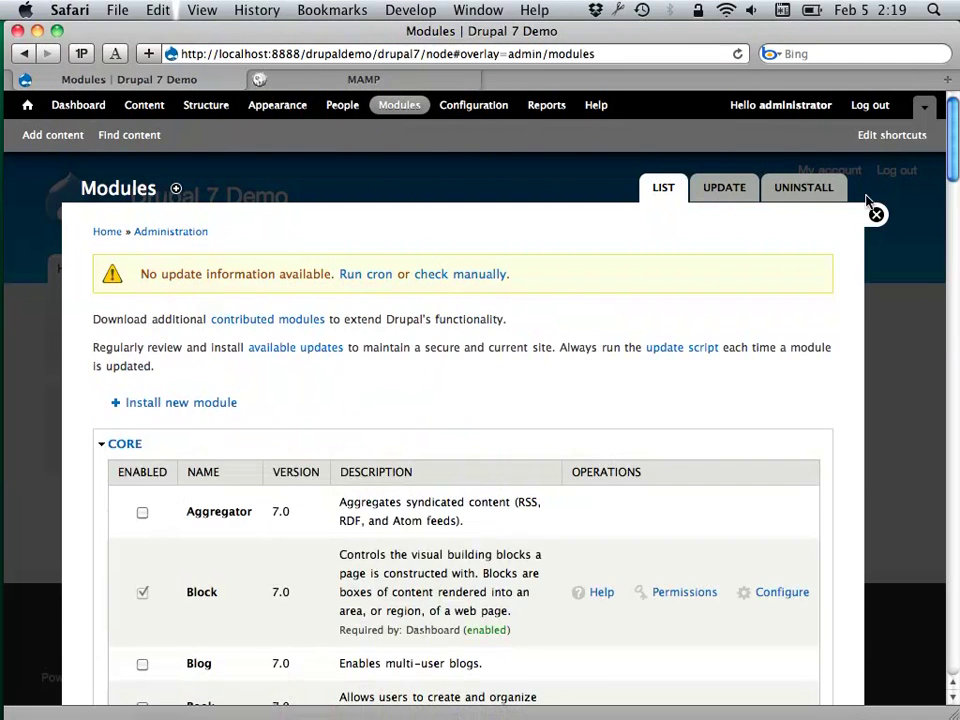
{"action": "left_click", "coordinate": [875, 215]}
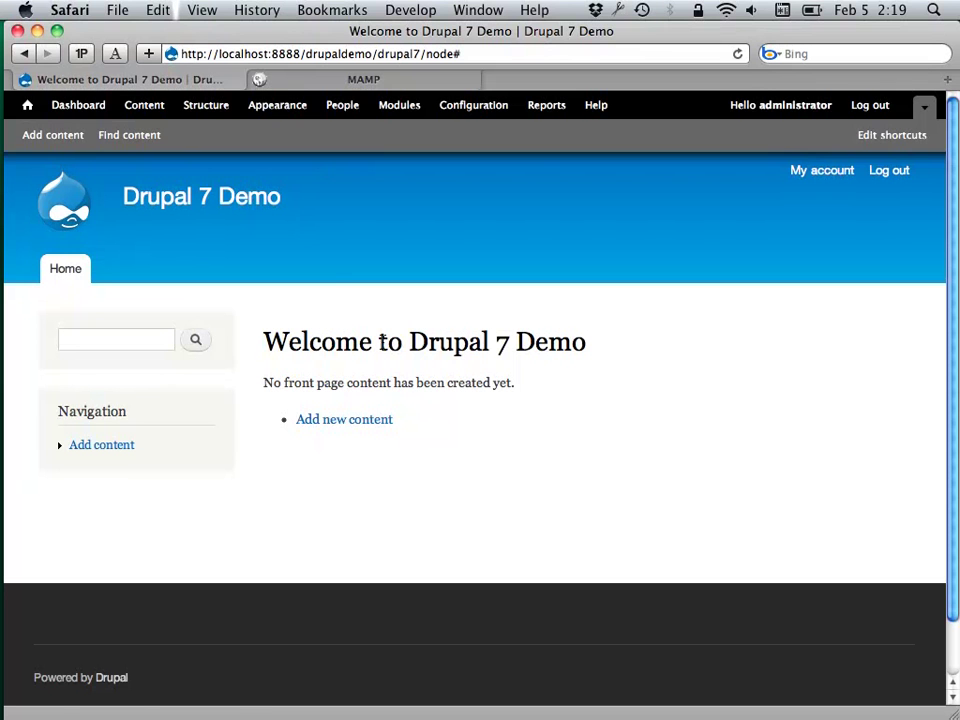
- In Dashboard customize mode, put Recent comments under Recent content, Who's online below it, and save
{"action": "left_click", "coordinate": [98, 107]}
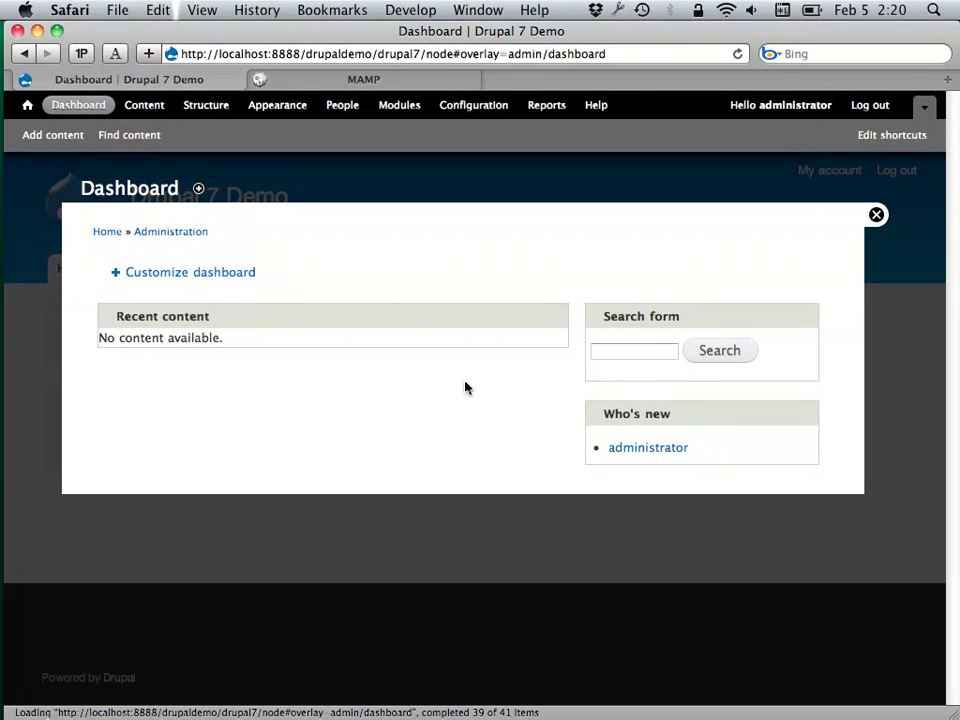
{"action": "left_click", "coordinate": [212, 272]}
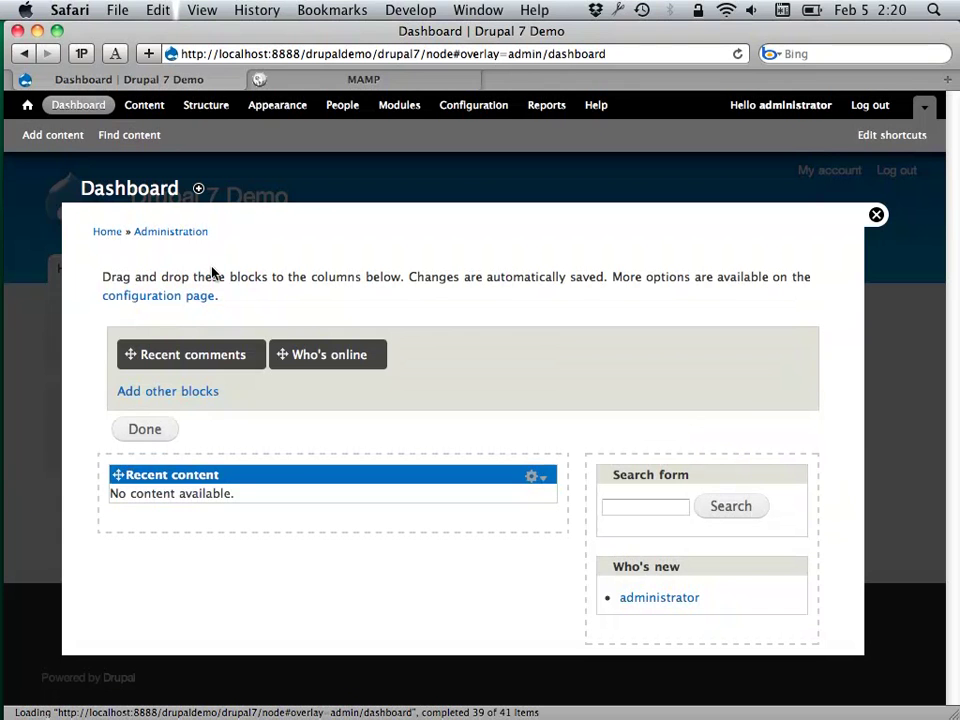
{"action": "left_click_drag", "start_coordinate": [253, 366], "coordinate": [259, 549]}
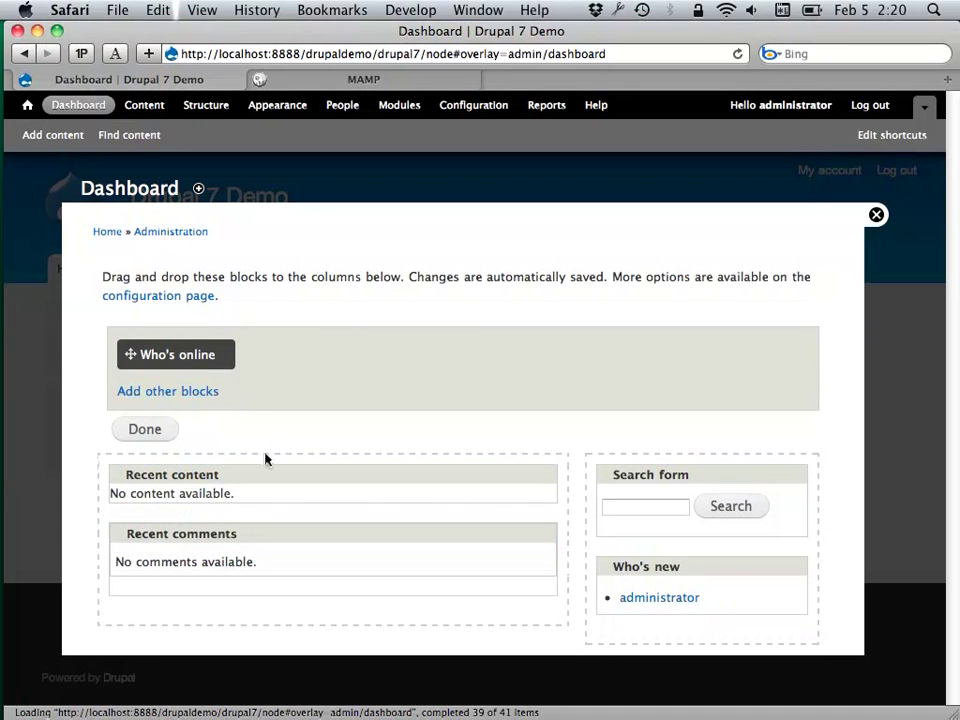
{"action": "left_click_drag", "start_coordinate": [171, 358], "coordinate": [307, 583]}
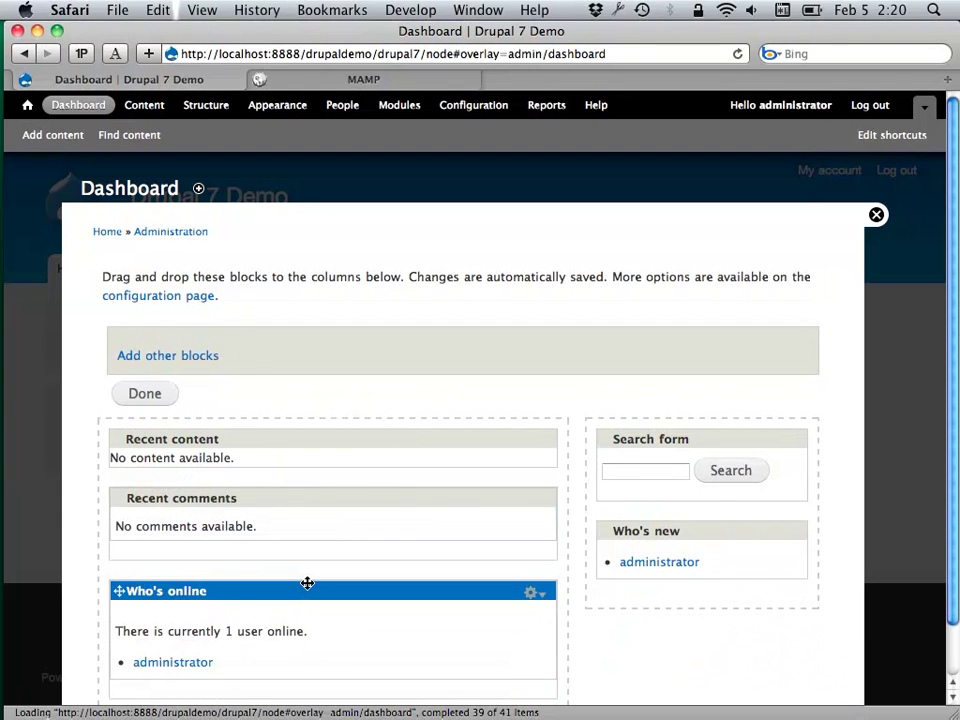
{"action": "left_click", "coordinate": [148, 393]}
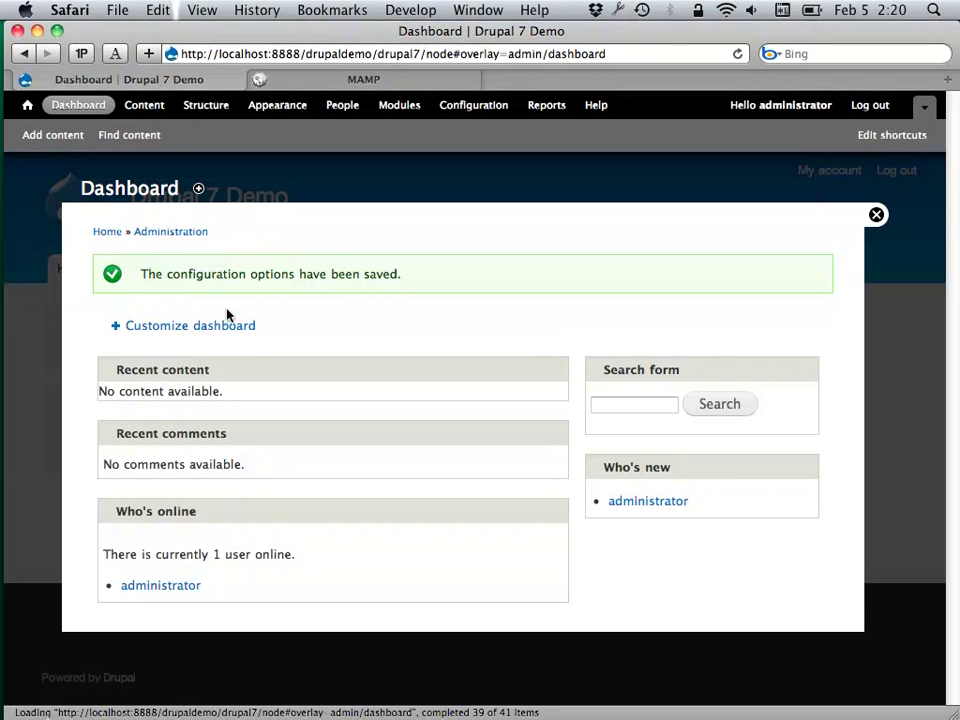
{"action": "mouse_move", "coordinate": [318, 382]}
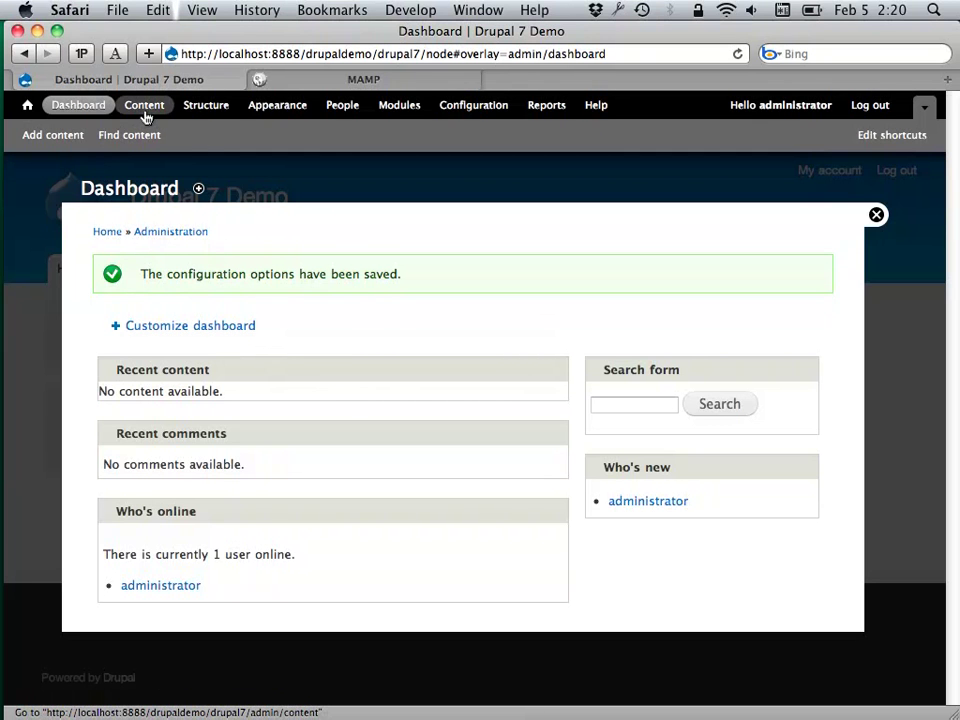
- Go to the Content administration page and start adding new content
{"action": "left_click", "coordinate": [144, 106]}
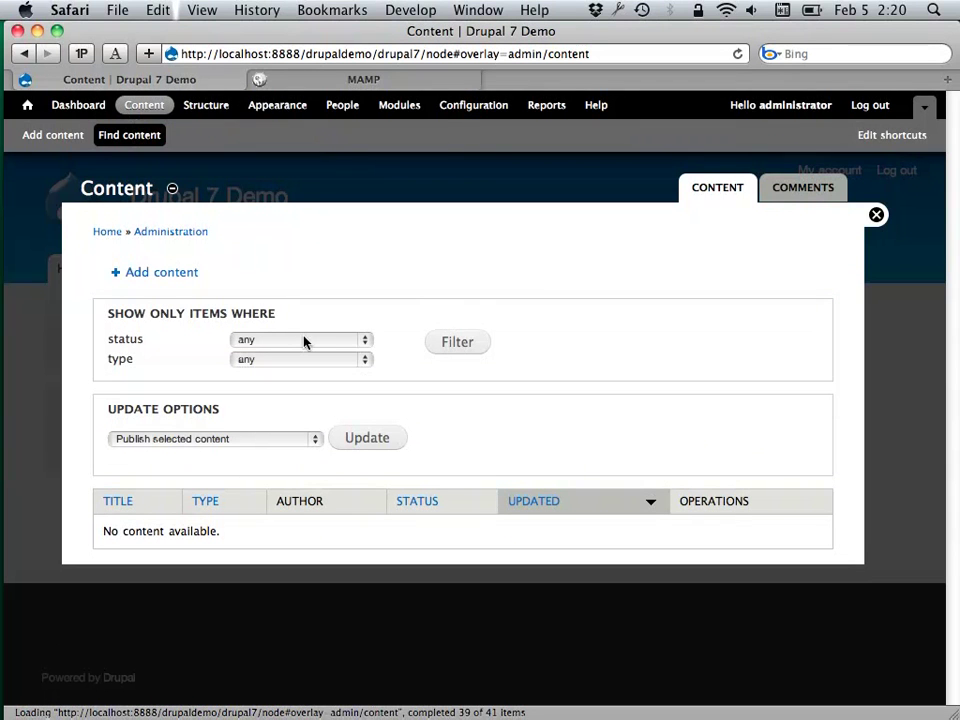
{"action": "left_click", "coordinate": [53, 136]}
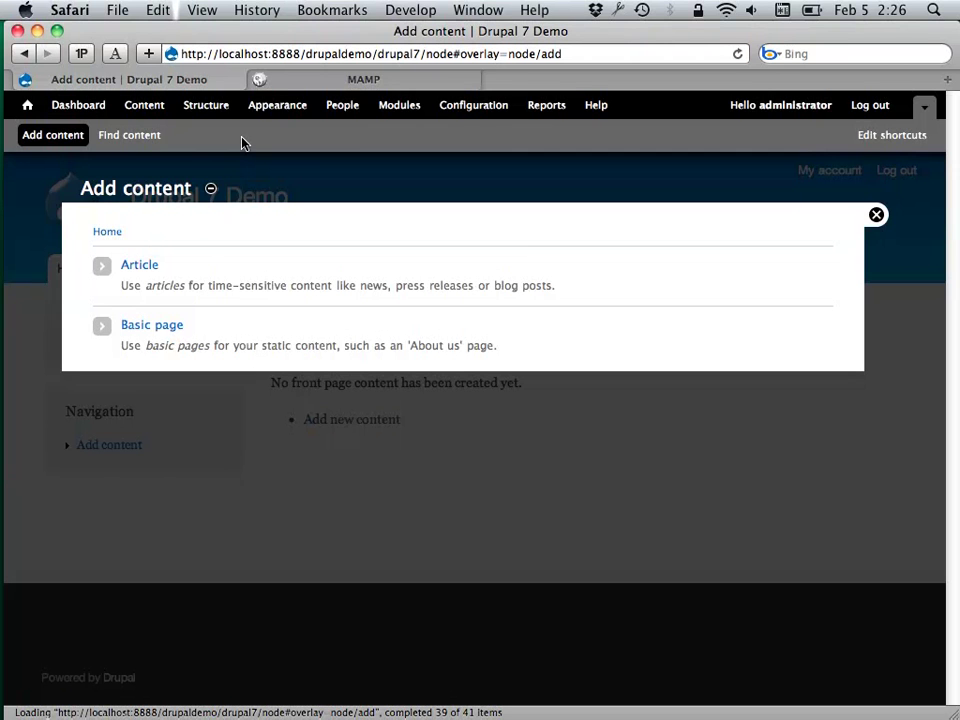
- Open the Appearance page showing the Bartik and Seven themes
{"action": "left_click", "coordinate": [264, 106]}
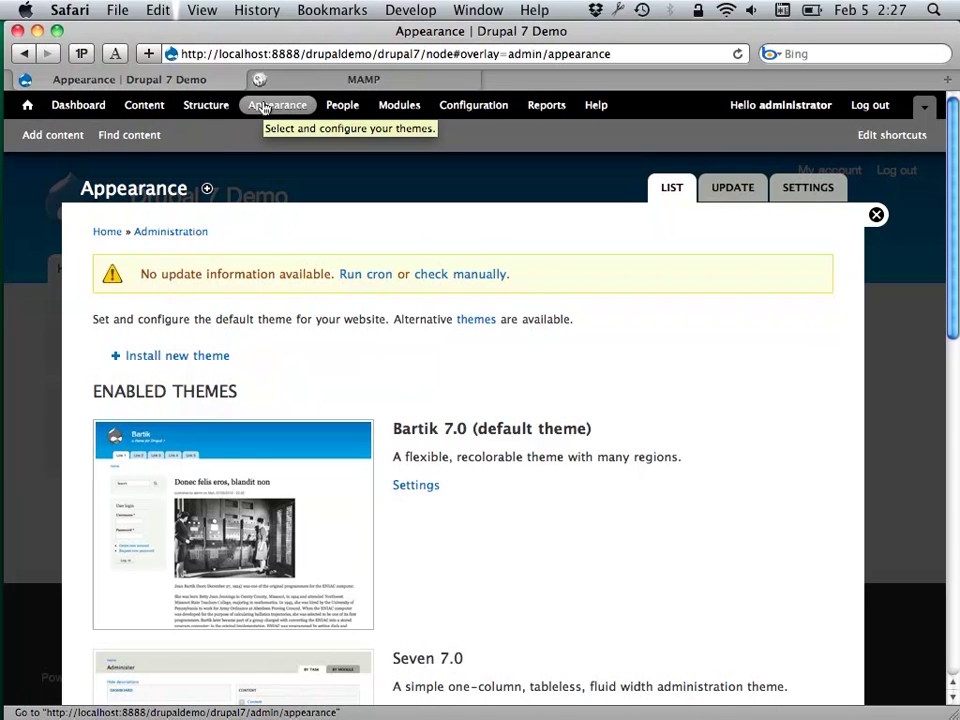
- Open Bartik's theme settings, look through the colour, display and logo options, then close the overlay
{"action": "left_click", "coordinate": [265, 106]}
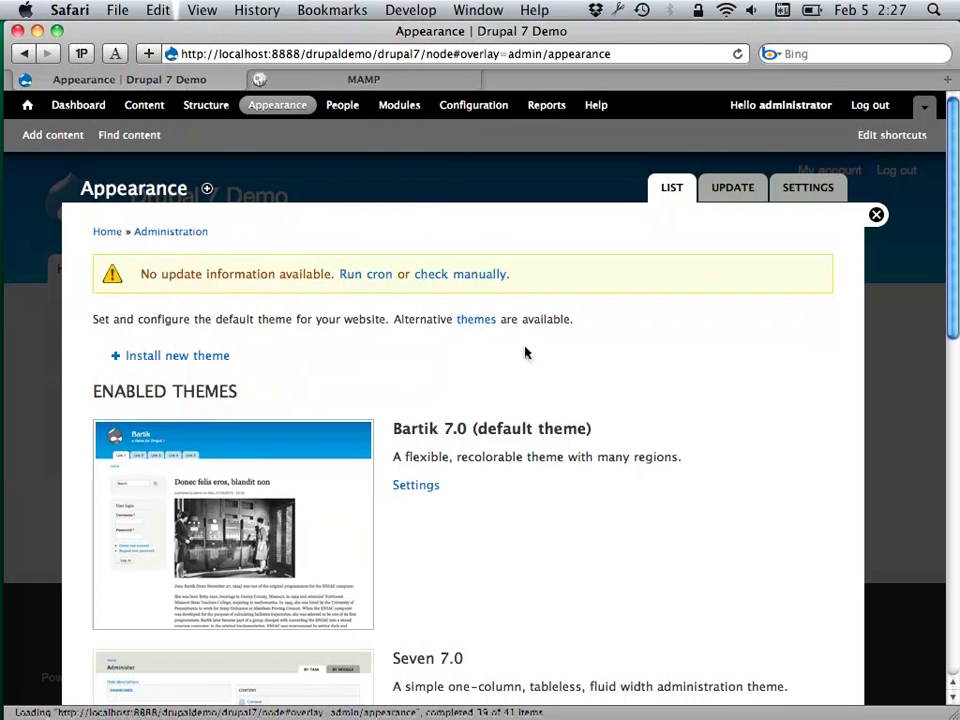
{"action": "scroll", "coordinate": [614, 512], "scroll_direction": "down", "scroll_amount": 5}
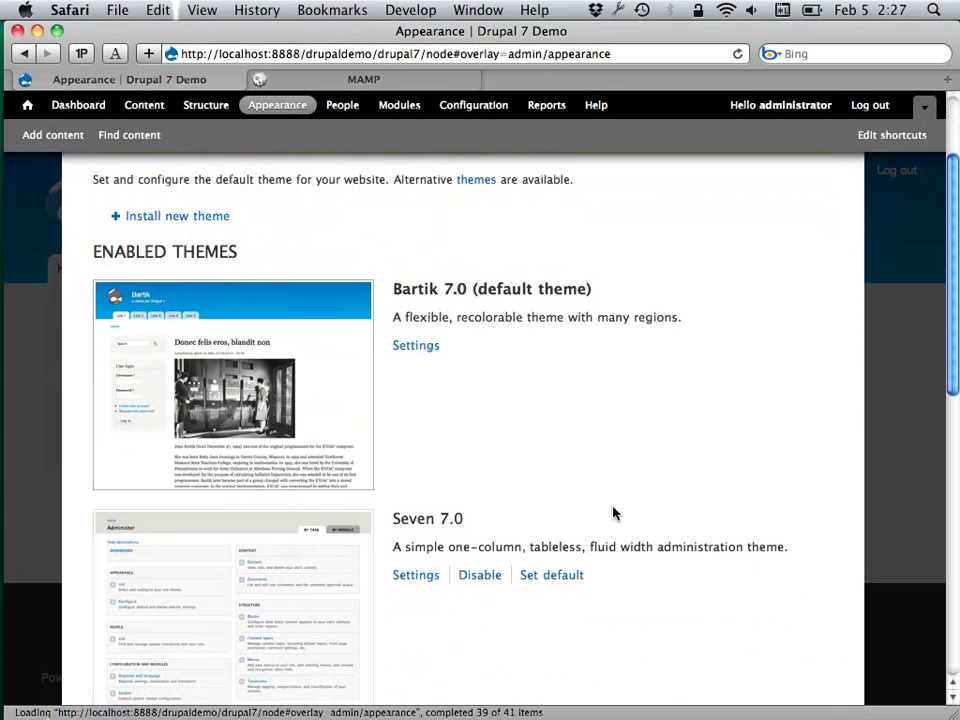
{"action": "left_click", "coordinate": [430, 348]}
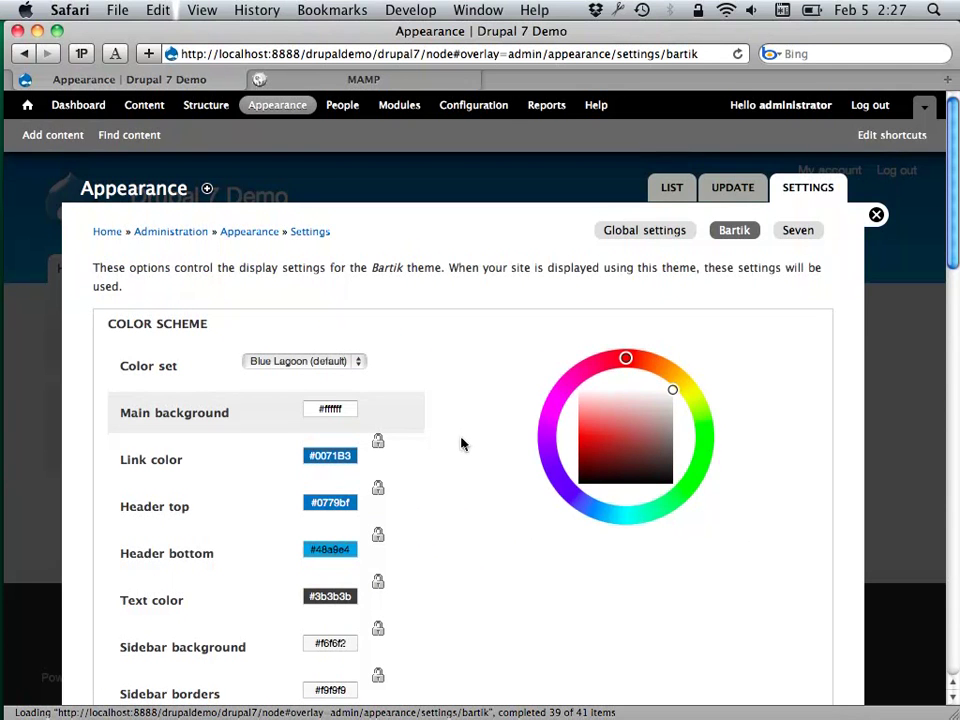
{"action": "scroll", "coordinate": [461, 443], "scroll_direction": "down", "scroll_amount": 10}
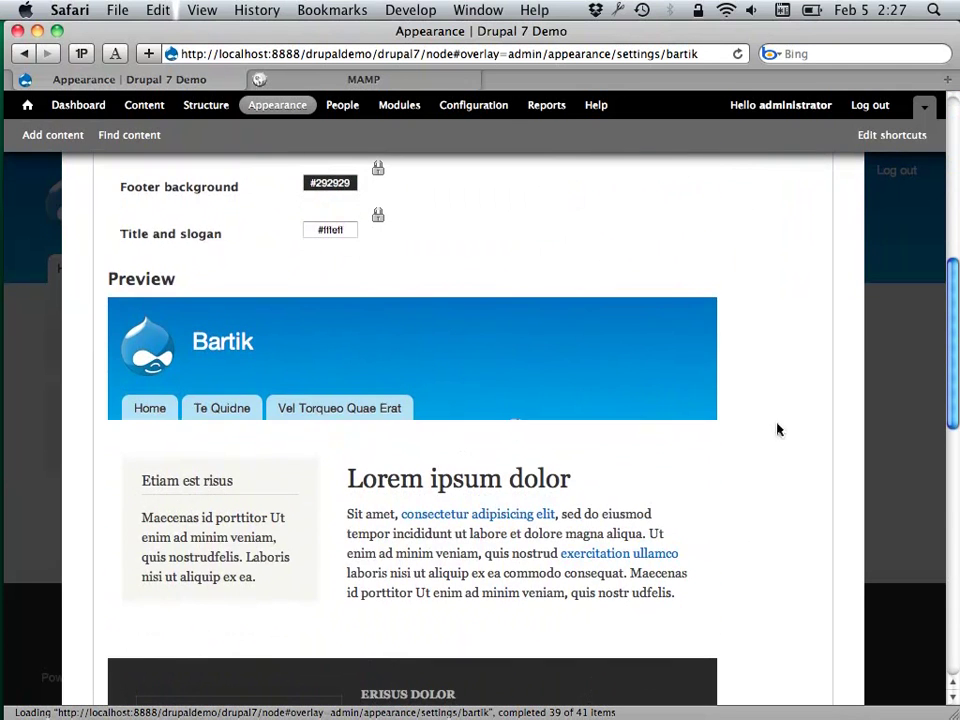
{"action": "scroll", "coordinate": [789, 439], "scroll_direction": "down", "scroll_amount": 8}
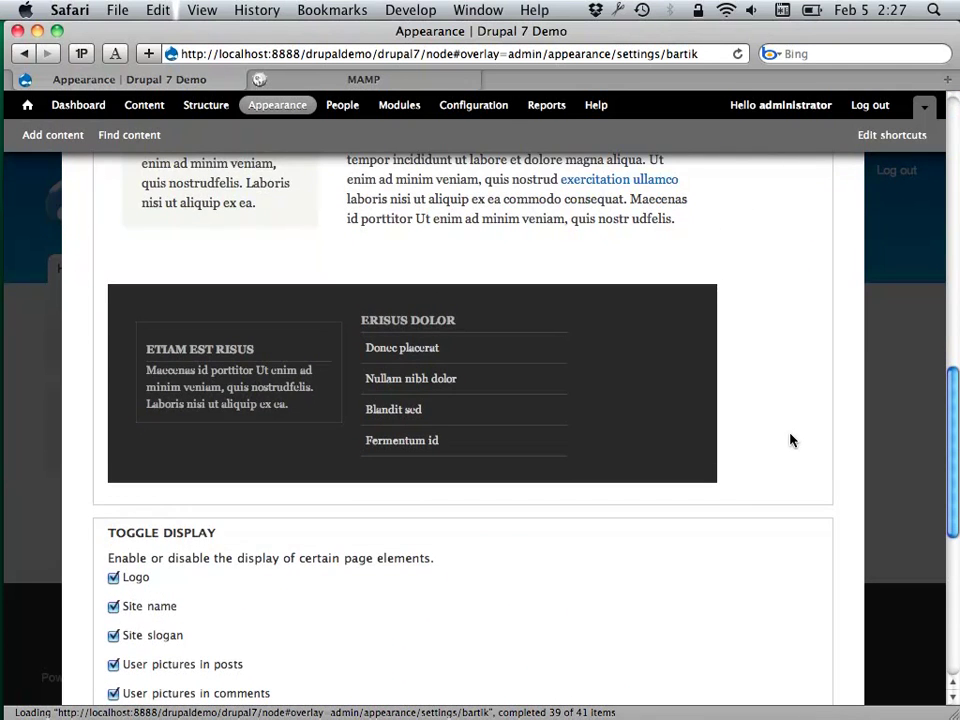
{"action": "scroll", "coordinate": [790, 440], "scroll_direction": "down", "scroll_amount": 4}
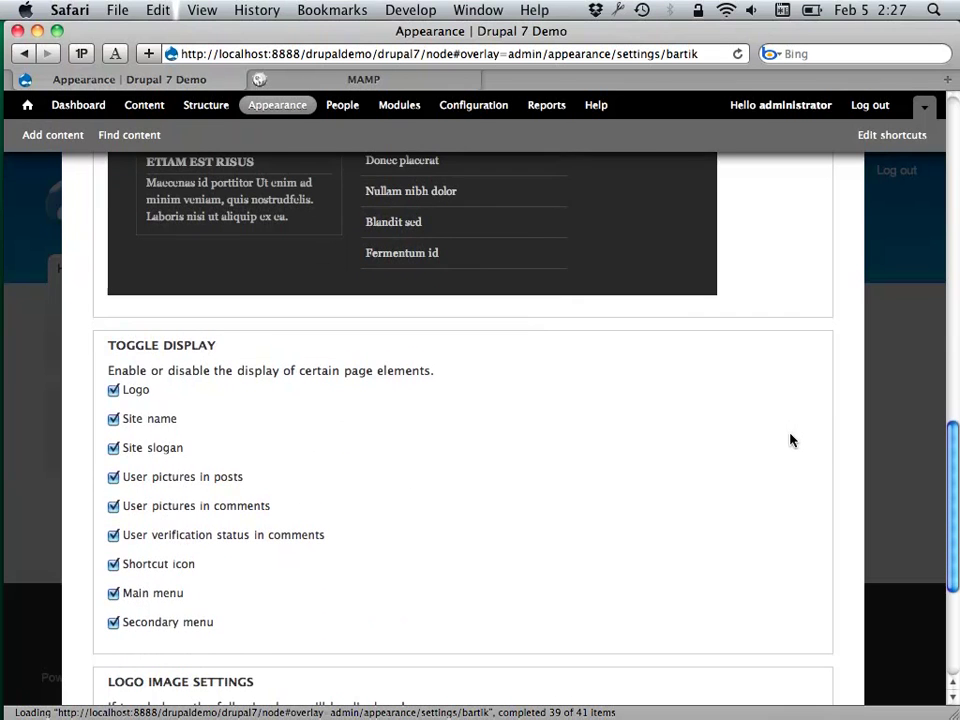
{"action": "scroll", "coordinate": [790, 440], "scroll_direction": "down", "scroll_amount": 6}
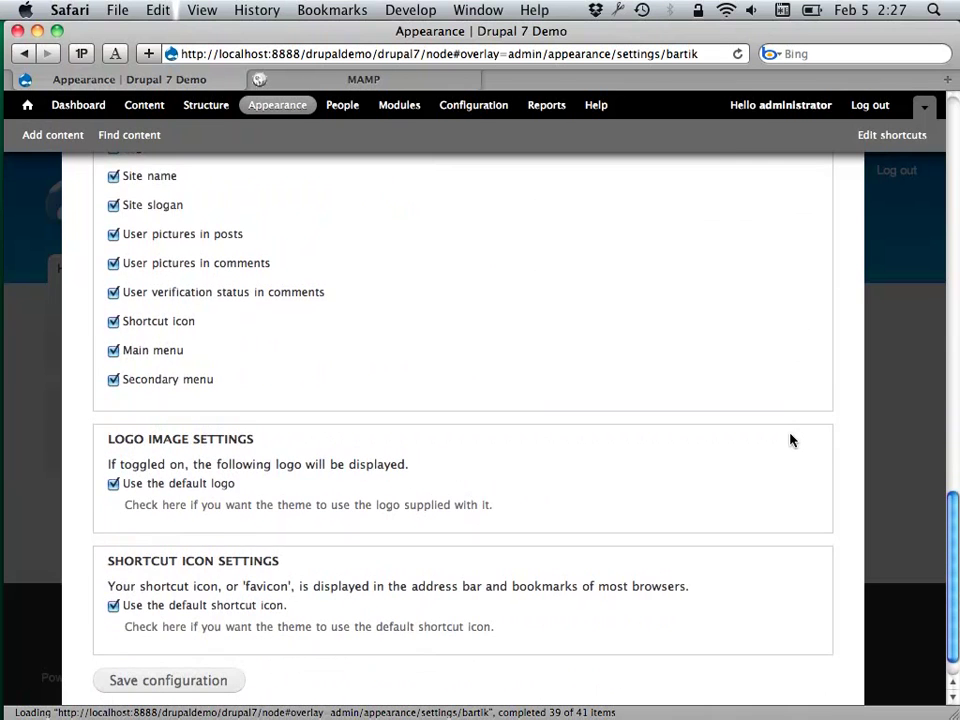
{"action": "scroll", "coordinate": [790, 440], "scroll_direction": "up", "scroll_amount": 15}
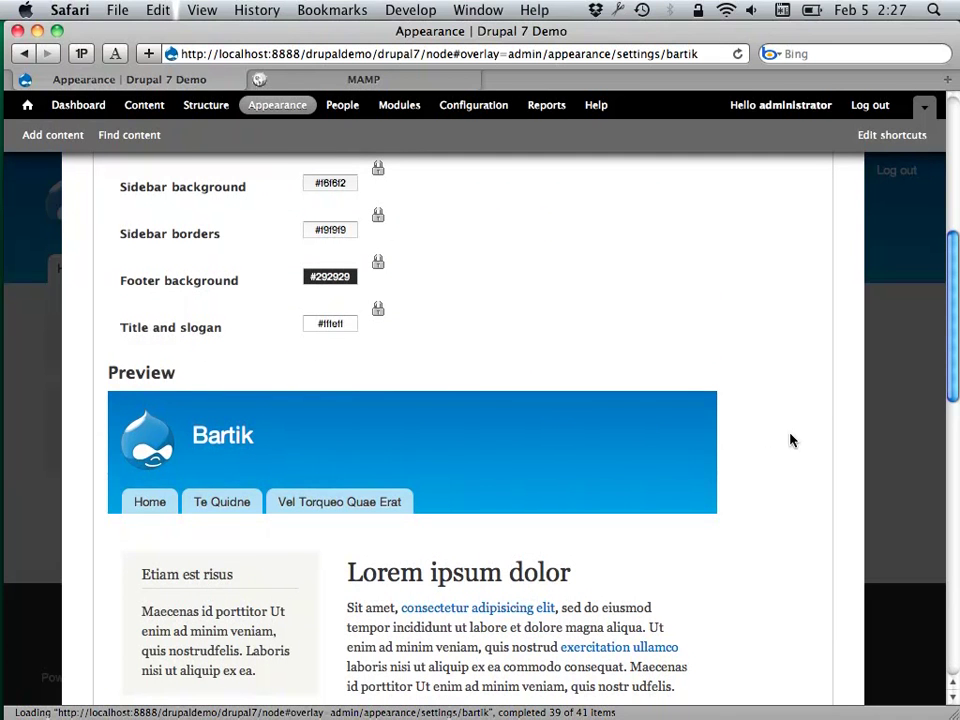
{"action": "scroll", "coordinate": [790, 440], "scroll_direction": "up", "scroll_amount": 10}
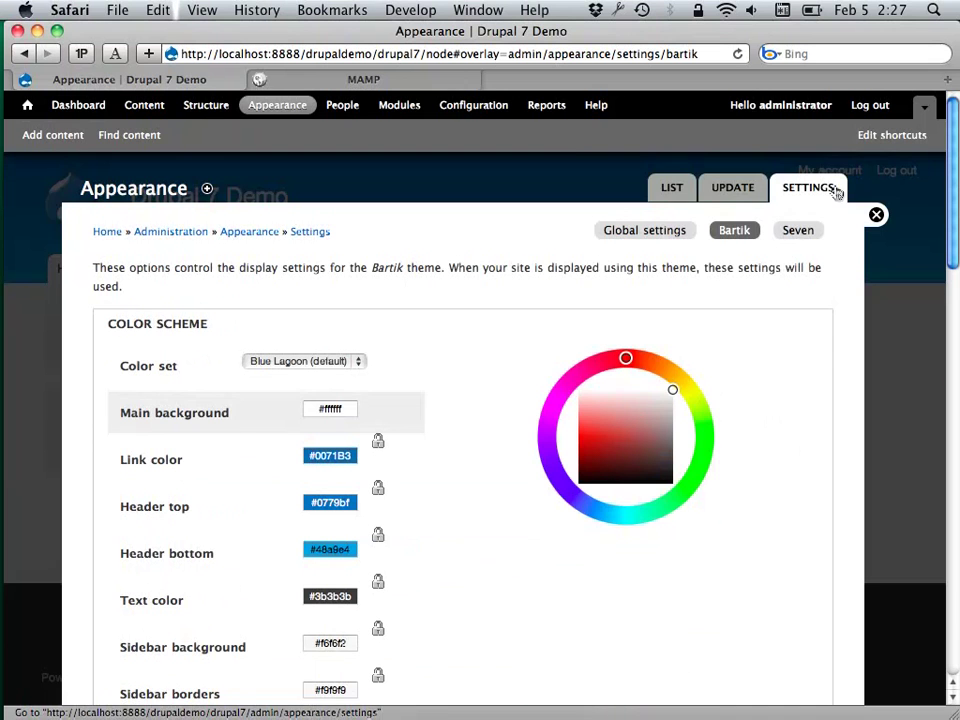
{"action": "left_click", "coordinate": [876, 215]}
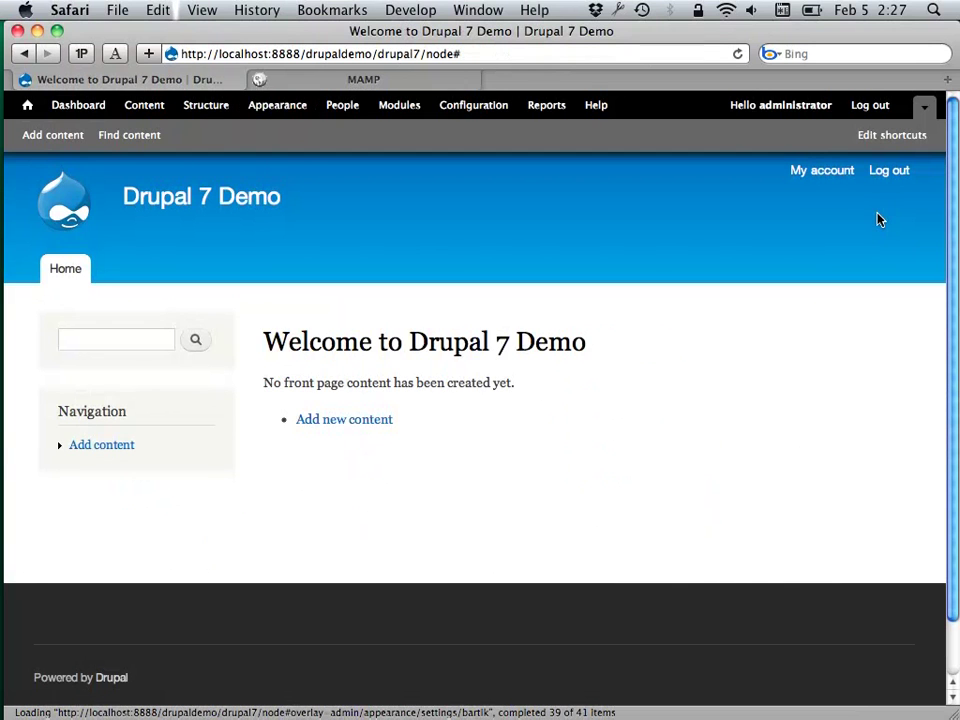
- In Finder, expand drupal7 > sites > default and enlarge the window
{"action": "key", "text": "super+Tab"}
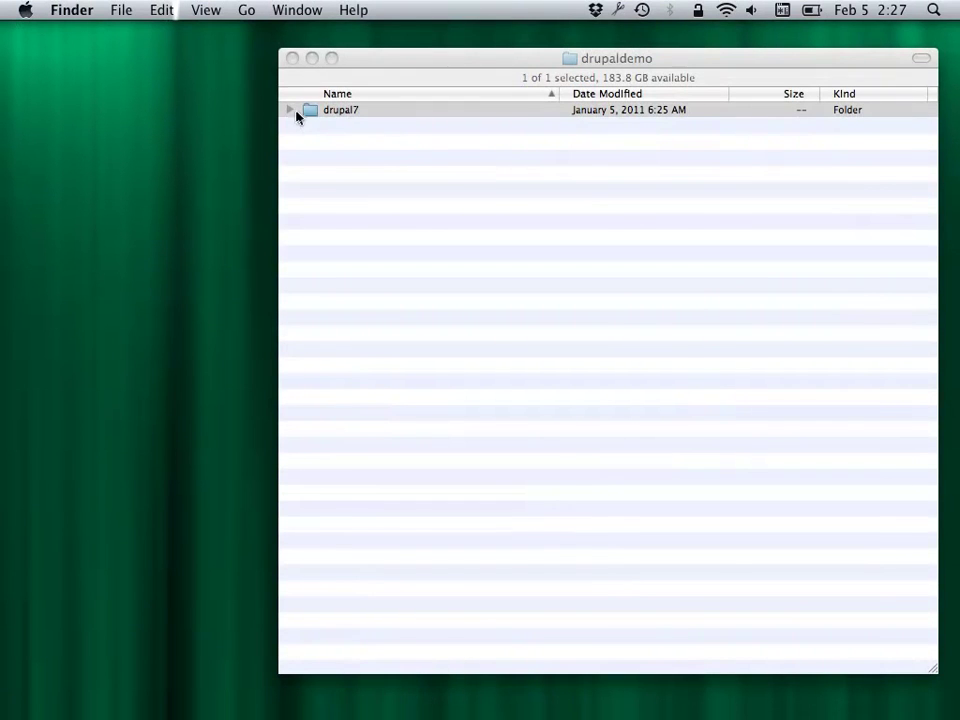
{"action": "left_click", "coordinate": [289, 111]}
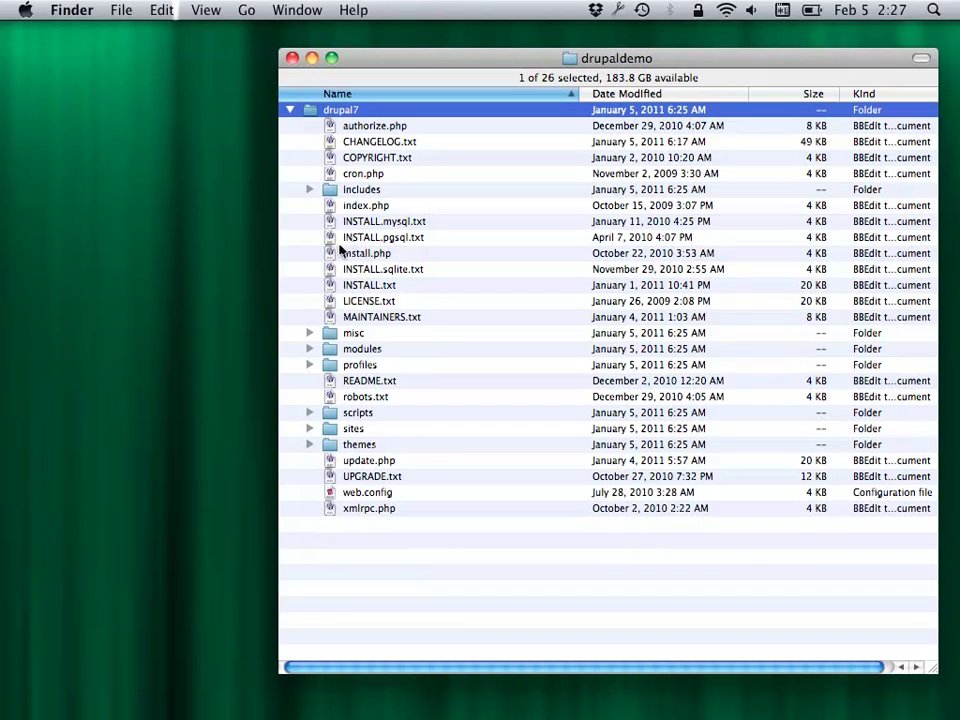
{"action": "left_click", "coordinate": [309, 430]}
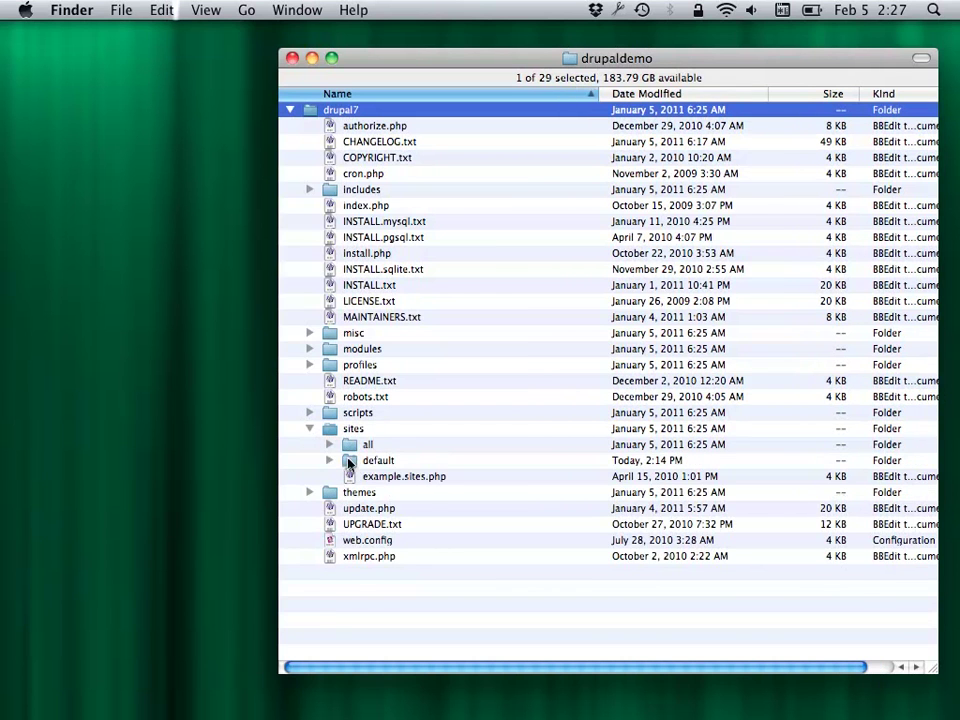
{"action": "left_click", "coordinate": [329, 459]}
{"action": "left_click_drag", "start_coordinate": [450, 57], "coordinate": [390, 36]}
{"action": "left_click_drag", "start_coordinate": [878, 644], "coordinate": [937, 700]}
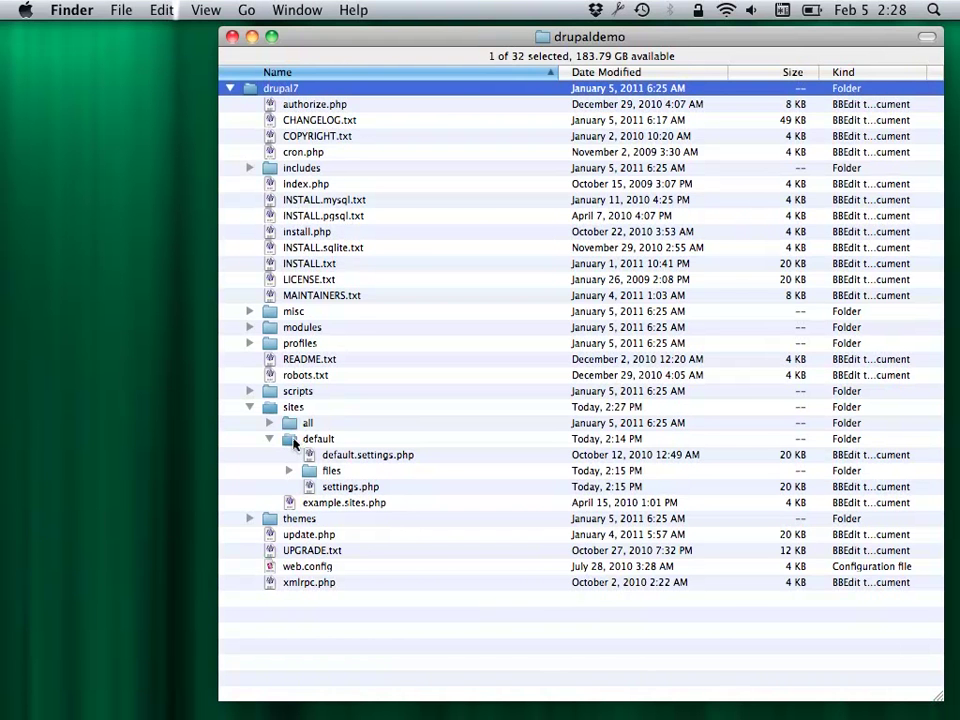
- Peek inside the files folder, then select default.settings.php
{"action": "left_click", "coordinate": [292, 443]}
{"action": "key", "text": "Up"}
{"action": "key", "text": "Up"}
{"action": "key", "text": "Up"}
{"action": "left_click", "coordinate": [292, 443]}
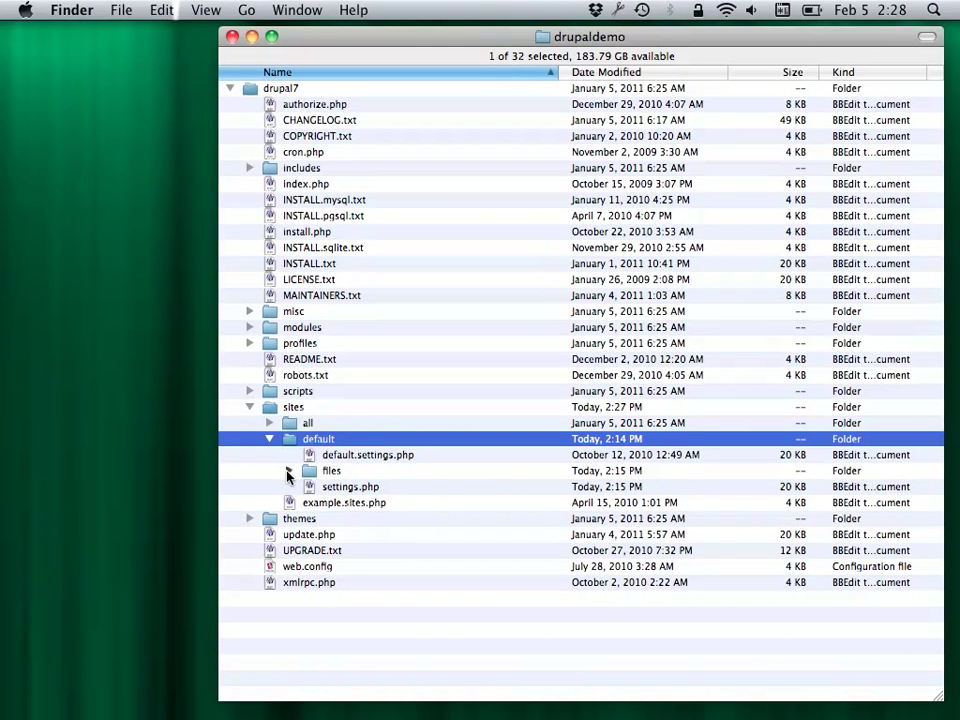
{"action": "left_click", "coordinate": [288, 472]}
{"action": "left_click", "coordinate": [288, 472]}
{"action": "left_click", "coordinate": [333, 457]}
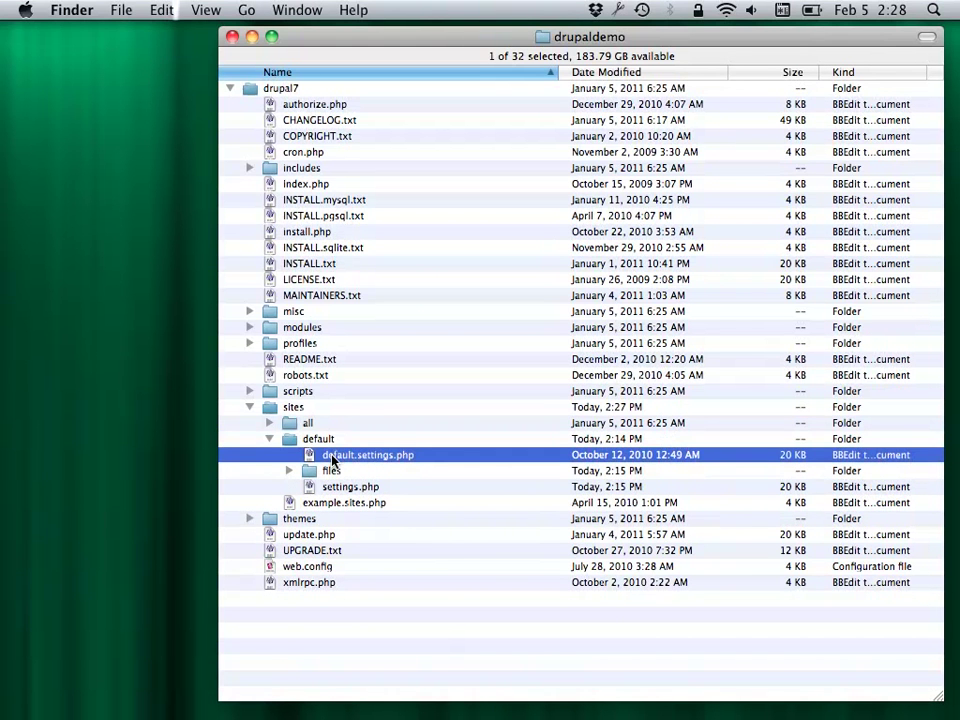
- Open a new Finder window, position and enlarge it, and browse to the Sites folder
{"action": "key", "text": "super+n"}
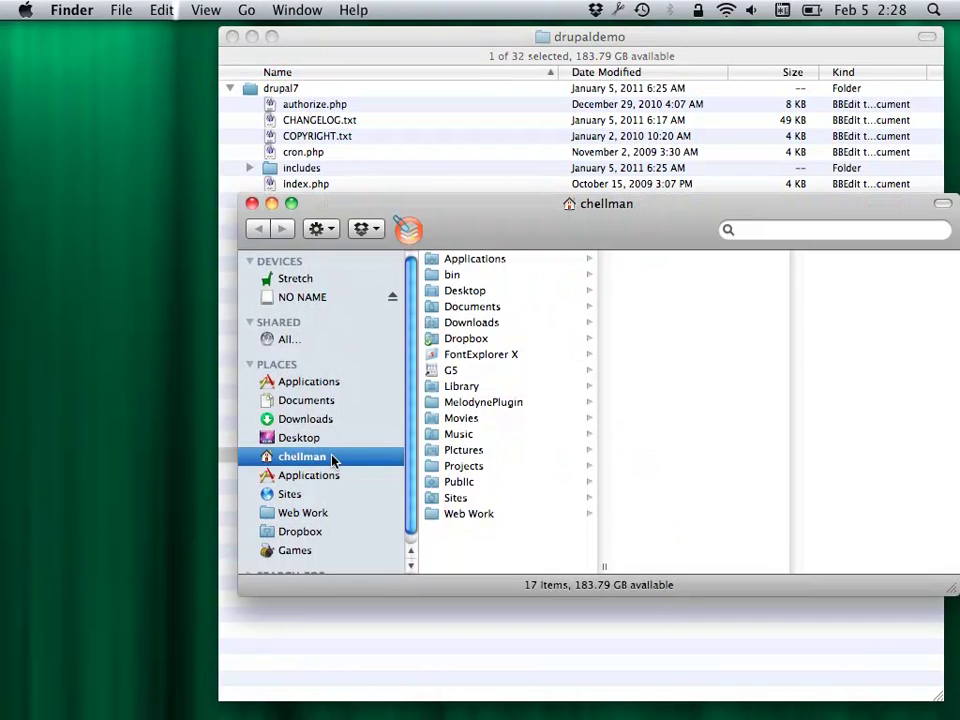
{"action": "left_click_drag", "start_coordinate": [469, 233], "coordinate": [285, 92]}
{"action": "left_click_drag", "start_coordinate": [766, 451], "coordinate": [911, 658]}
{"action": "left_click", "coordinate": [270, 345]}
{"action": "left_click", "coordinate": [270, 357]}
{"action": "left_click_drag", "start_coordinate": [474, 94], "coordinate": [419, 83]}
{"action": "scroll", "coordinate": [428, 237], "scroll_direction": "down", "scroll_amount": 1}
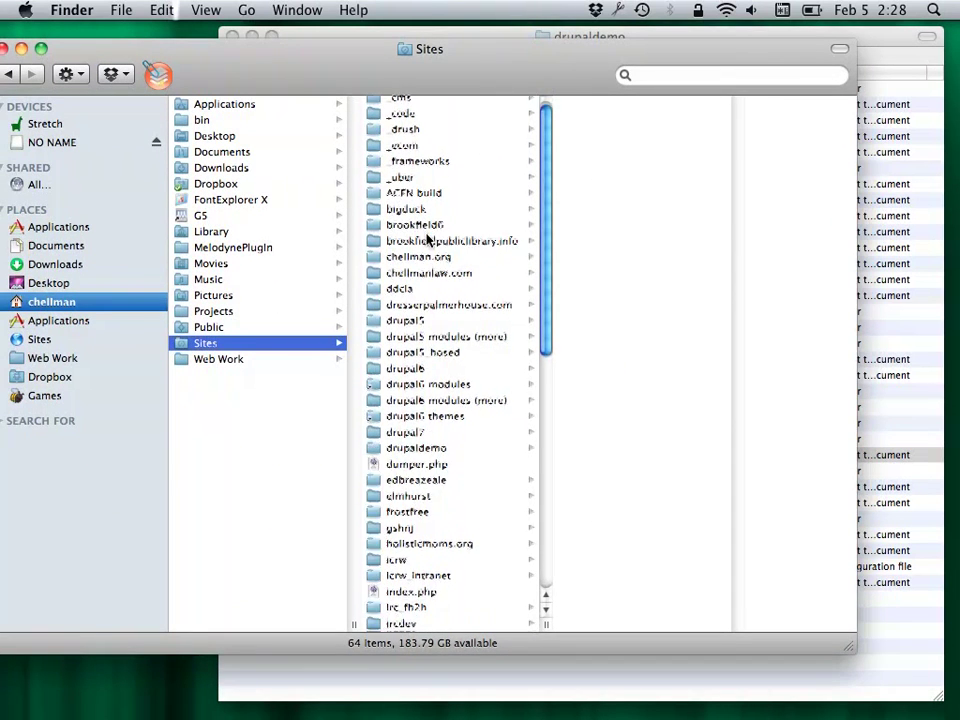
{"action": "scroll", "coordinate": [428, 237], "scroll_direction": "down", "scroll_amount": 3}
{"action": "left_click_drag", "start_coordinate": [474, 92], "coordinate": [508, 87]}
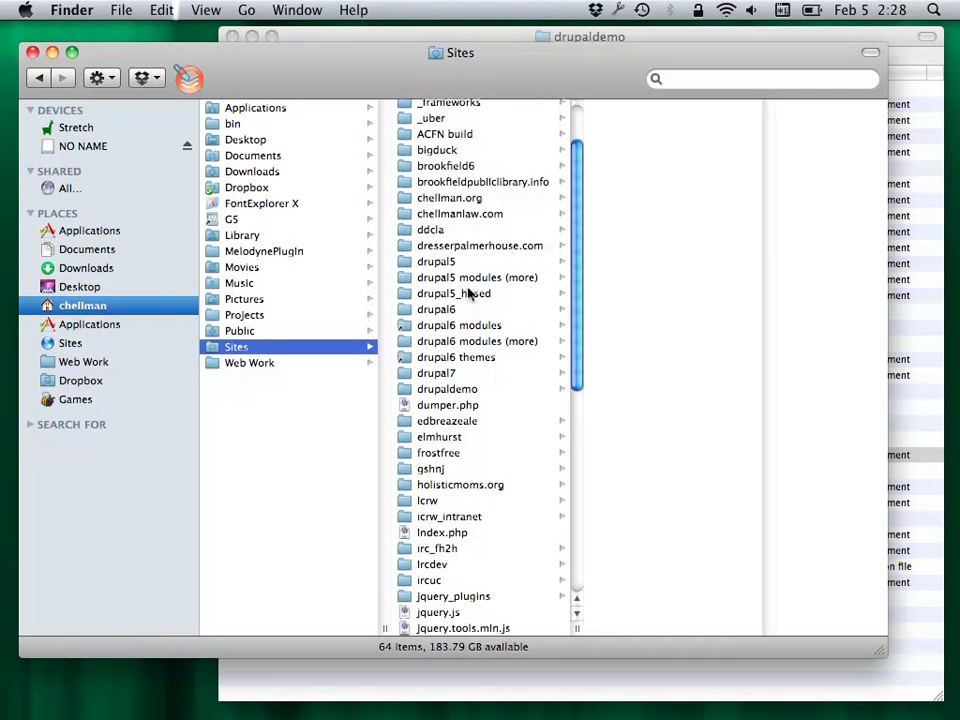
- Navigate drupal6 > sites > century22.t > themes and open the addari theme folder
{"action": "left_click", "coordinate": [459, 374]}
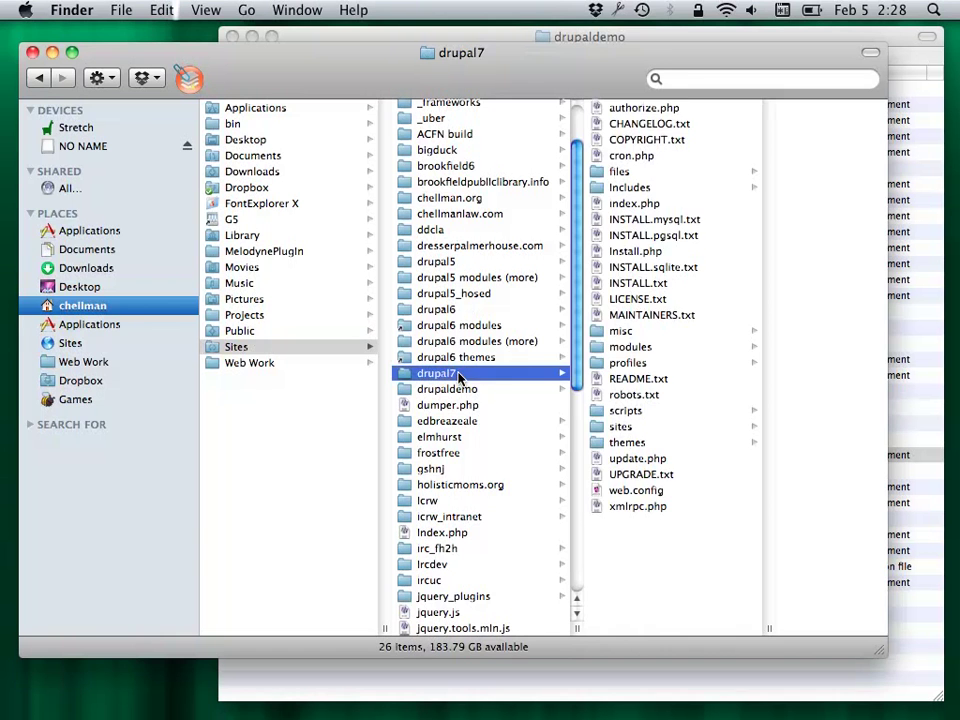
{"action": "left_click", "coordinate": [459, 313]}
{"action": "key", "text": "Right"}
{"action": "type", "text": "si"}
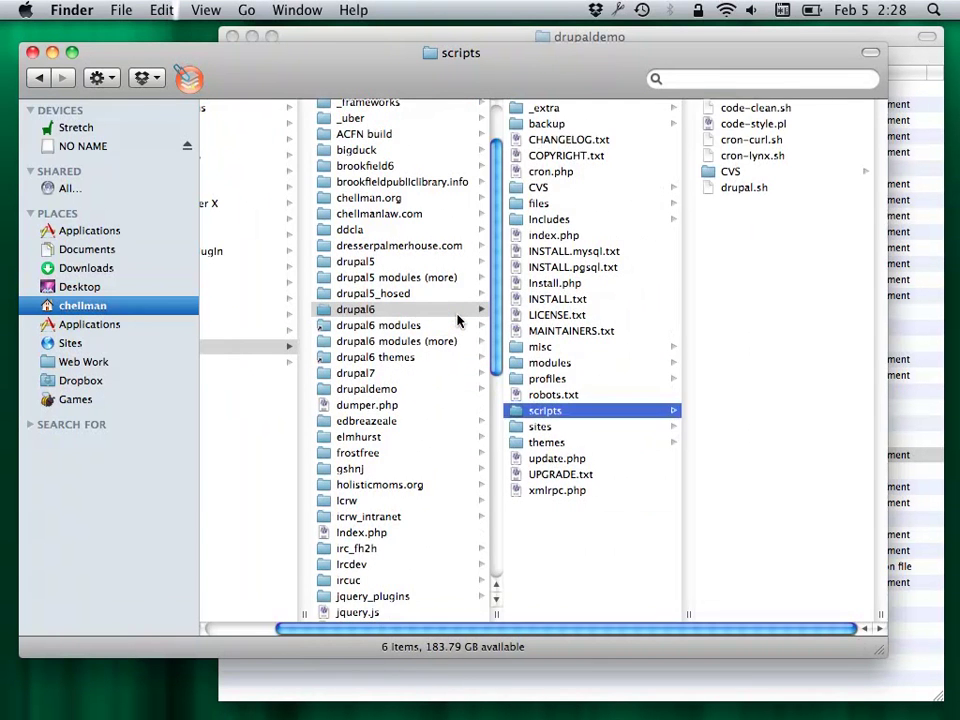
{"action": "key", "text": "Right"}
{"action": "key", "text": "Down"}
{"action": "key", "text": "Down"}
{"action": "key", "text": "Down"}
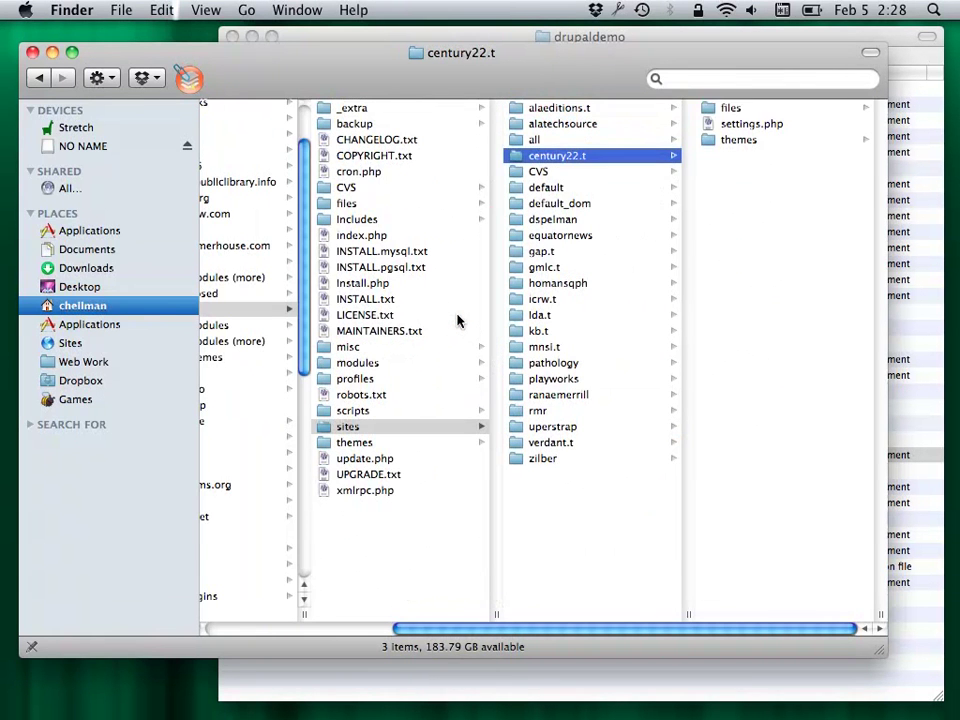
{"action": "key", "text": "Right"}
{"action": "key", "text": "Down"}
{"action": "key", "text": "Down"}
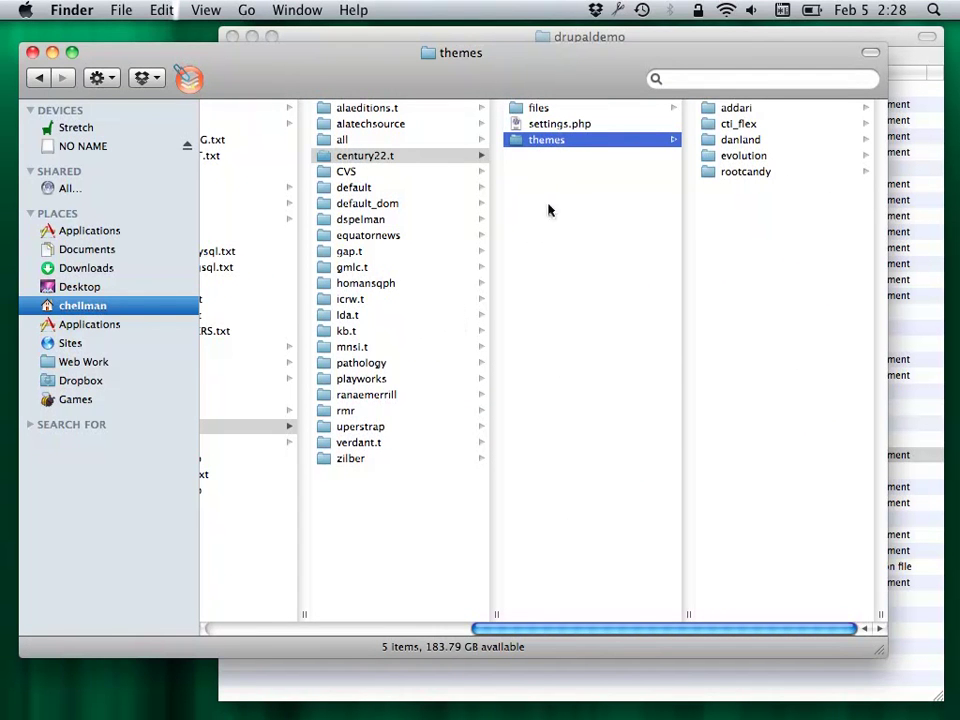
{"action": "left_click", "coordinate": [390, 160]}
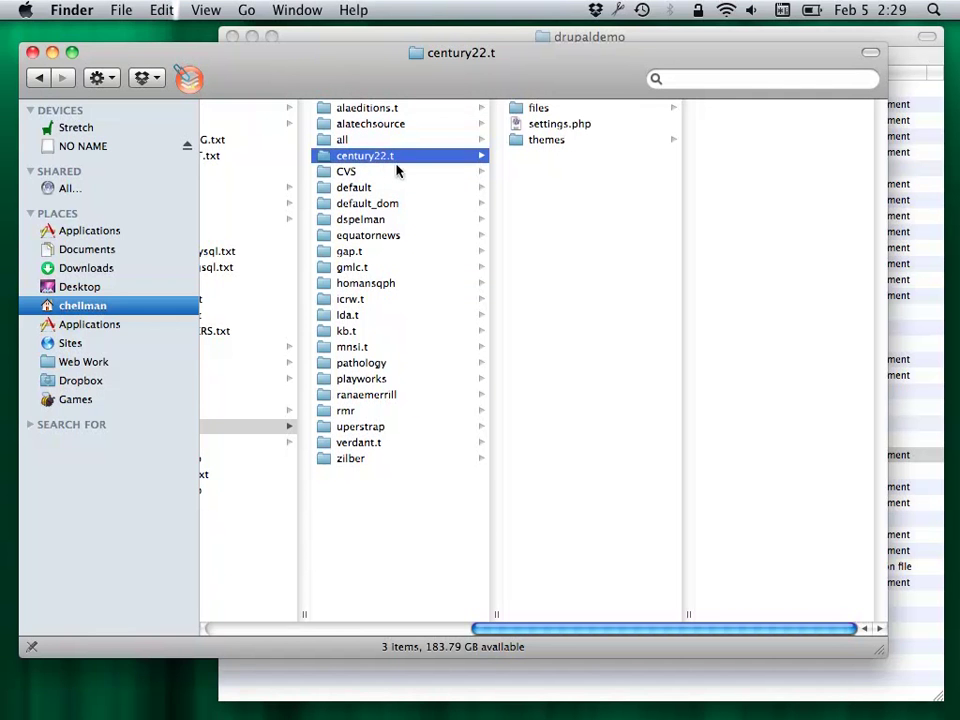
{"action": "left_click", "coordinate": [547, 141]}
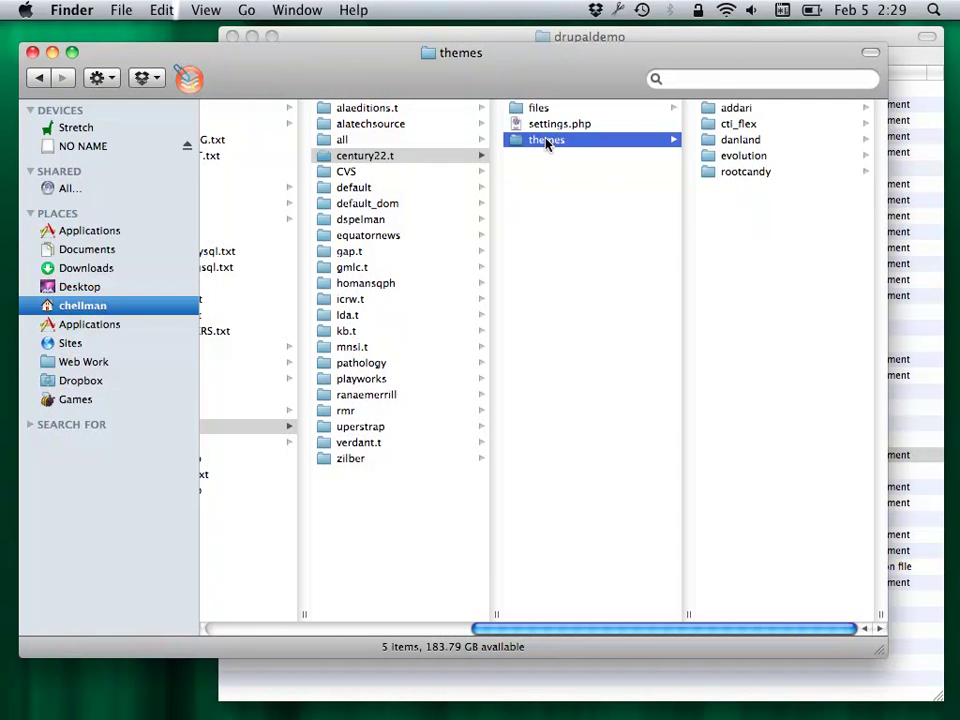
{"action": "key", "text": "Right"}
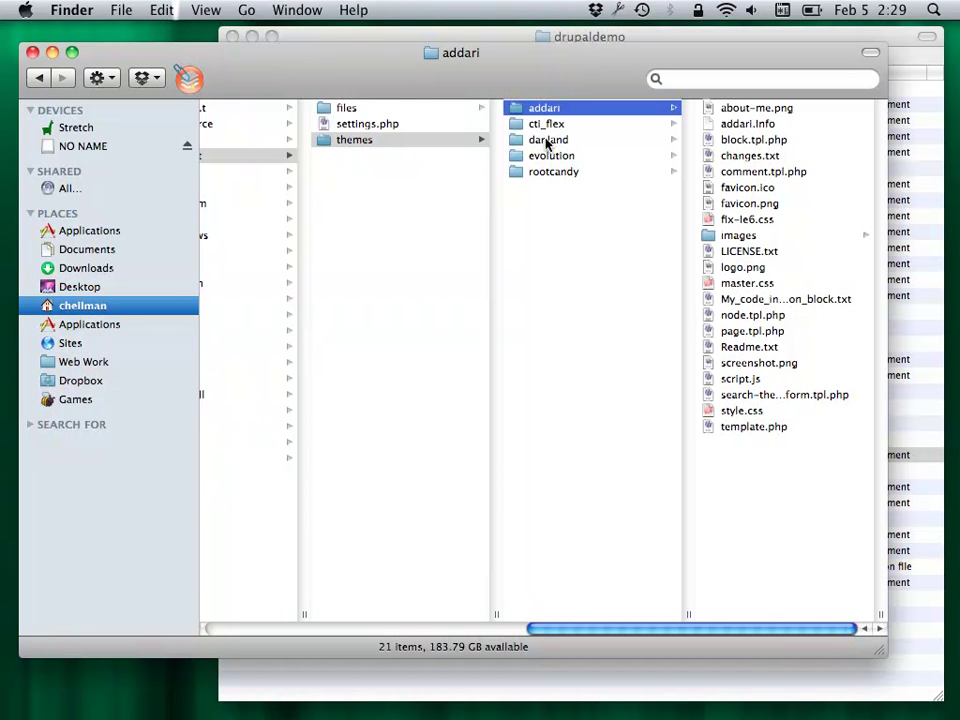
- Go back up to the sites folder and look through the zilber and playworks site folders
{"action": "key", "text": "super+Up"}
{"action": "key", "text": "super+Up"}
{"action": "key", "text": "super+Up"}
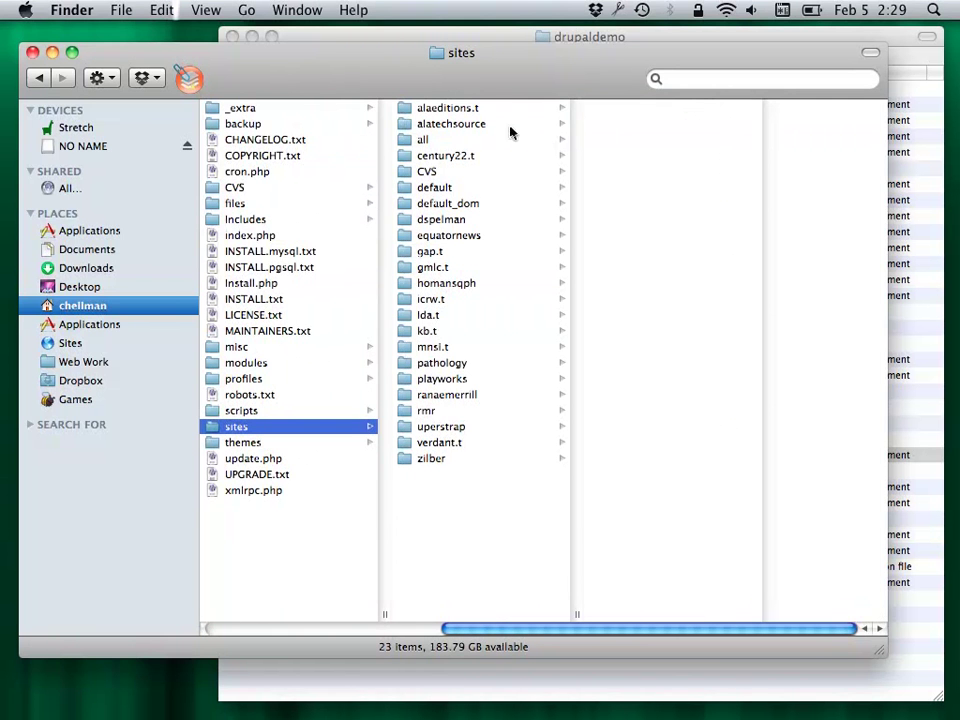
{"action": "left_click", "coordinate": [279, 124]}
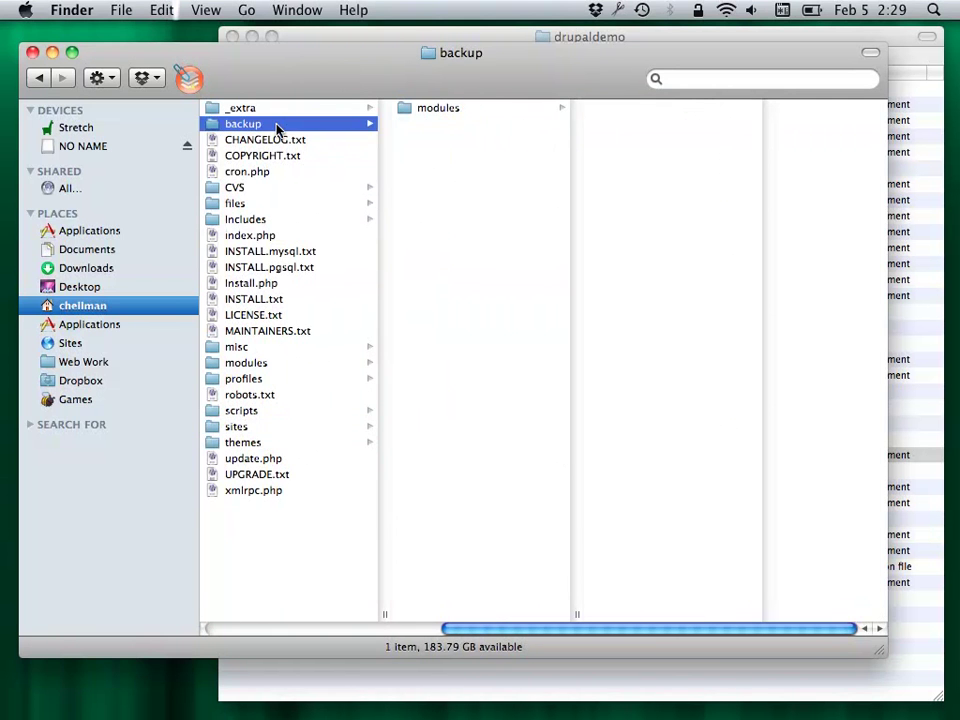
{"action": "key", "text": "shift+Down"}
{"action": "key", "text": "shift+Down"}
{"action": "key", "text": "shift+Down"}
{"action": "key", "text": "shift+Down"}
{"action": "key", "text": "shift+Down"}
{"action": "key", "text": "shift+Down"}
{"action": "key", "text": "shift+Down"}
{"action": "key", "text": "shift+Down"}
{"action": "key", "text": "shift+Down"}
{"action": "key", "text": "shift+Down"}
{"action": "key", "text": "shift+Down"}
{"action": "key", "text": "shift+Down"}
{"action": "key", "text": "shift+Down"}
{"action": "key", "text": "shift+Down"}
{"action": "key", "text": "shift+Down"}
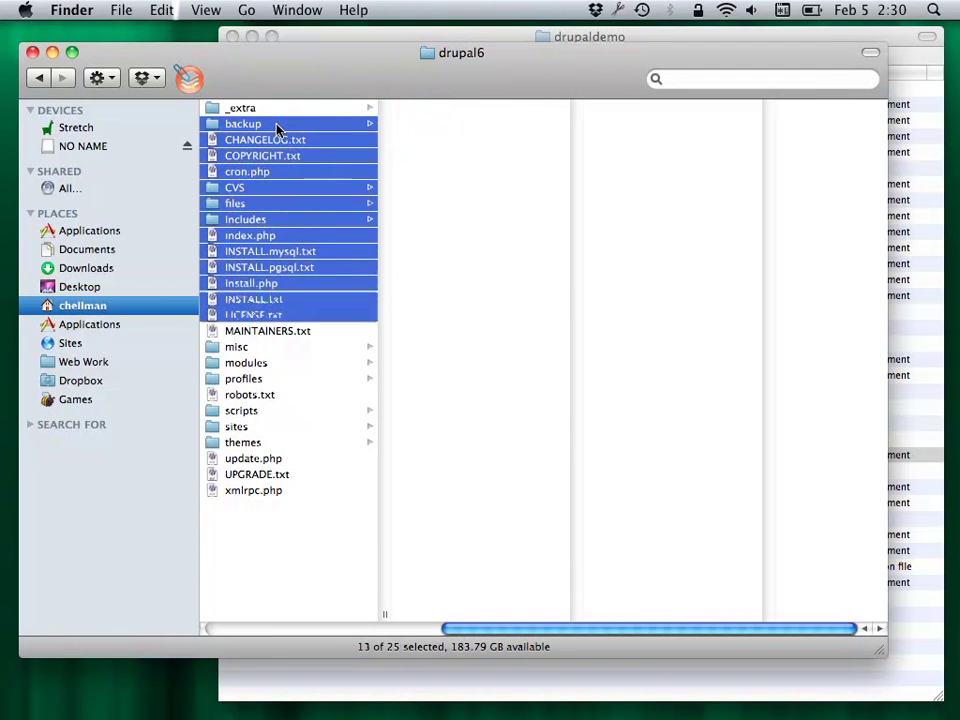
{"action": "left_click", "coordinate": [257, 428]}
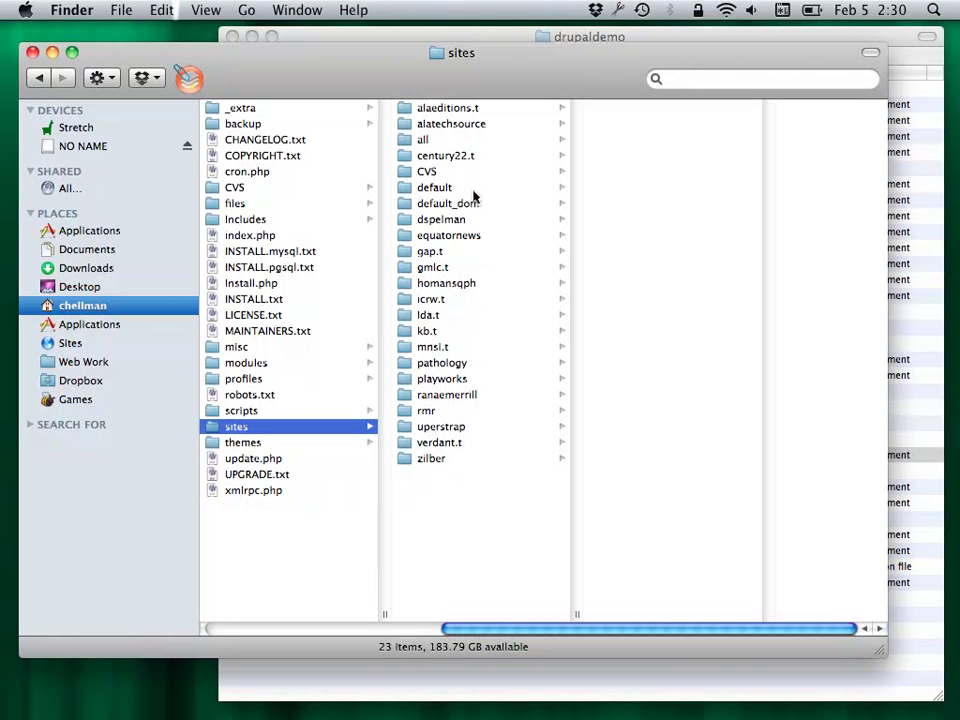
{"action": "left_click", "coordinate": [454, 460]}
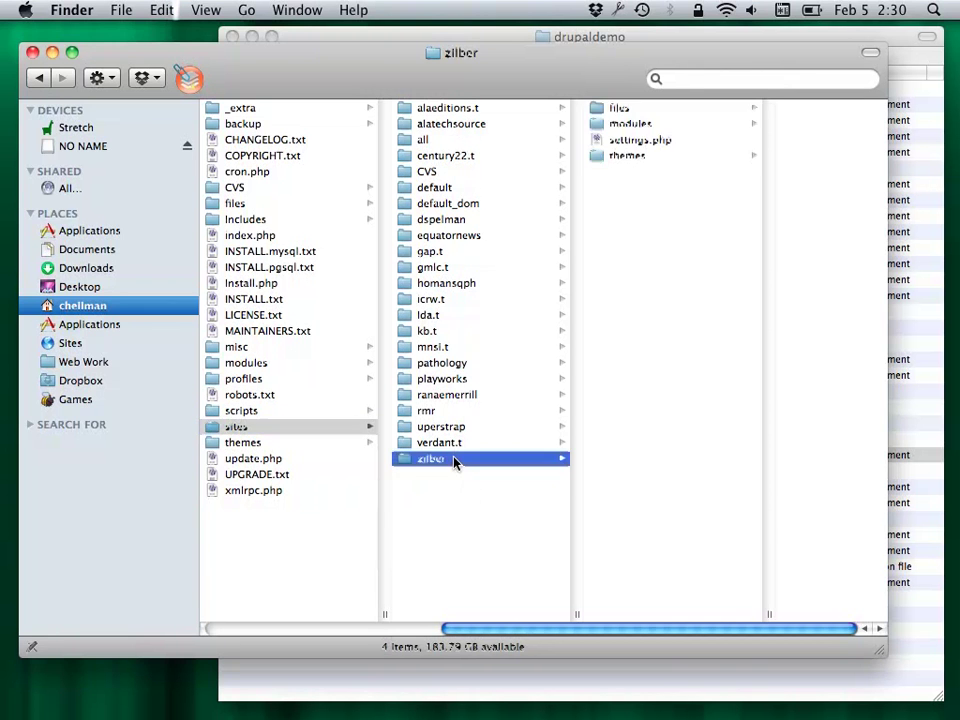
{"action": "key", "text": "Up"}
{"action": "key", "text": "Up"}
{"action": "key", "text": "Up"}
{"action": "key", "text": "Up"}
{"action": "key", "text": "Up"}
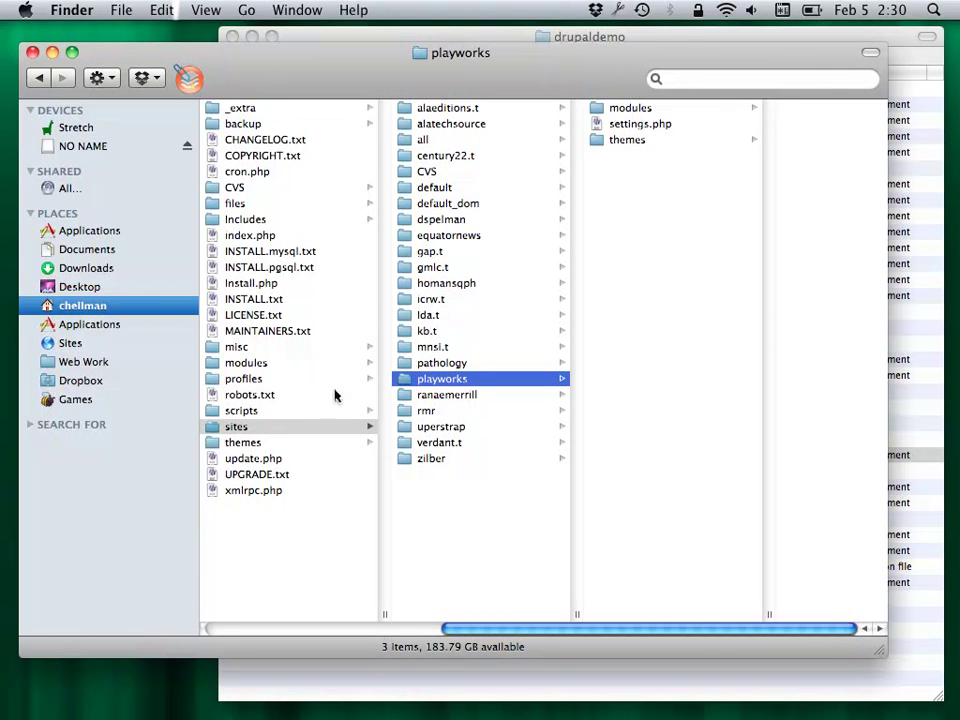
- Open century22.t > themes > rootcandy, then switch to Safari
{"action": "left_click", "coordinate": [488, 156]}
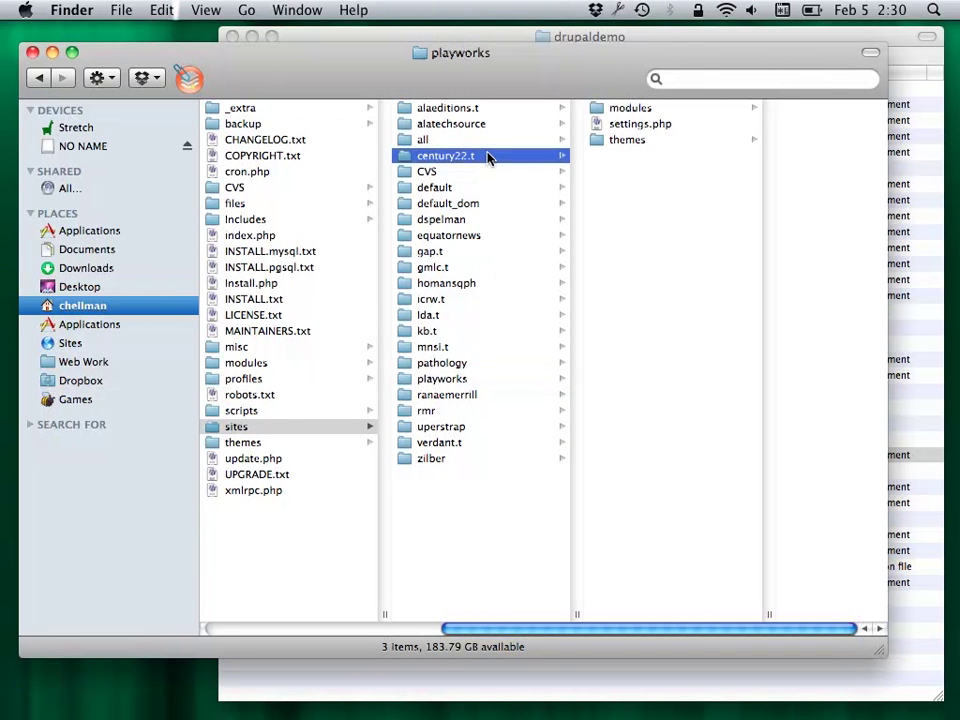
{"action": "left_click", "coordinate": [626, 143]}
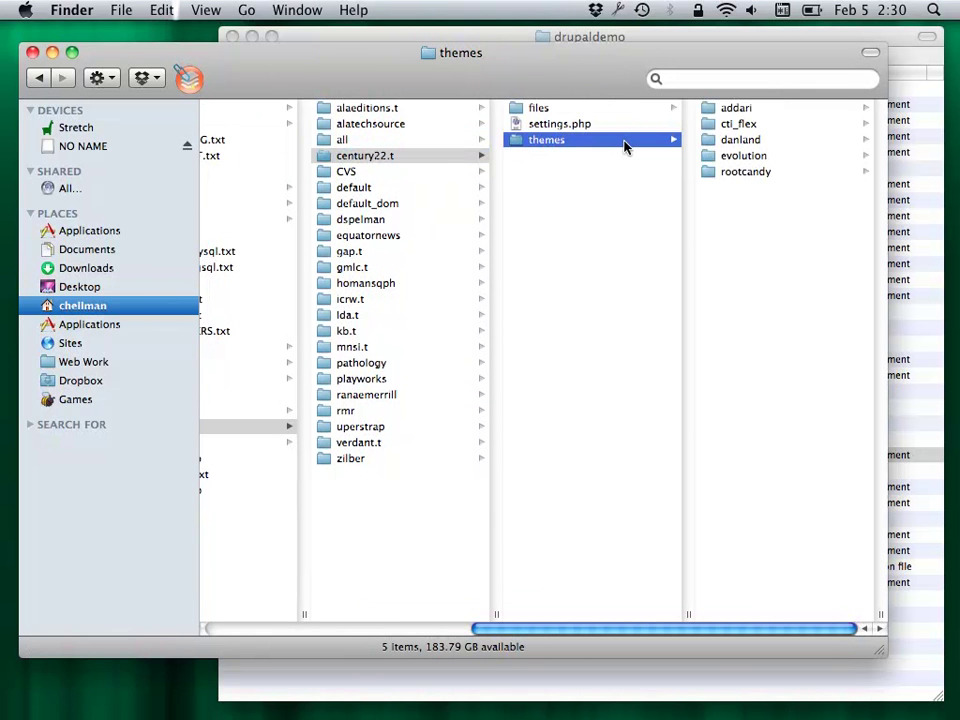
{"action": "key", "text": "Right"}
{"action": "key", "text": "Down"}
{"action": "key", "text": "Down"}
{"action": "key", "text": "Down"}
{"action": "key", "text": "Down"}
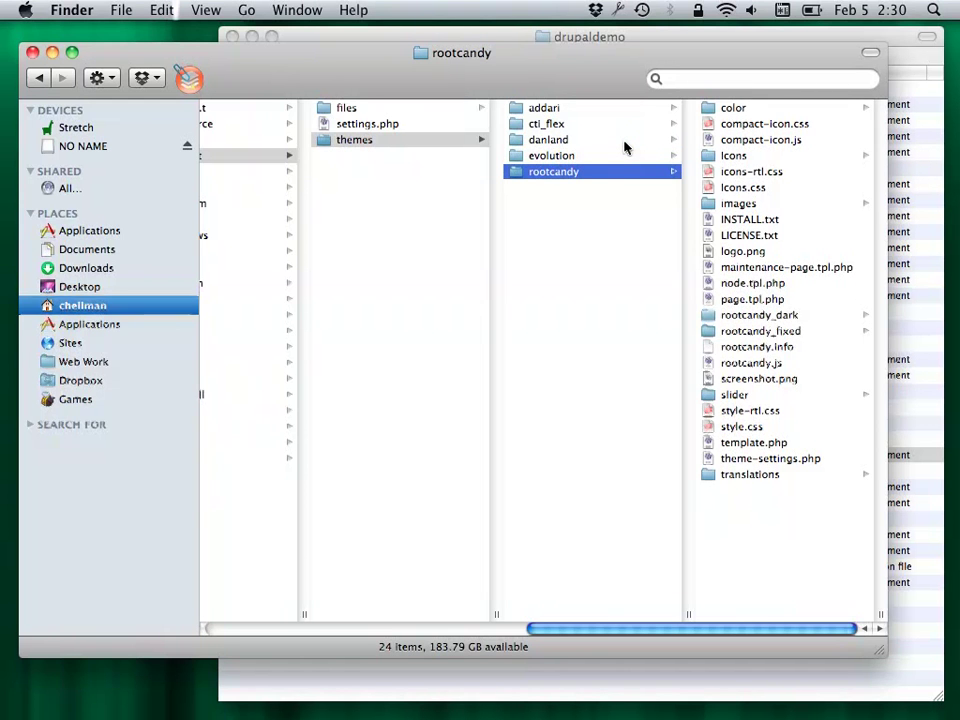
{"action": "key", "text": "super+Tab"}
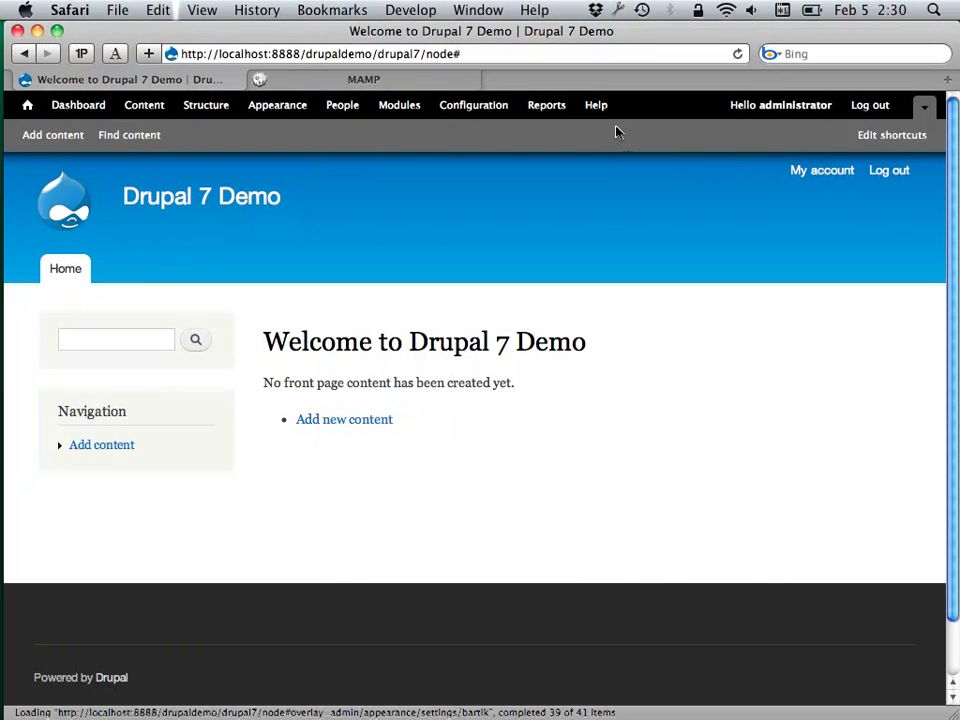
- In a new tab, enter 'dp themes' to load the drupal.org themes page
{"action": "double_click", "coordinate": [602, 86]}
{"action": "type", "text": "dp themes"}
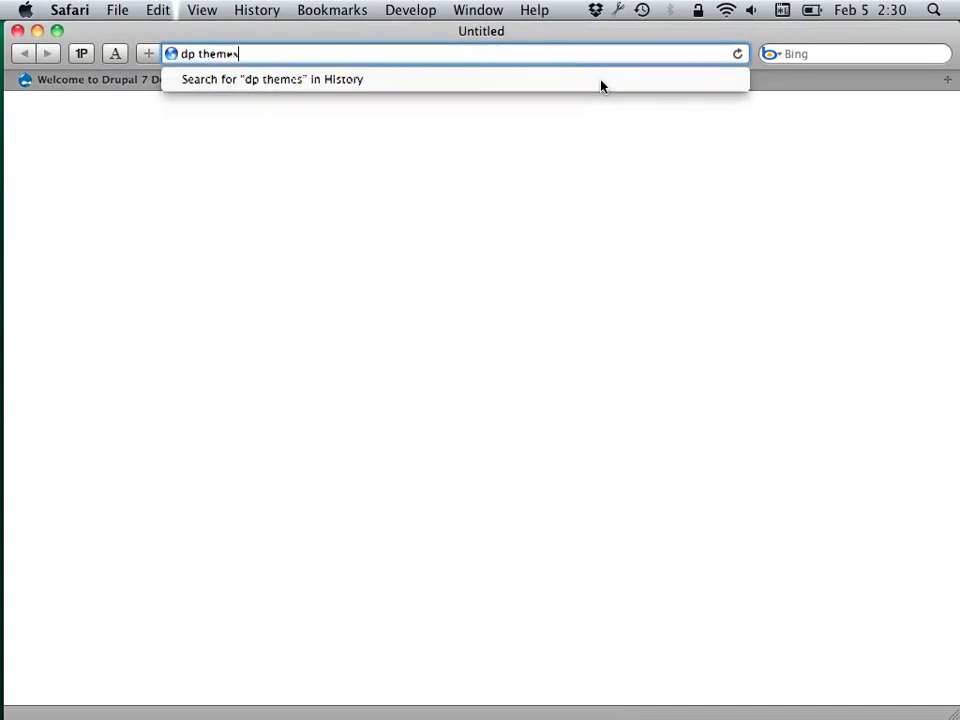
{"action": "key", "text": "Return"}
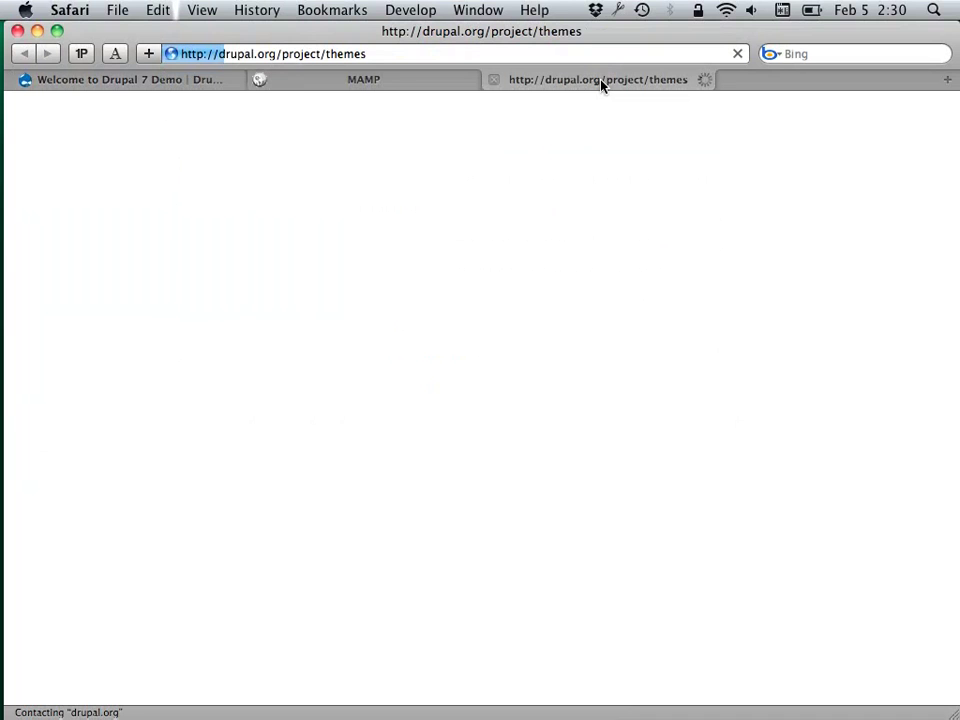
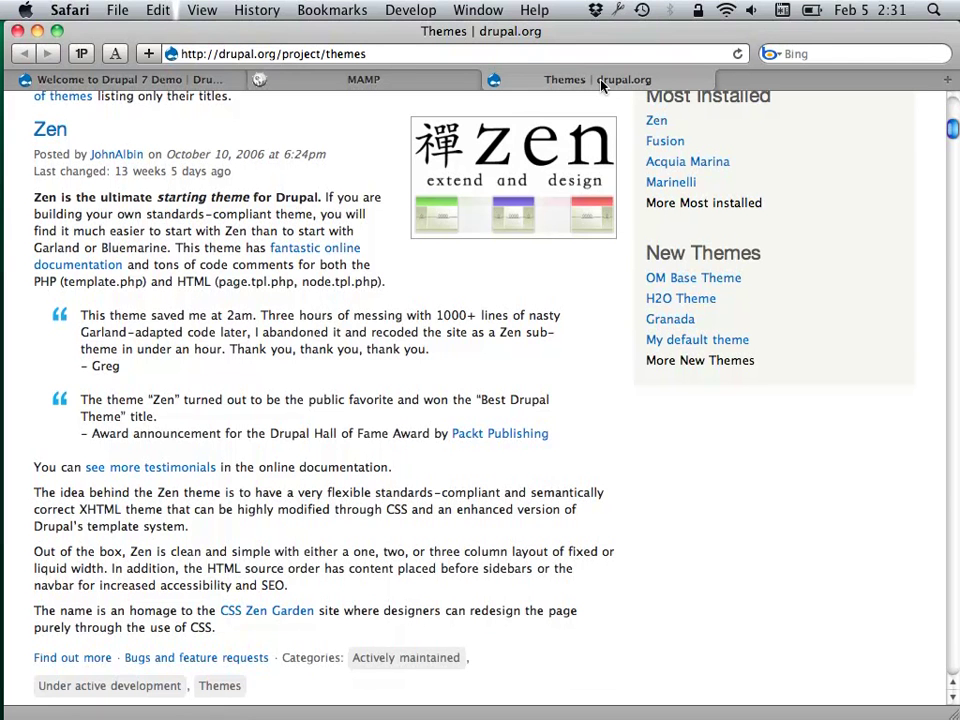
- Scroll through the Zen and Fusion theme entries on drupal.org
{"action": "scroll", "coordinate": [295, 218], "scroll_direction": "down", "scroll_amount": 12}
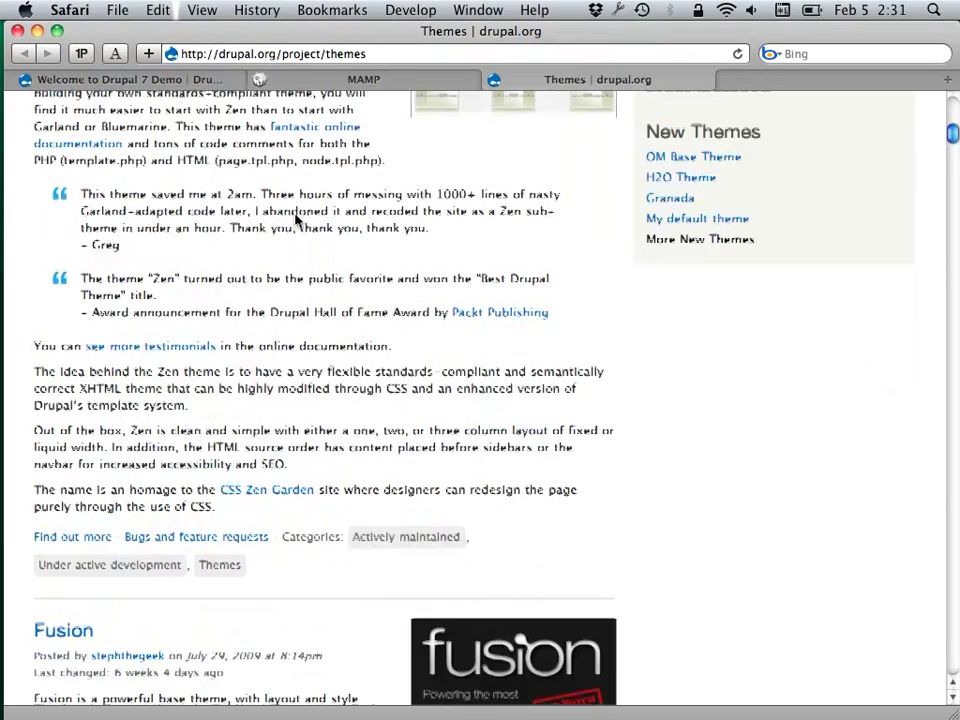
{"action": "scroll", "coordinate": [295, 218], "scroll_direction": "up", "scroll_amount": 2}
{"action": "scroll", "coordinate": [295, 218], "scroll_direction": "down", "scroll_amount": 3}
{"action": "scroll", "coordinate": [295, 218], "scroll_direction": "up", "scroll_amount": 10}
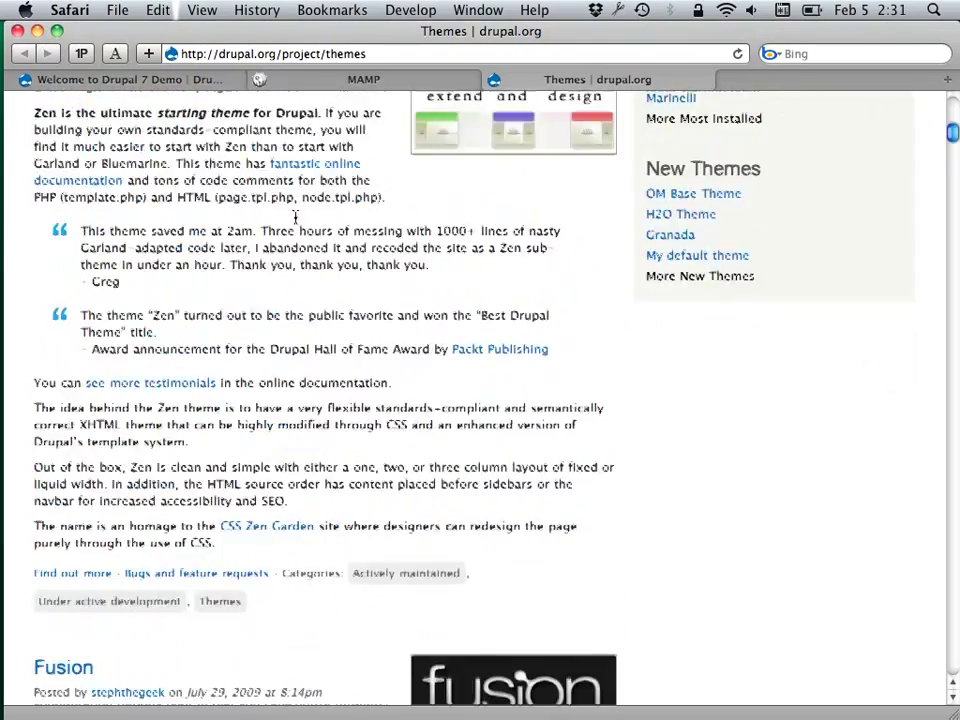
{"action": "scroll", "coordinate": [297, 220], "scroll_direction": "down", "scroll_amount": 10}
{"action": "scroll", "coordinate": [297, 220], "scroll_direction": "down", "scroll_amount": 9}
{"action": "scroll", "coordinate": [297, 220], "scroll_direction": "up", "scroll_amount": 4}
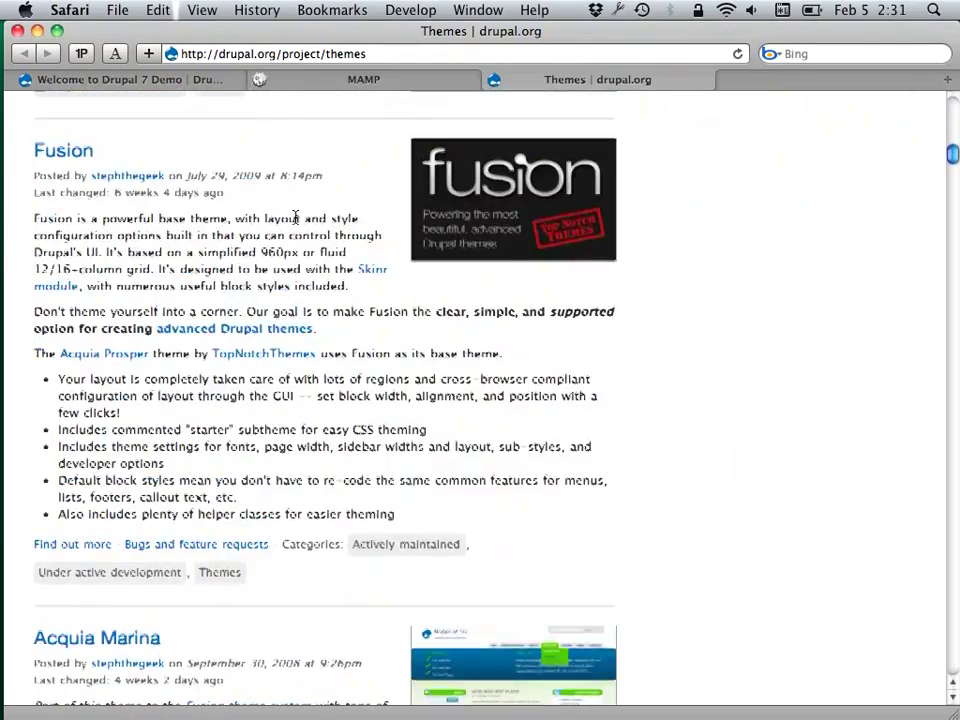
{"action": "scroll", "coordinate": [297, 220], "scroll_direction": "up", "scroll_amount": 15}
{"action": "scroll", "coordinate": [297, 220], "scroll_direction": "down", "scroll_amount": 2}
{"action": "scroll", "coordinate": [296, 218], "scroll_direction": "up", "scroll_amount": 4}
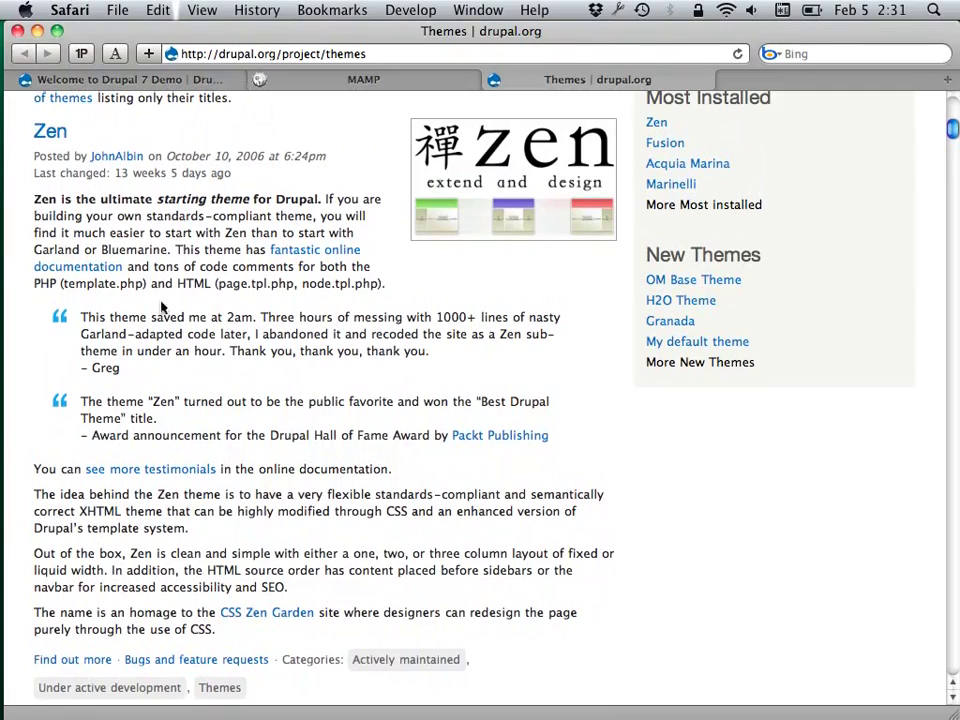
- Glance at the Terminal and MAMP desktop, then return to the 'Welcome to Drupal 7 Demo' tab
{"action": "left_click", "coordinate": [20, 300]}
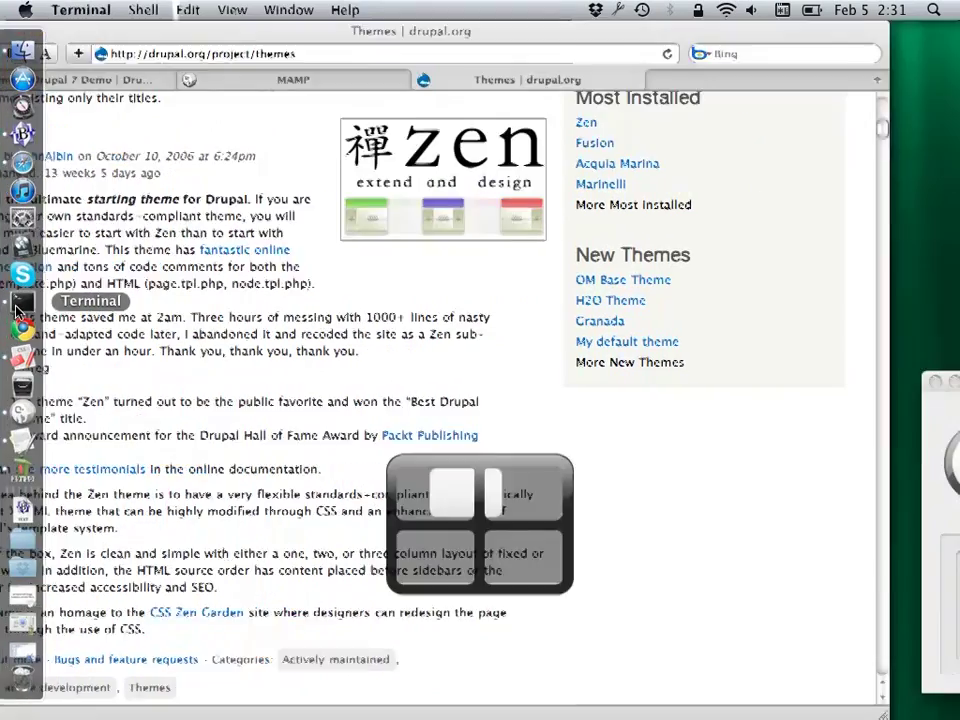
{"action": "key", "text": "ctrl+Left"}
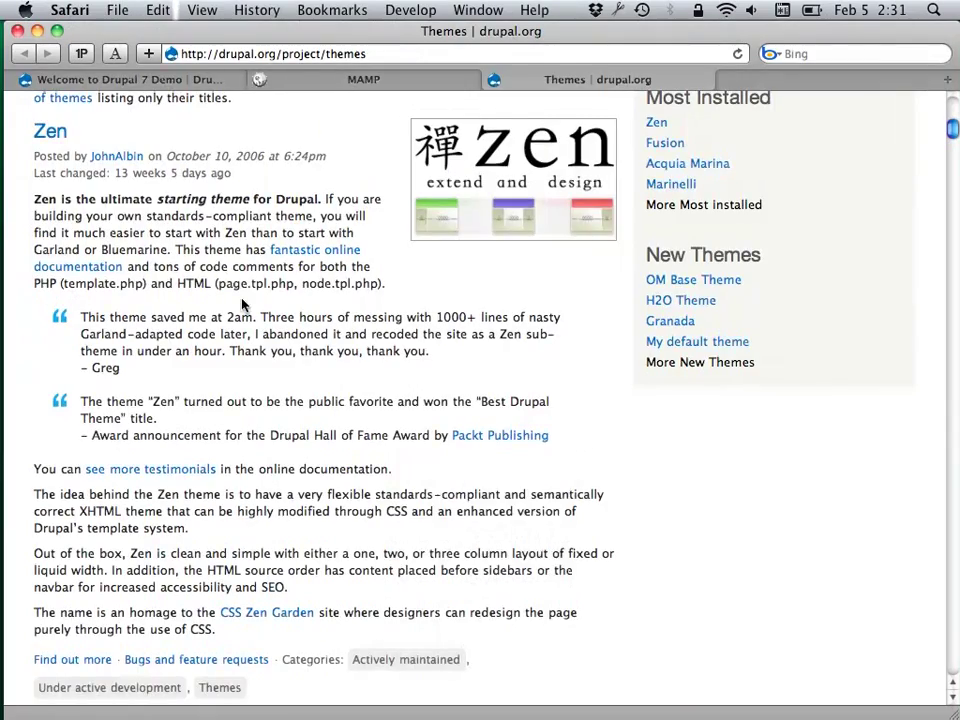
{"action": "scroll", "coordinate": [242, 305], "scroll_direction": "down", "scroll_amount": 4}
{"action": "scroll", "coordinate": [242, 305], "scroll_direction": "up", "scroll_amount": 2}
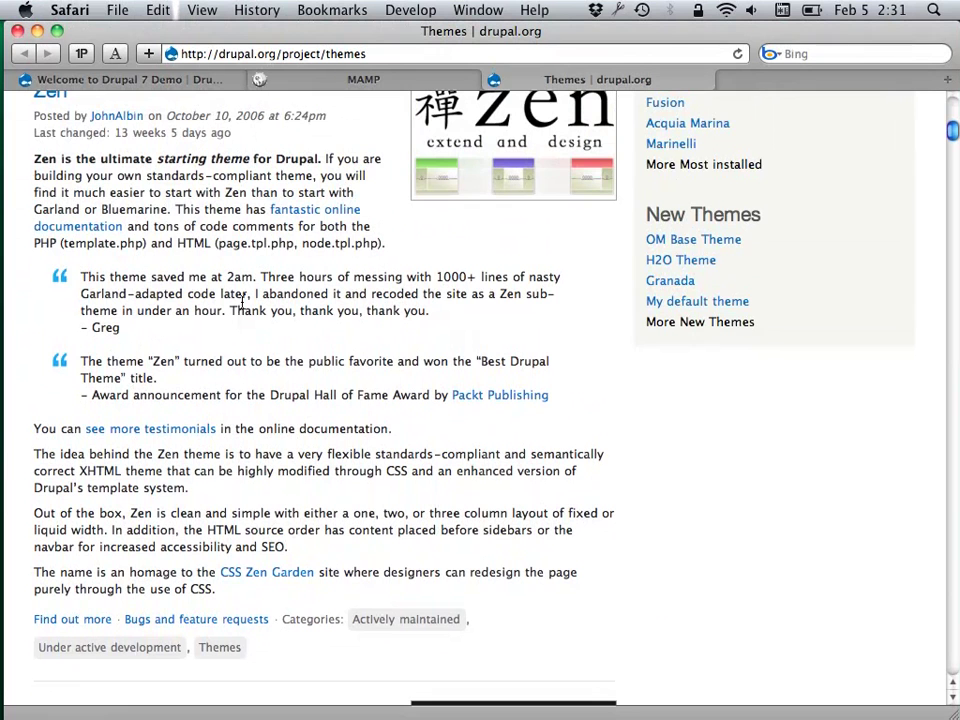
{"action": "left_click", "coordinate": [193, 79]}
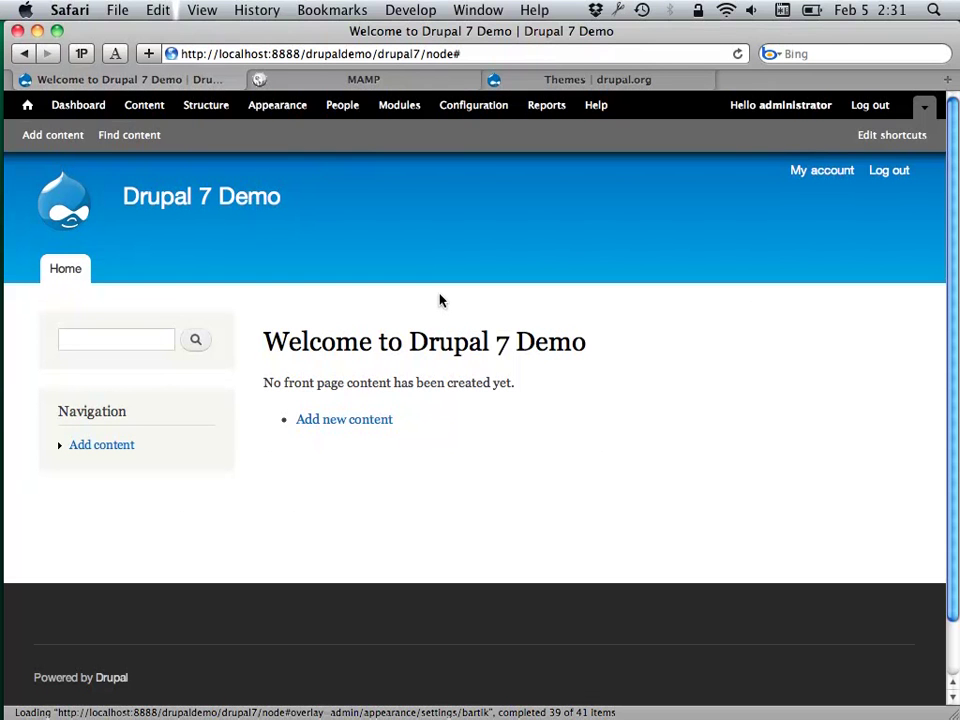
- Close the drupal6 Finder window and expand the drupal7 core themes folder
{"action": "key", "text": "super+Tab"}
{"action": "key", "text": "super+Tab"}
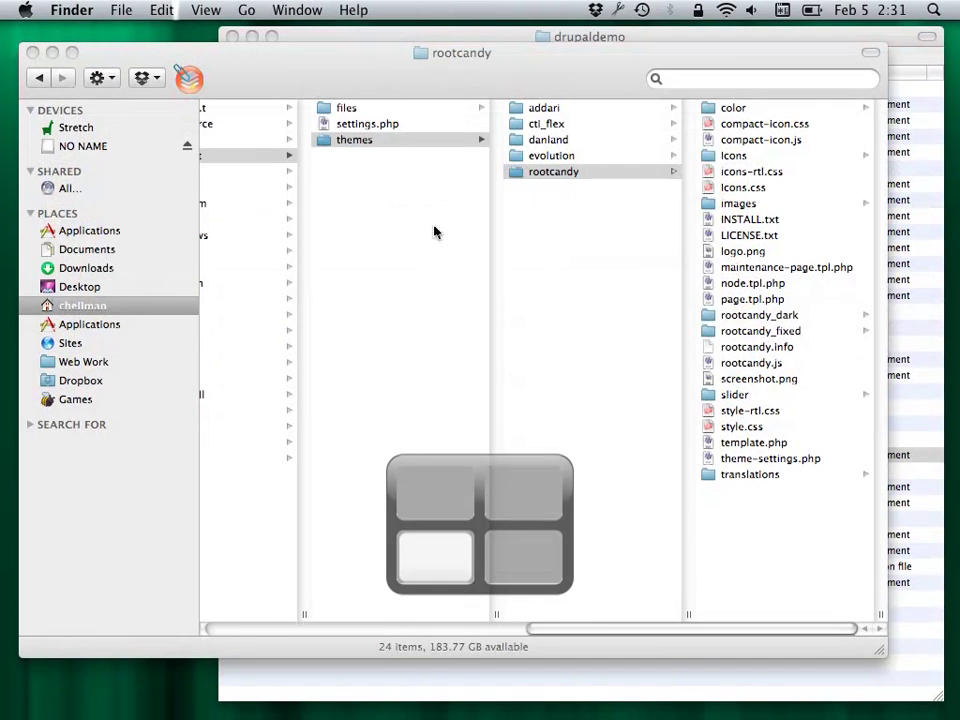
{"action": "key", "text": "Left"}
{"action": "key", "text": "Left"}
{"action": "key", "text": "Left"}
{"action": "key", "text": "Left"}
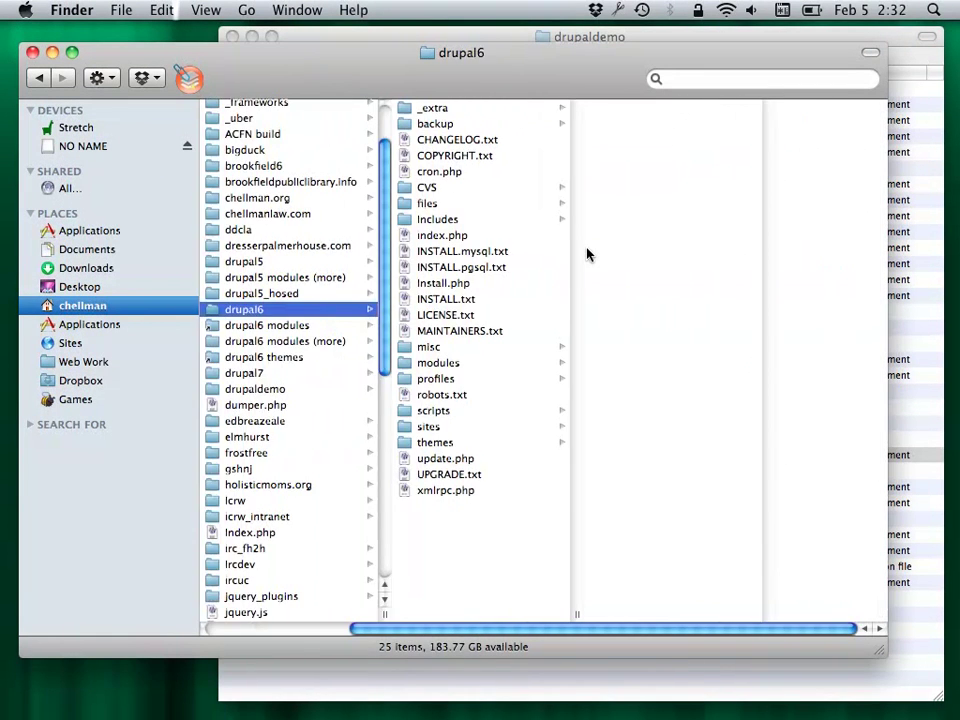
{"action": "key", "text": "super+w"}
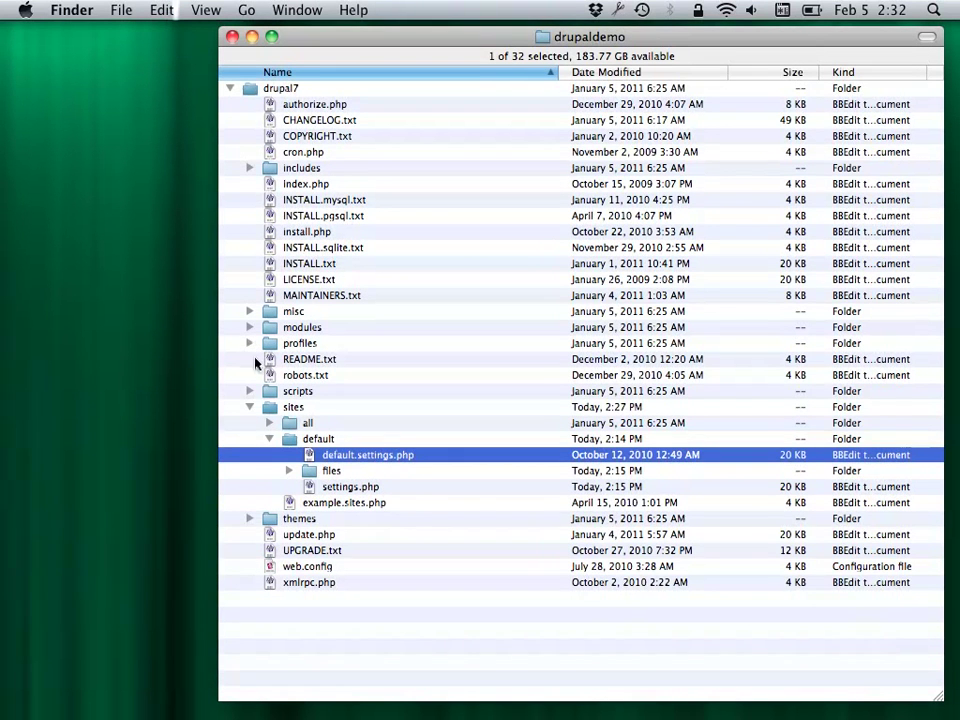
{"action": "left_click", "coordinate": [257, 520]}
{"action": "left_click", "coordinate": [247, 520]}
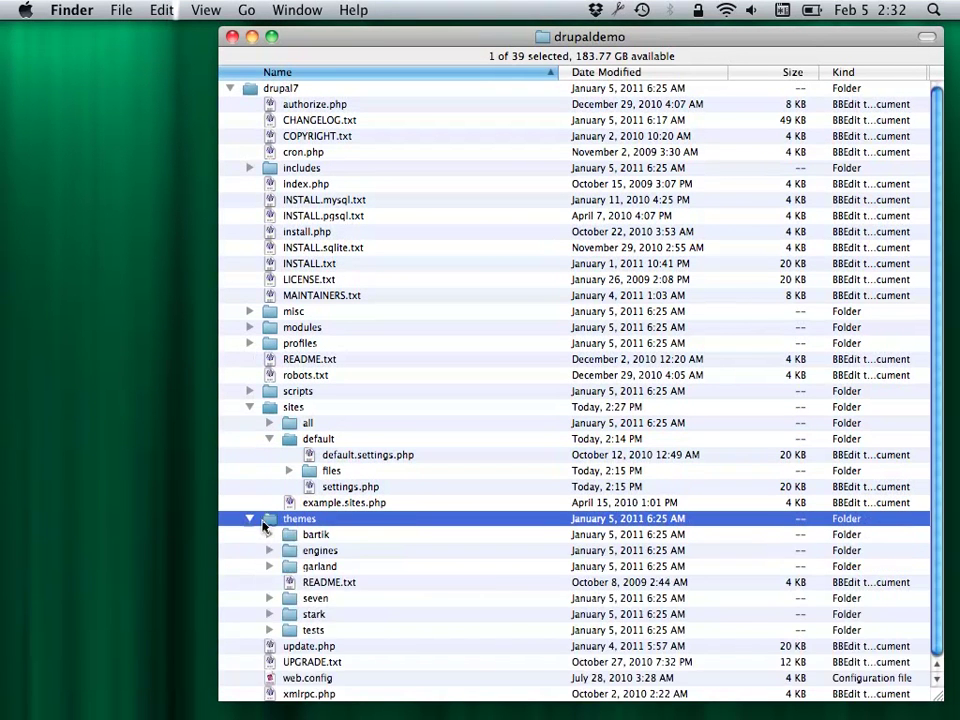
- Expand the bartik theme folder and its images, css, color and templates subfolders
{"action": "left_click", "coordinate": [264, 536]}
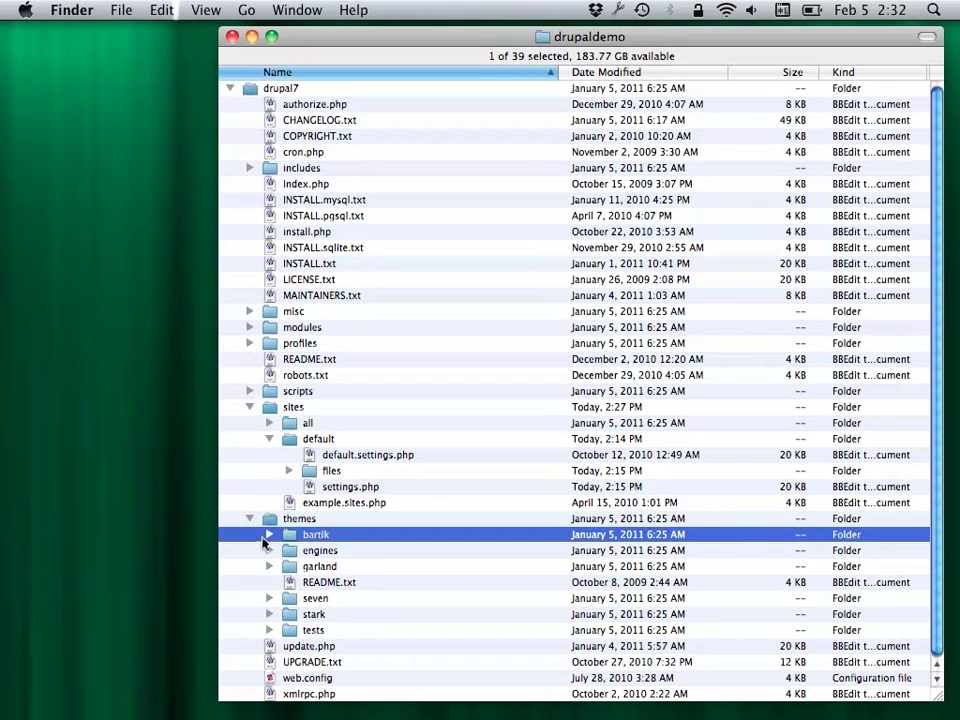
{"action": "left_click", "coordinate": [267, 535]}
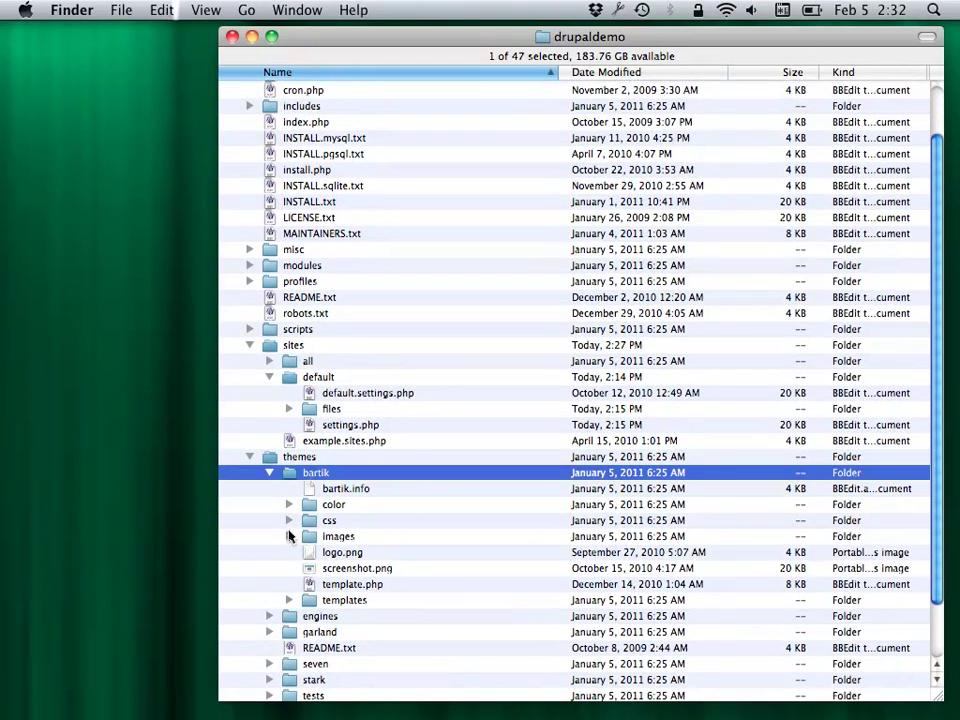
{"action": "left_click", "coordinate": [288, 536]}
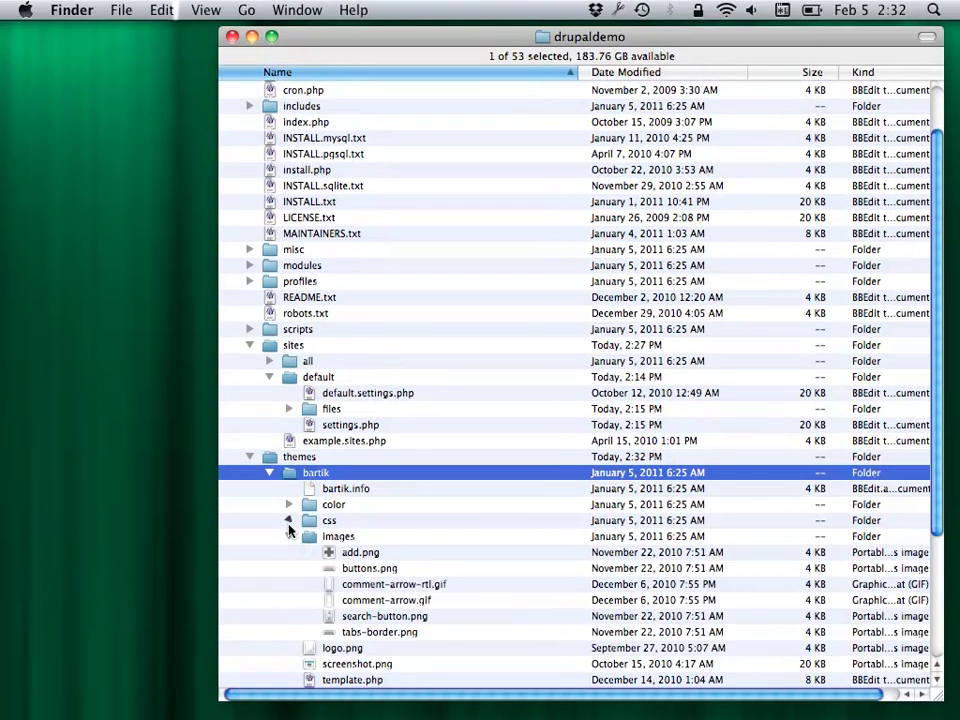
{"action": "left_click", "coordinate": [289, 520]}
{"action": "left_click", "coordinate": [290, 505]}
{"action": "scroll", "coordinate": [295, 505], "scroll_direction": "down", "scroll_amount": 10}
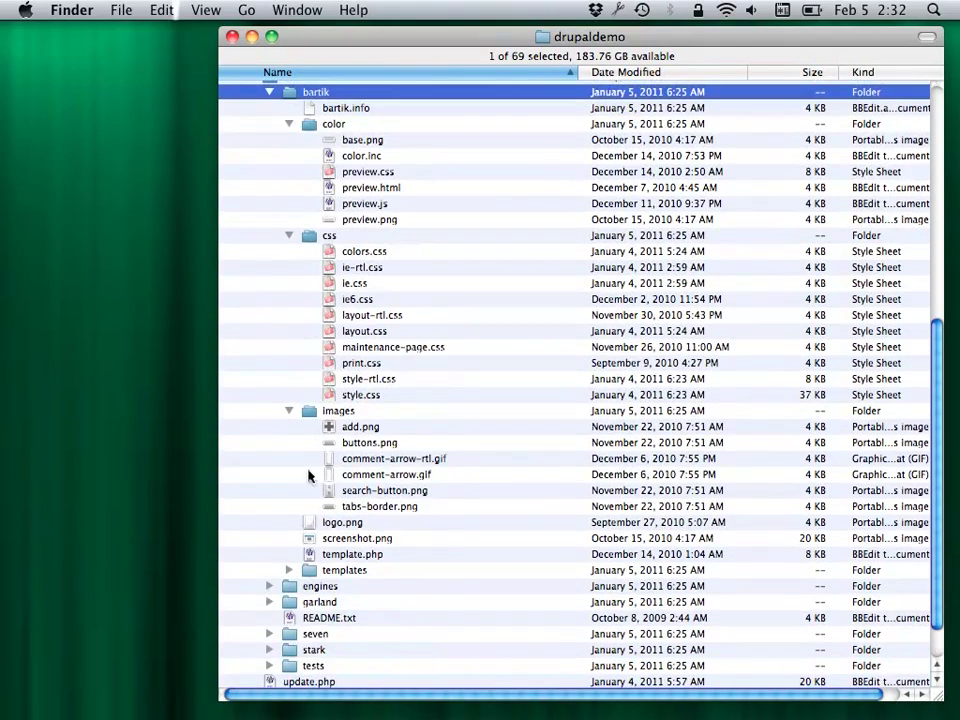
{"action": "left_click", "coordinate": [290, 570]}
{"action": "scroll", "coordinate": [350, 583], "scroll_direction": "down", "scroll_amount": 2}
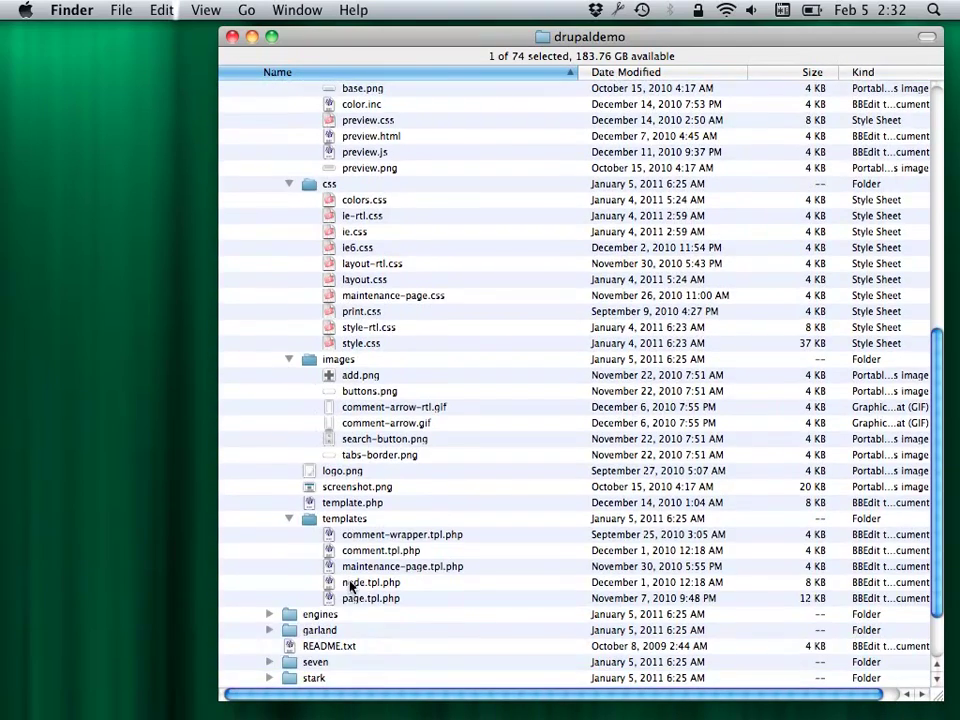
- Collapse bartik and open the sites/default folder in its own window
{"action": "scroll", "coordinate": [360, 530], "scroll_direction": "up", "scroll_amount": 5}
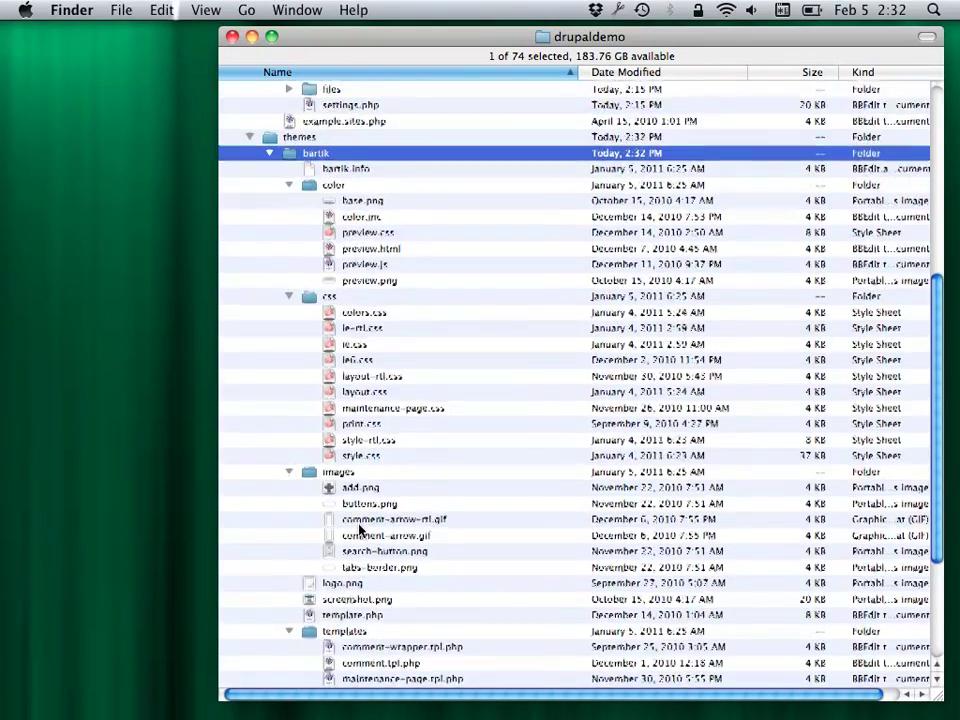
{"action": "scroll", "coordinate": [360, 530], "scroll_direction": "down", "scroll_amount": 3}
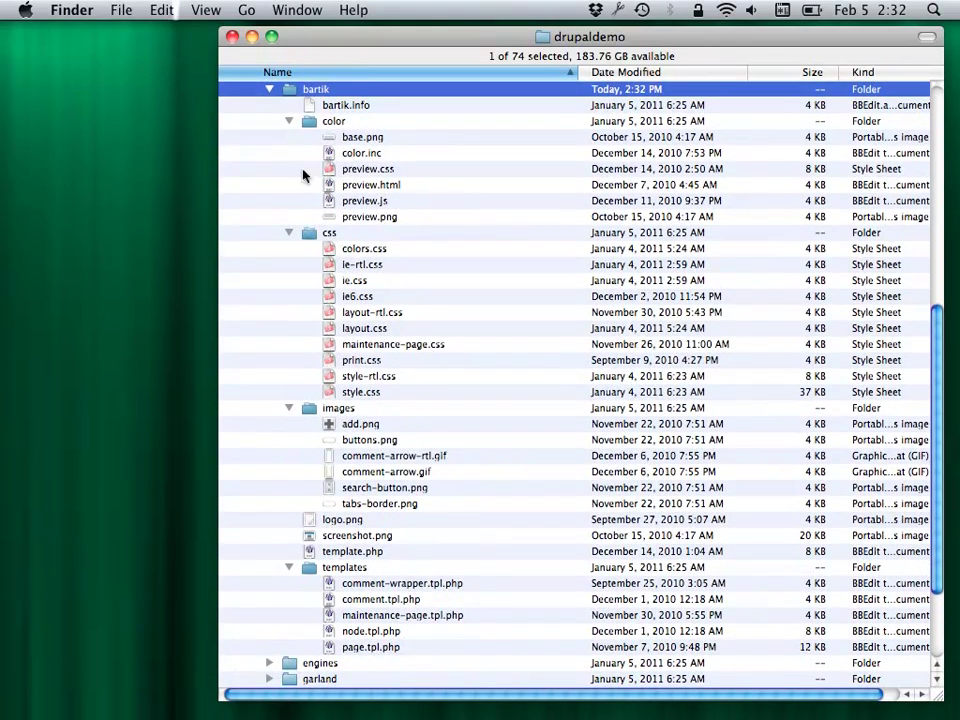
{"action": "left_click", "coordinate": [269, 89]}
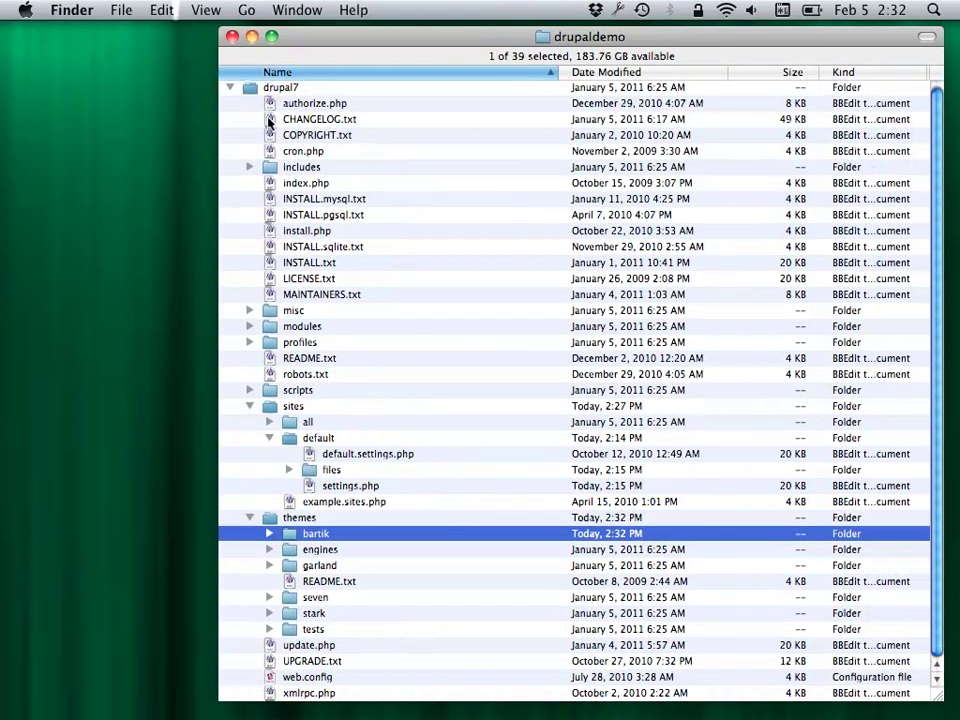
{"action": "left_click_drag", "start_coordinate": [300, 440], "coordinate": [380, 333]}
- Give your own account Read & Write access to the sites/default folder
{"action": "key", "text": "super+i"}
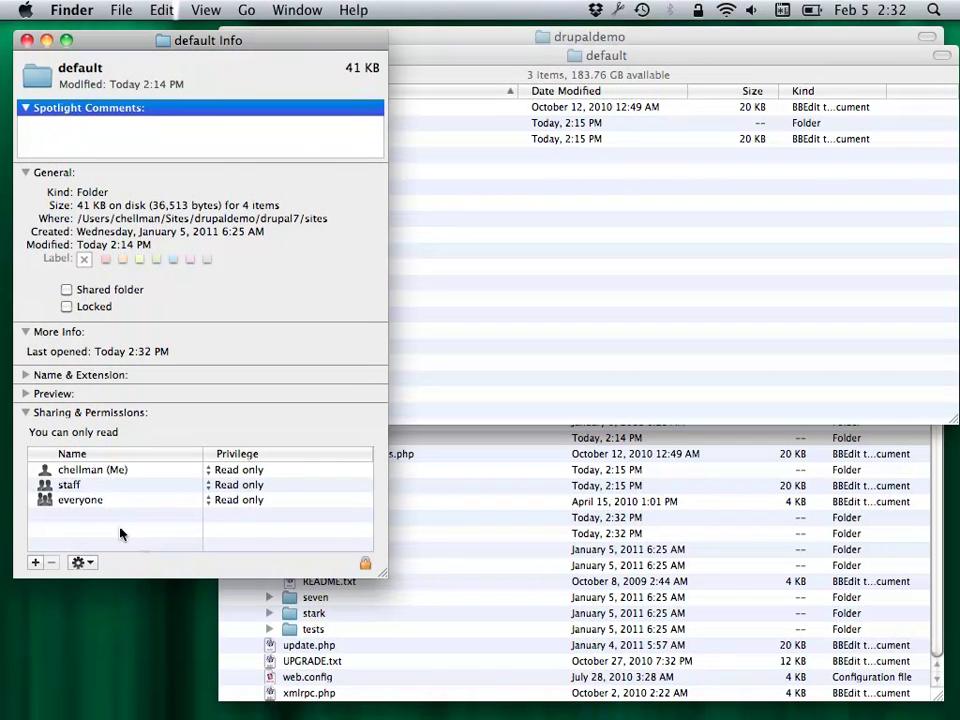
{"action": "left_click", "coordinate": [236, 469]}
{"action": "left_click", "coordinate": [244, 450]}
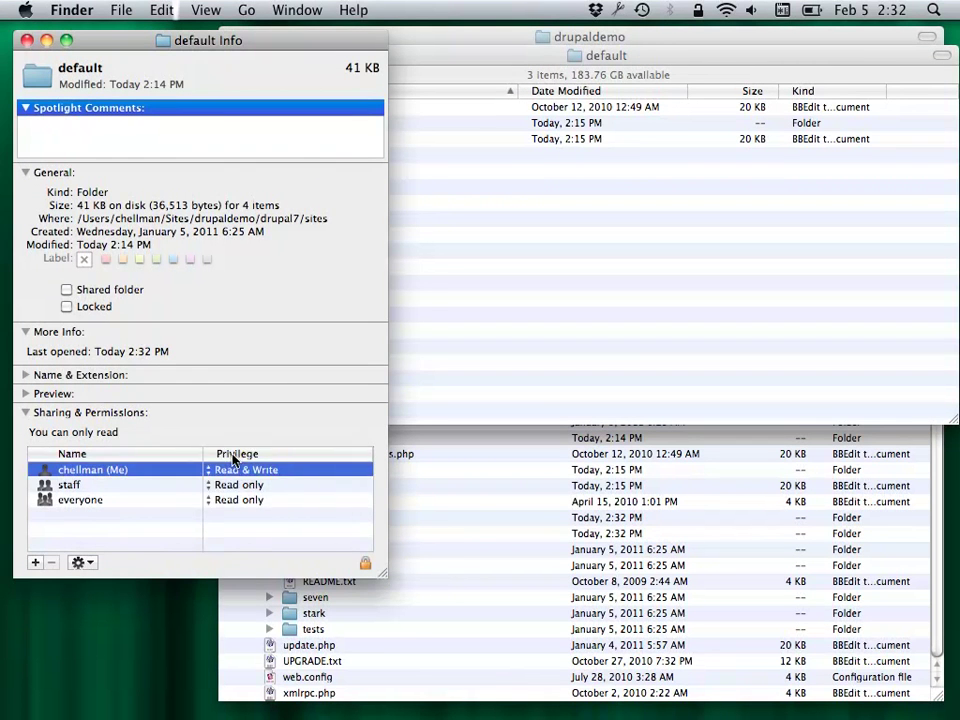
{"action": "key", "text": "super+w"}
- Create a 'themes' folder in sites/default holding a copy of bartik, then return to Safari
{"action": "key", "text": "shift+super+n"}
{"action": "type", "text": "themes"}
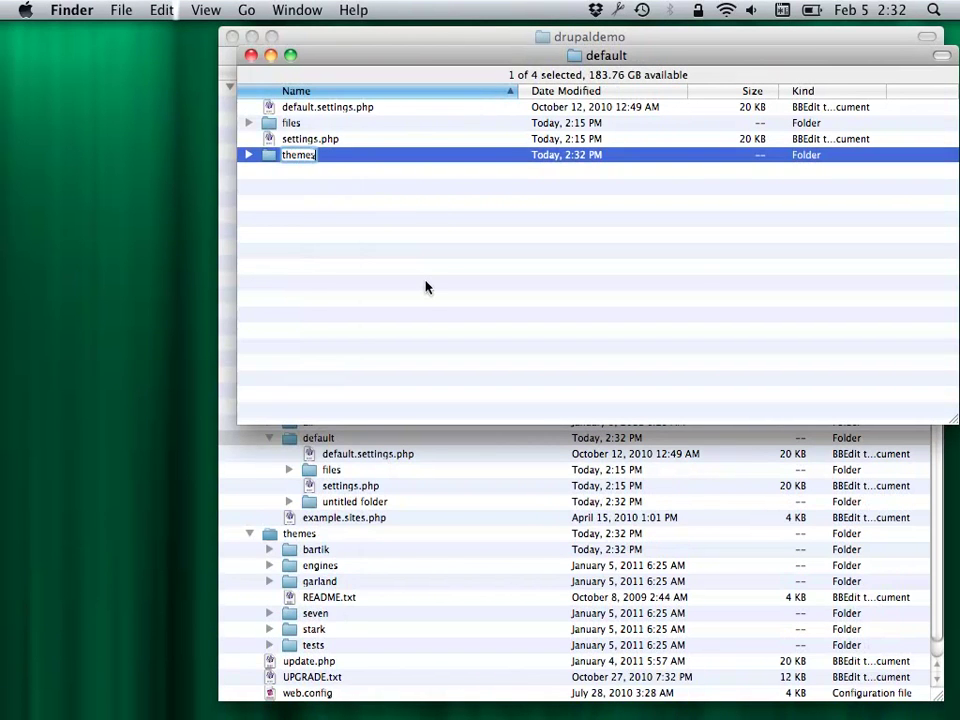
{"action": "key", "text": "Return"}
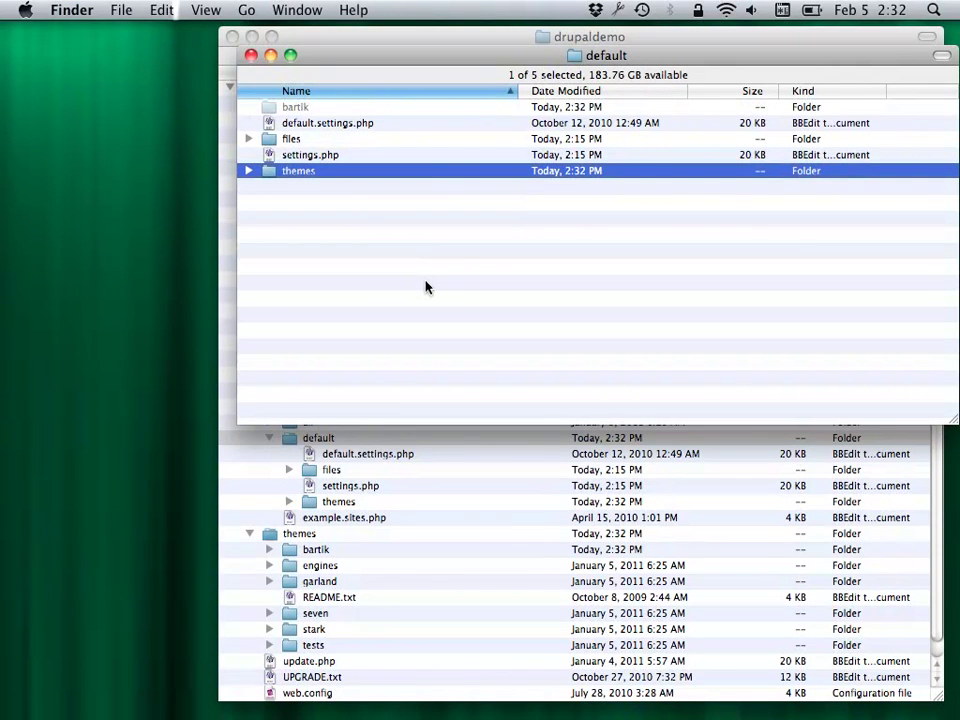
{"action": "left_click", "coordinate": [249, 155]}
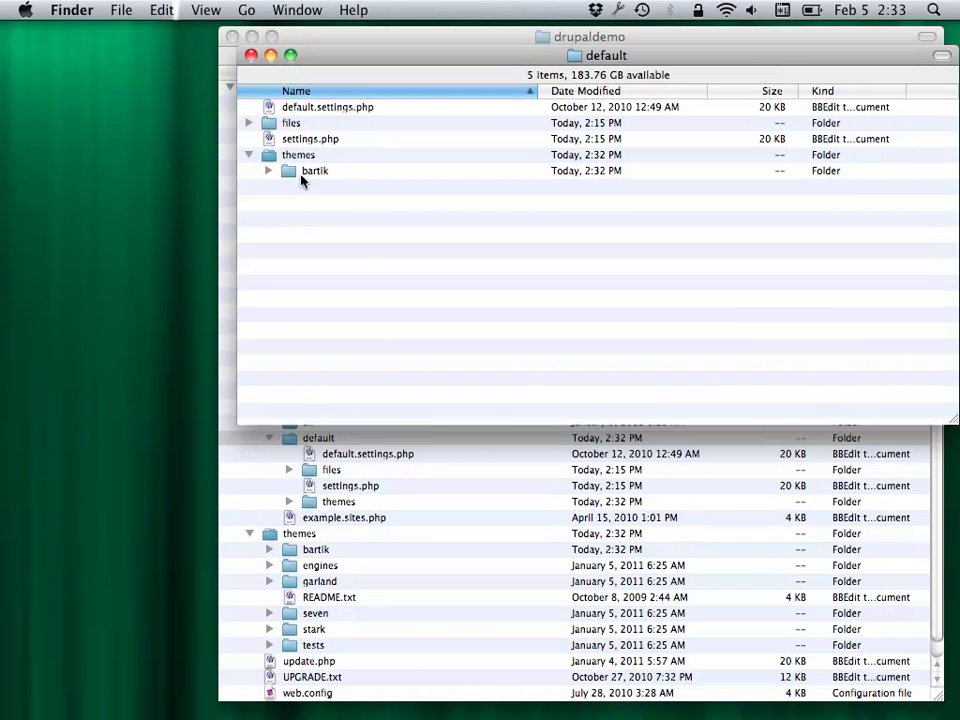
{"action": "key", "text": "super+Tab"}
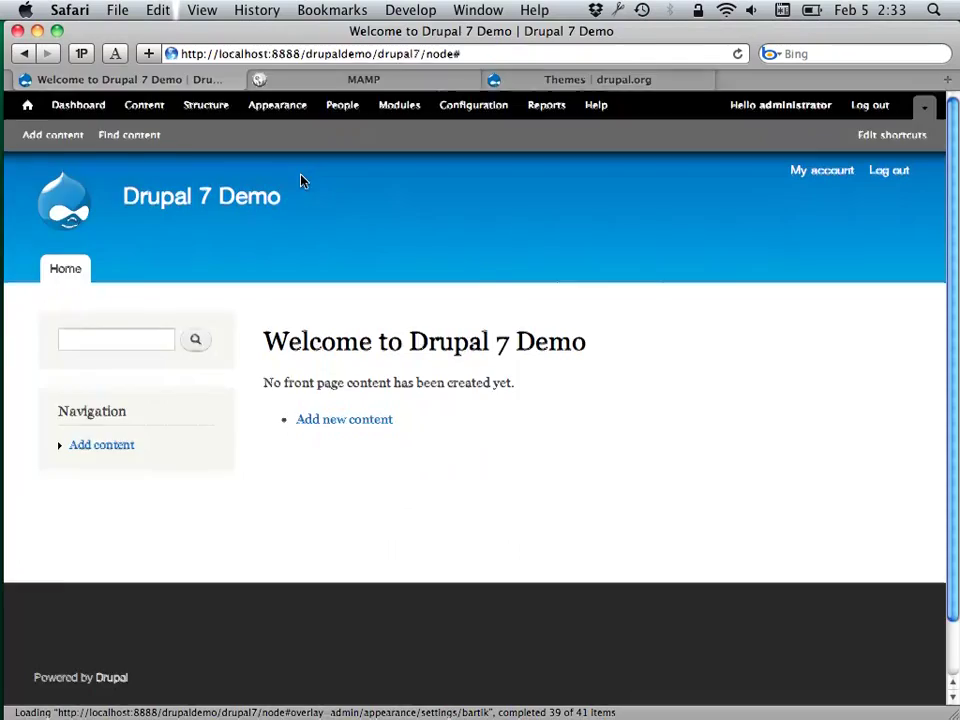
- Switch tabs and scroll through the drupal.org Themes listing
{"action": "key", "text": "ctrl+Tab"}
{"action": "key", "text": "ctrl+Tab"}
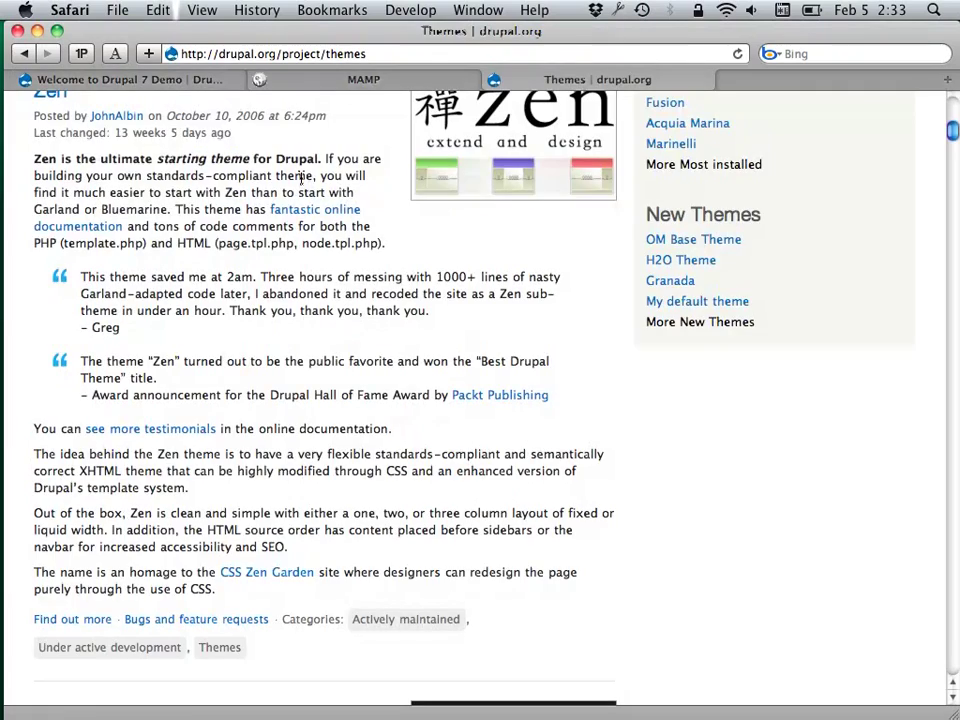
{"action": "scroll", "coordinate": [314, 237], "scroll_direction": "up", "scroll_amount": 1}
{"action": "scroll", "coordinate": [314, 237], "scroll_direction": "down", "scroll_amount": 10}
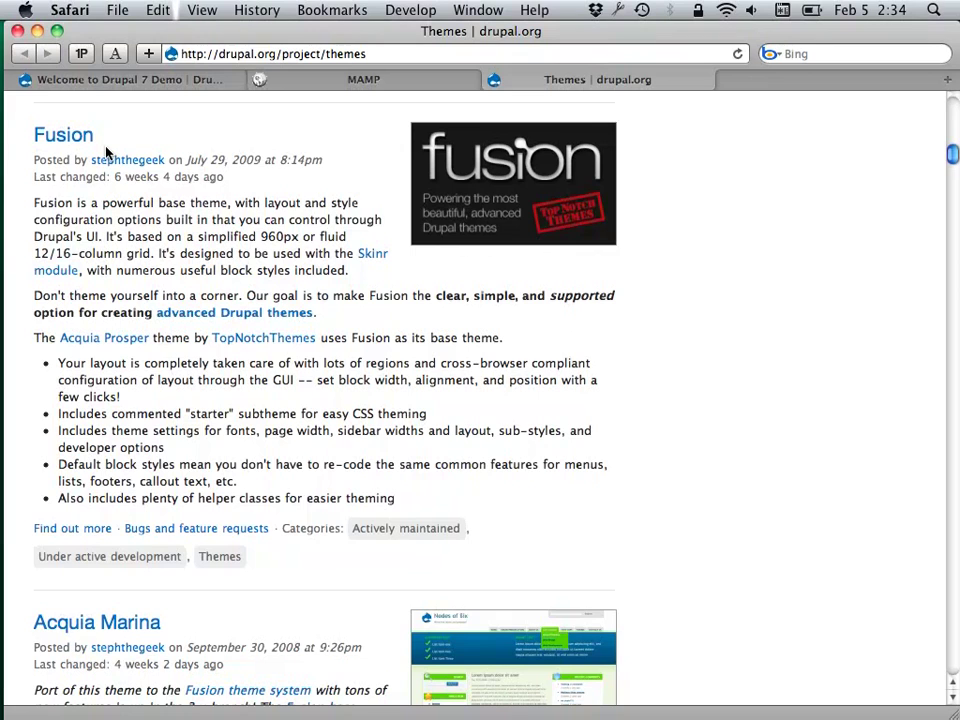
{"action": "scroll", "coordinate": [108, 152], "scroll_direction": "up", "scroll_amount": 10}
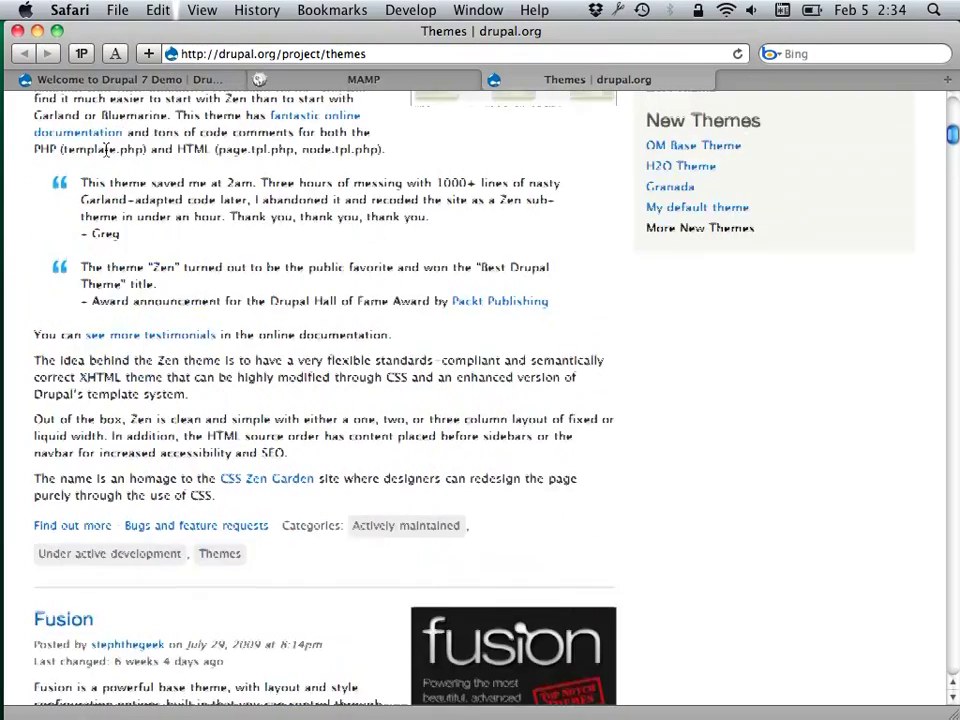
{"action": "scroll", "coordinate": [106, 149], "scroll_direction": "up", "scroll_amount": 1}
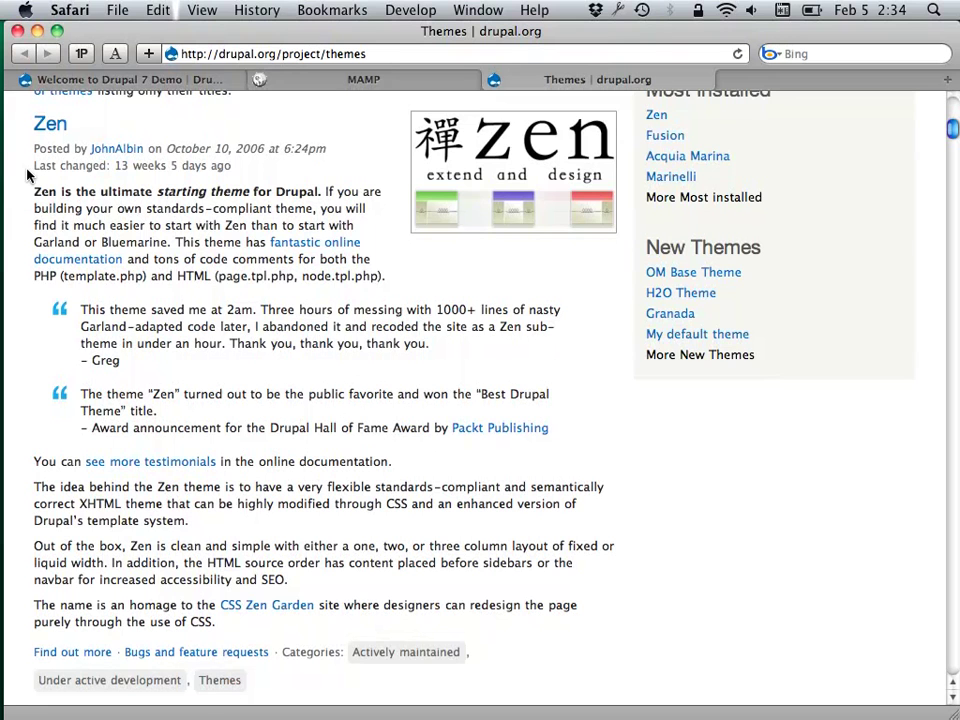
{"action": "scroll", "coordinate": [27, 175], "scroll_direction": "down", "scroll_amount": 10}
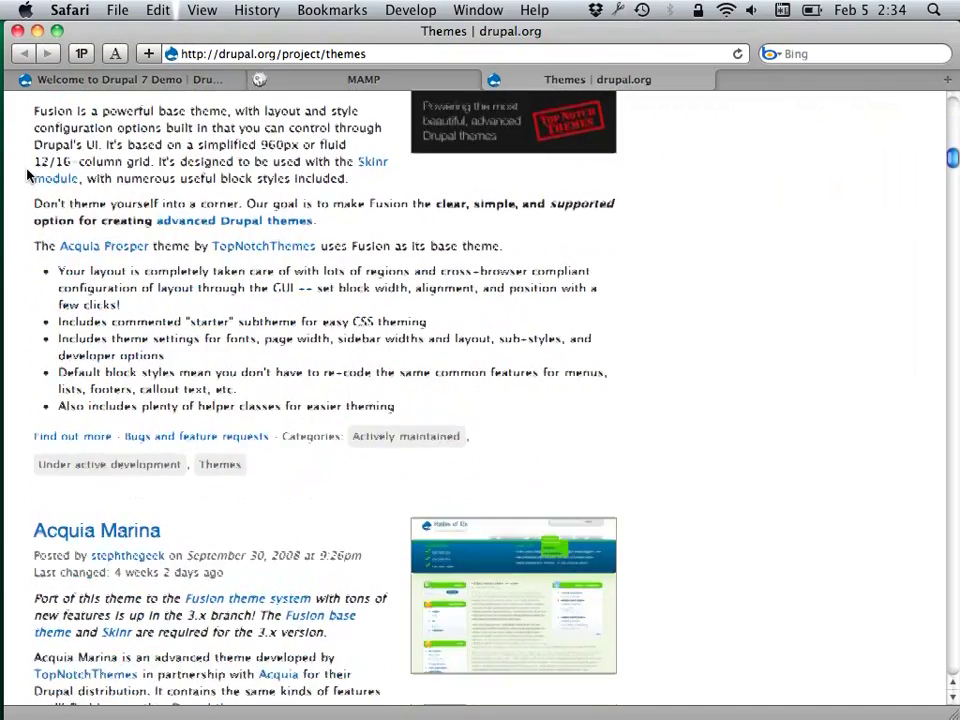
{"action": "scroll", "coordinate": [27, 175], "scroll_direction": "up", "scroll_amount": 2}
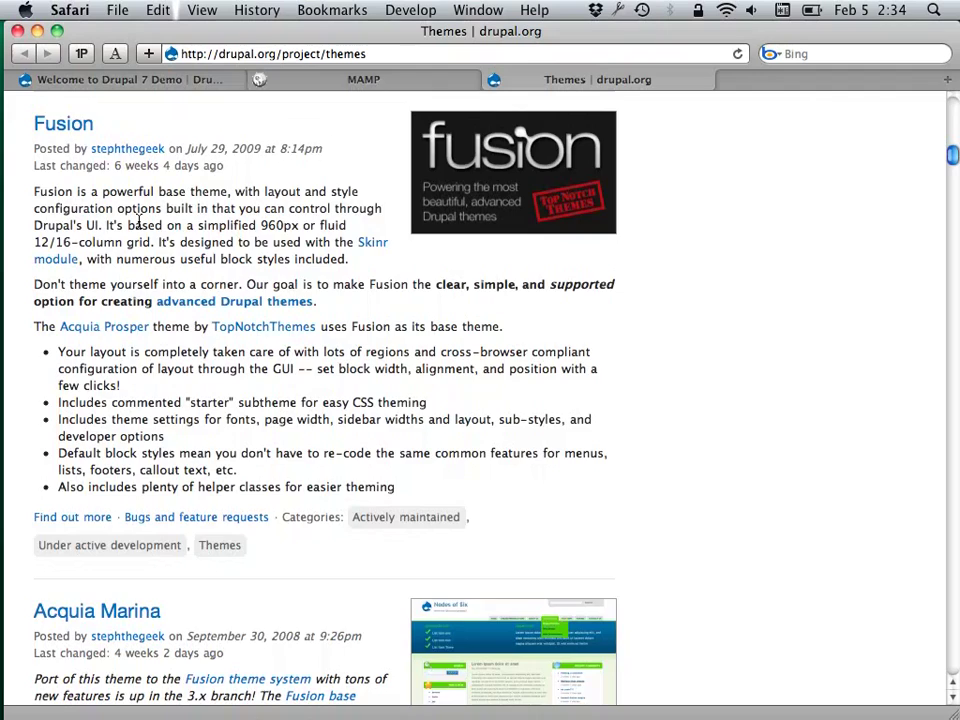
{"action": "scroll", "coordinate": [137, 224], "scroll_direction": "up", "scroll_amount": 2}
{"action": "scroll", "coordinate": [139, 223], "scroll_direction": "up", "scroll_amount": 5}
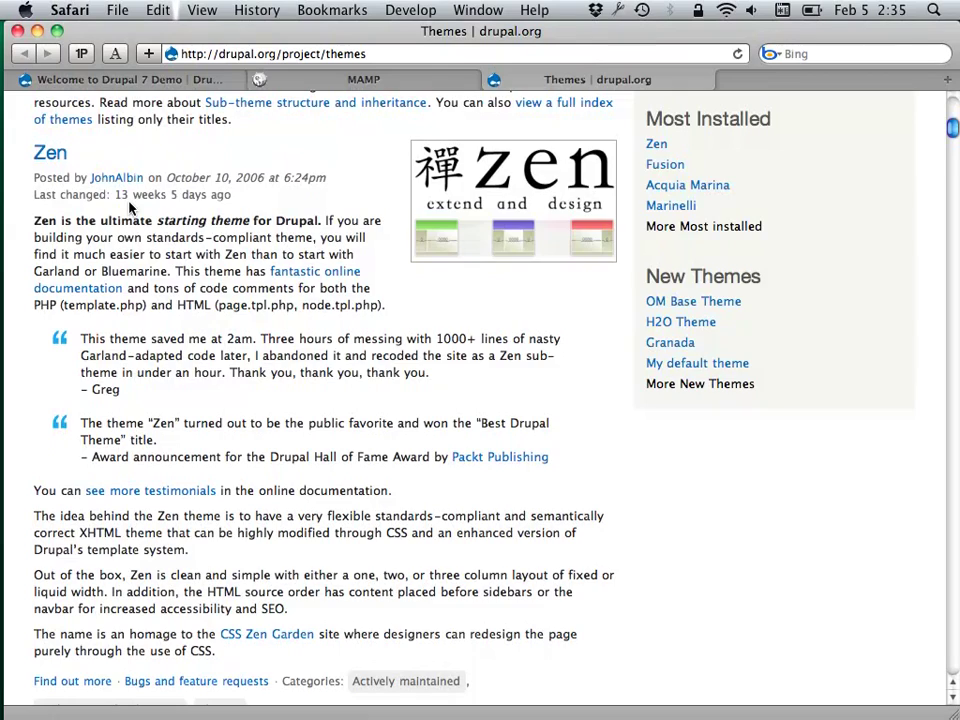
{"action": "scroll", "coordinate": [128, 207], "scroll_direction": "down", "scroll_amount": 10}
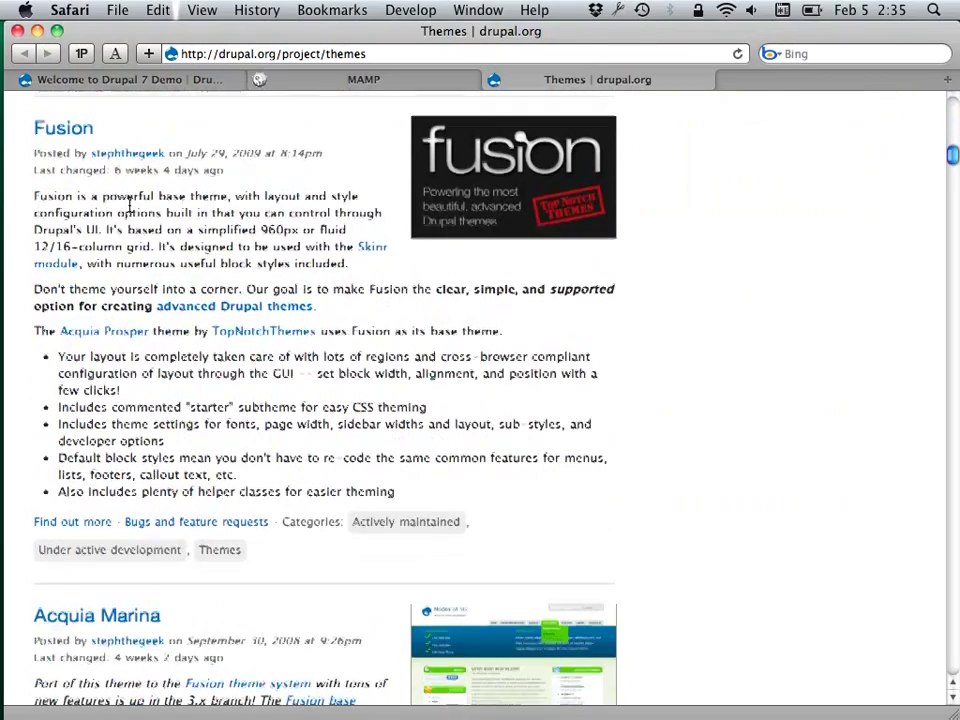
{"action": "scroll", "coordinate": [128, 207], "scroll_direction": "up", "scroll_amount": 8}
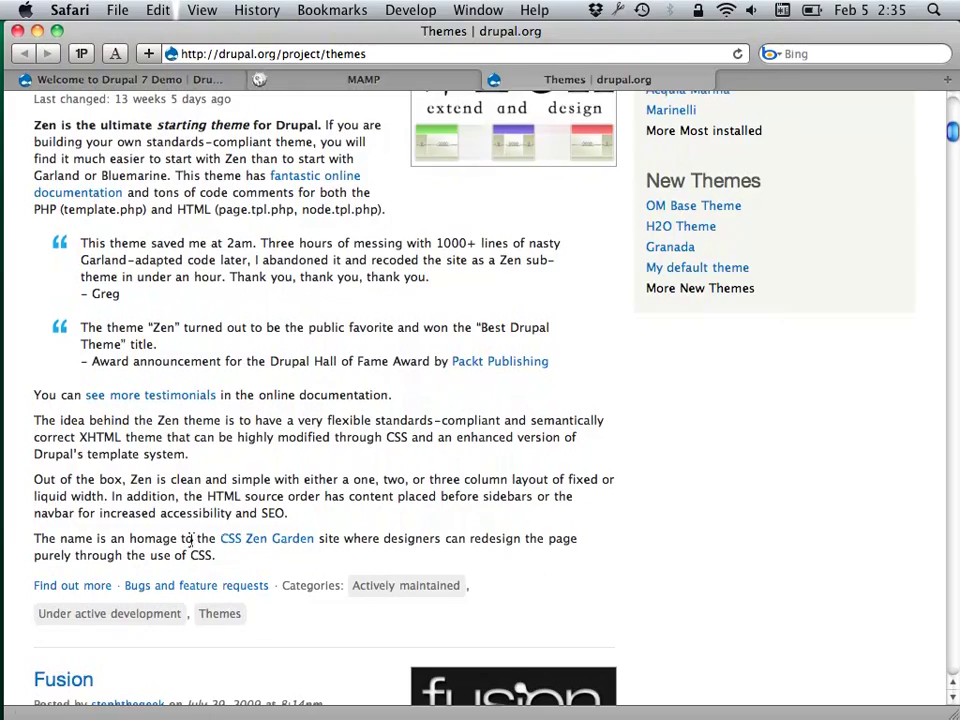
{"action": "scroll", "coordinate": [152, 520], "scroll_direction": "down", "scroll_amount": 8}
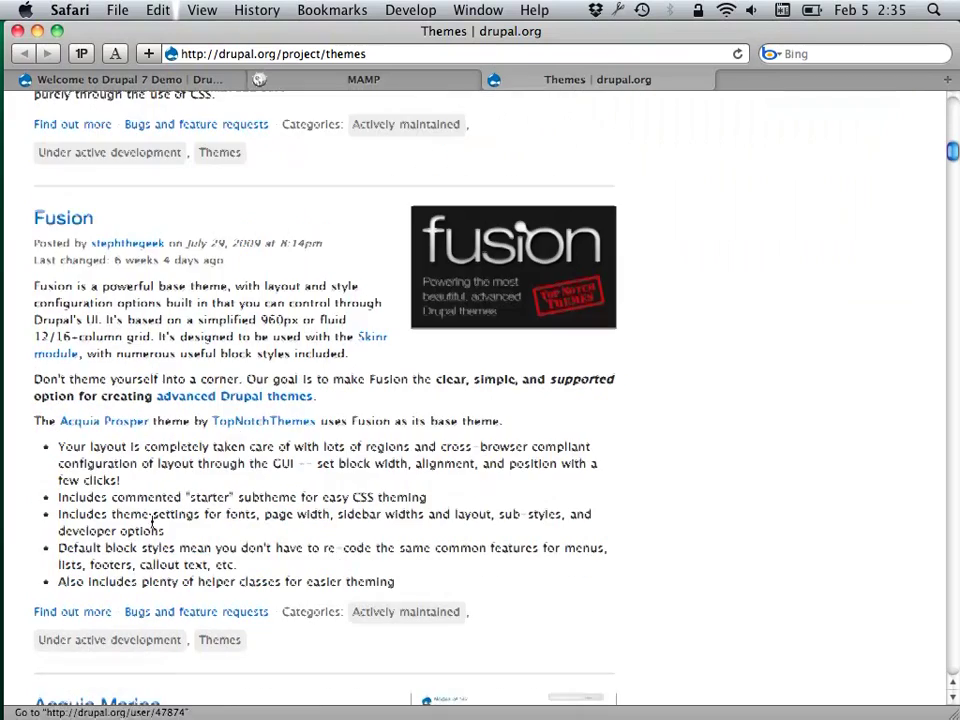
- Open Fusion's project page in a background tab, then go to Zen's project page
{"action": "left_click", "coordinate": [66, 222], "text": "super"}
{"action": "scroll", "coordinate": [251, 203], "scroll_direction": "up", "scroll_amount": 15}
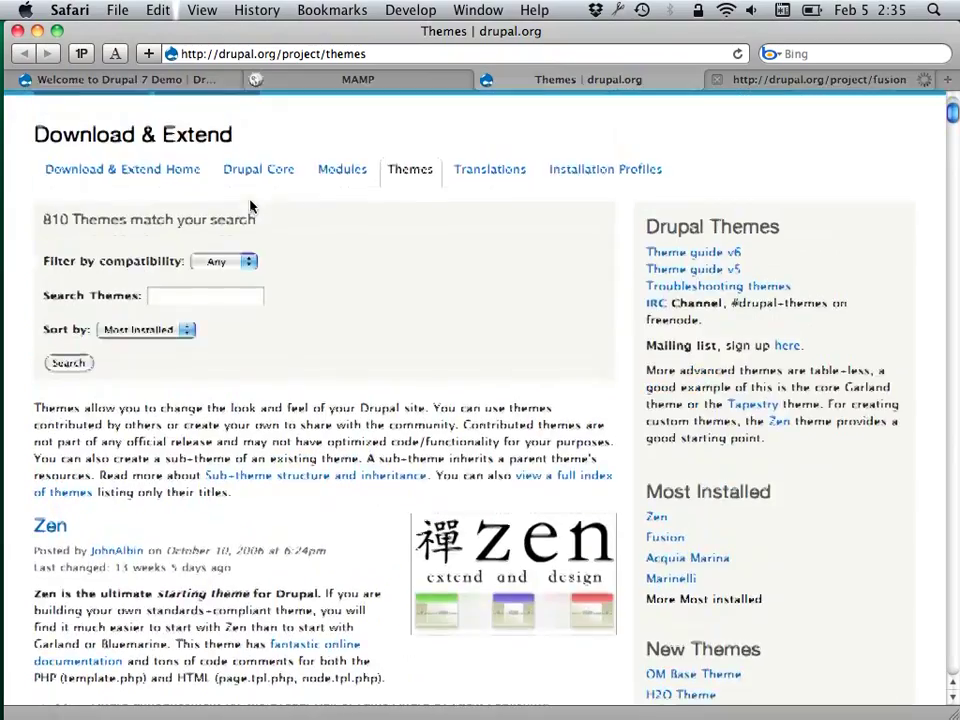
{"action": "scroll", "coordinate": [150, 210], "scroll_direction": "down", "scroll_amount": 6}
{"action": "left_click", "coordinate": [48, 215]}
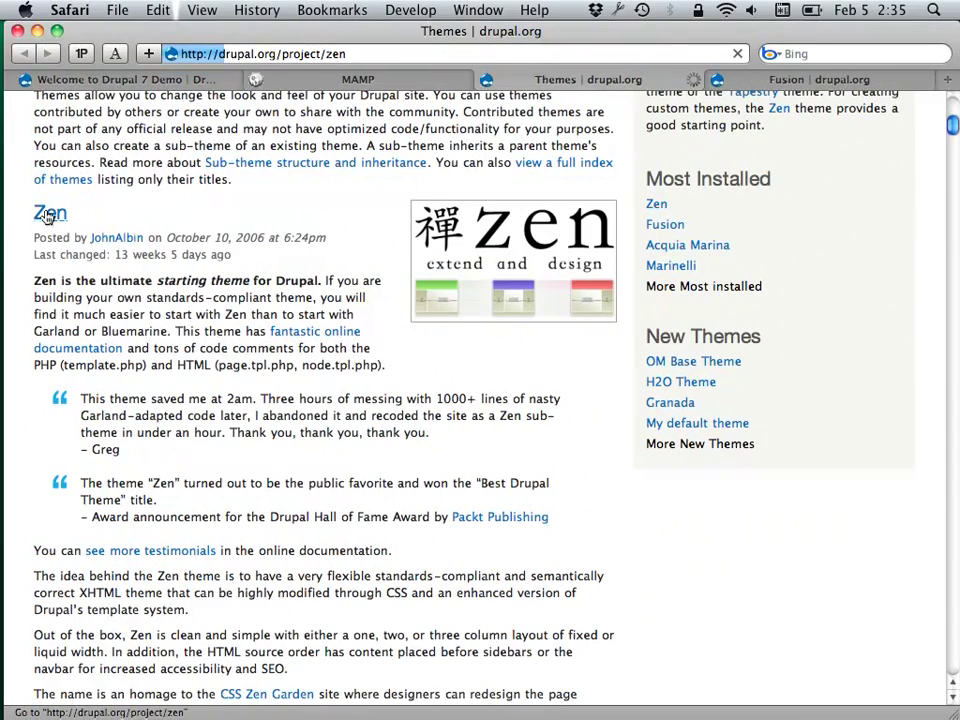
- Download fusion-7.x-1.x-dev.zip from the Fusion project page
{"action": "left_click", "coordinate": [708, 78]}
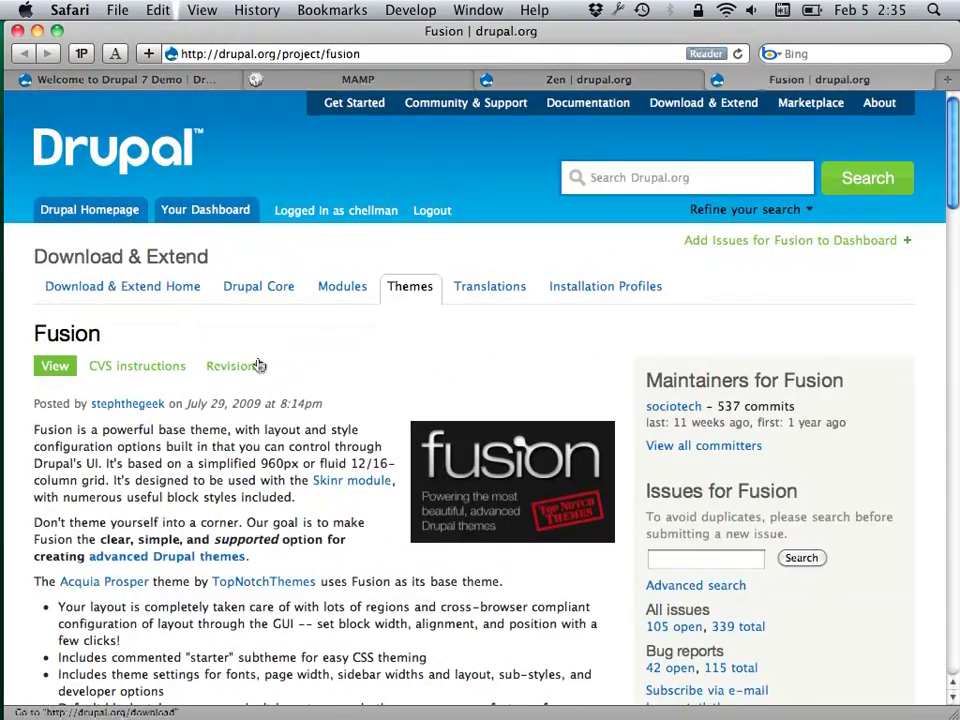
{"action": "scroll", "coordinate": [253, 365], "scroll_direction": "down", "scroll_amount": 20}
{"action": "scroll", "coordinate": [253, 366], "scroll_direction": "down", "scroll_amount": 20}
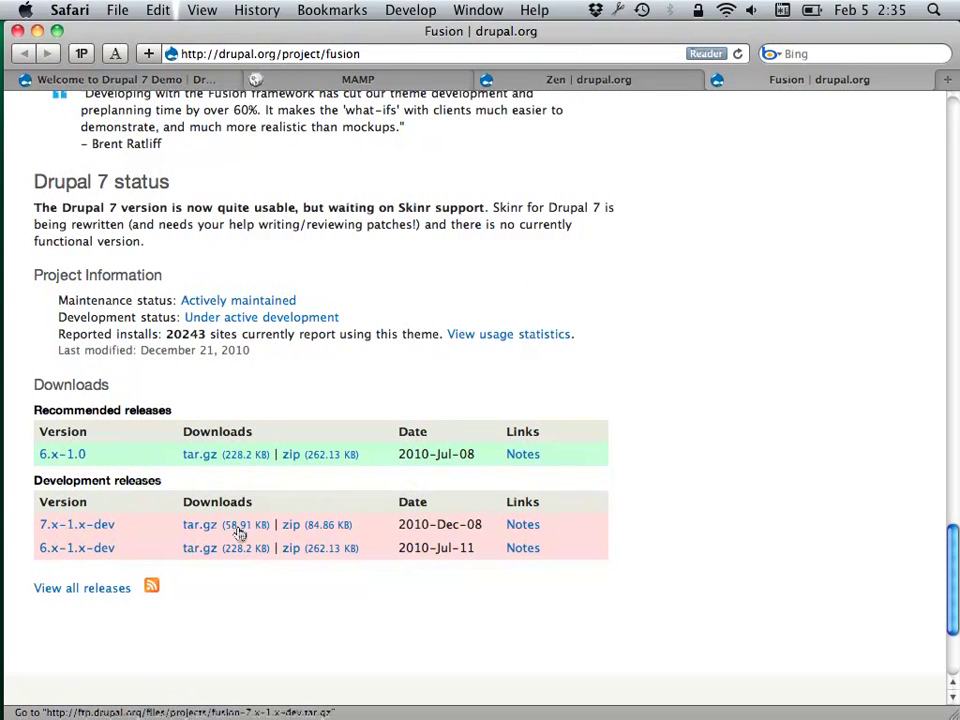
{"action": "left_click", "coordinate": [305, 528]}
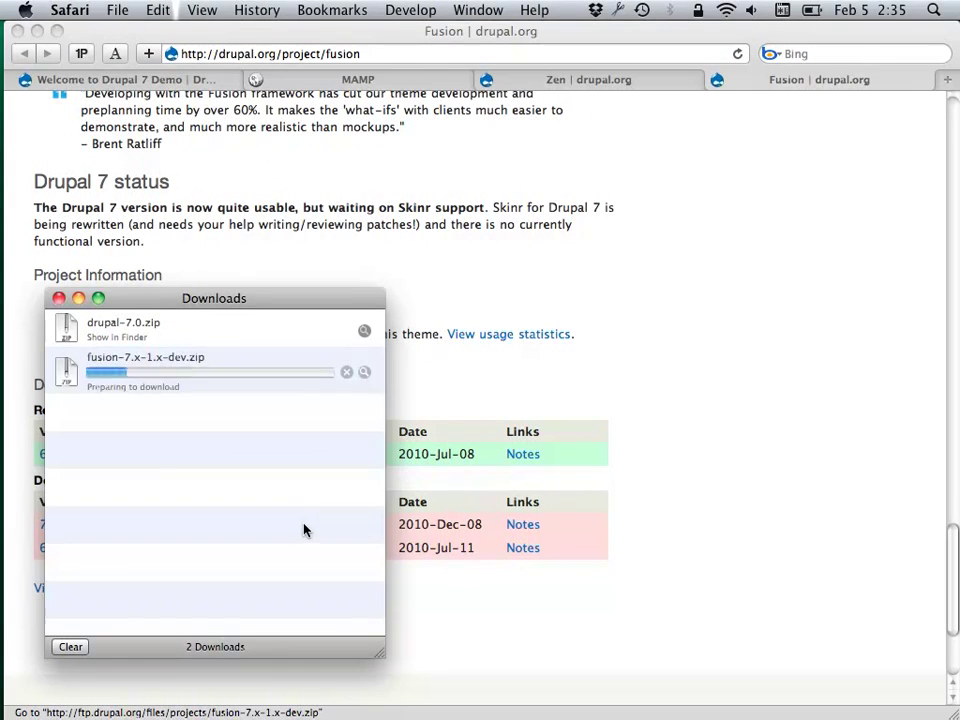
{"action": "left_click", "coordinate": [371, 279]}
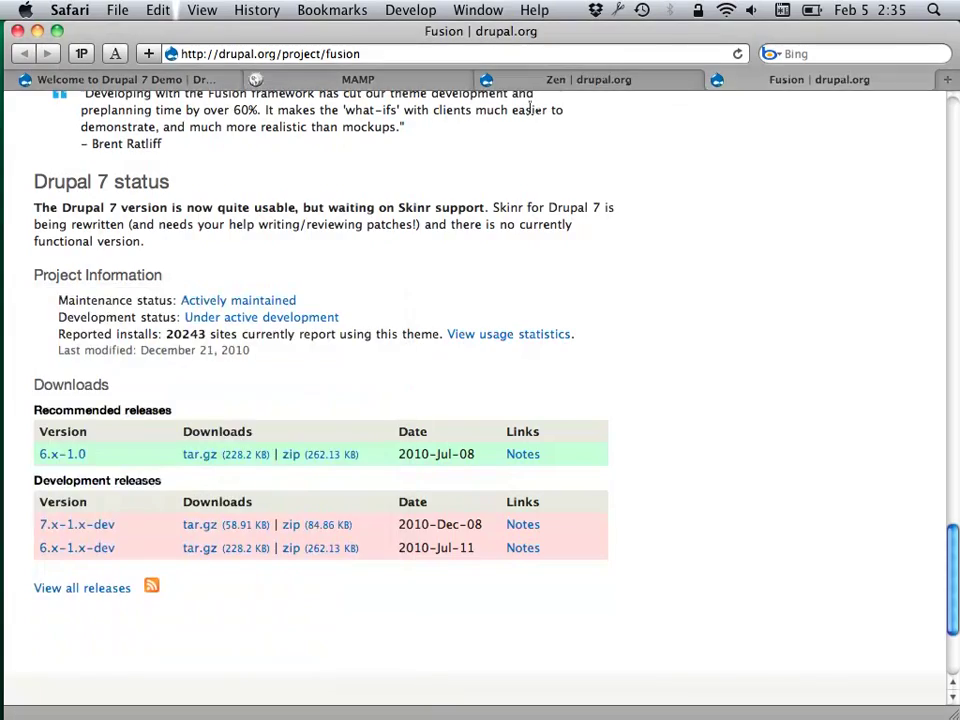
- Download zen-7.x-3.x-dev.zip and show it in the Downloads folder
{"action": "left_click", "coordinate": [588, 79]}
{"action": "scroll", "coordinate": [322, 280], "scroll_direction": "down", "scroll_amount": 10}
{"action": "scroll", "coordinate": [323, 280], "scroll_direction": "down", "scroll_amount": 3}
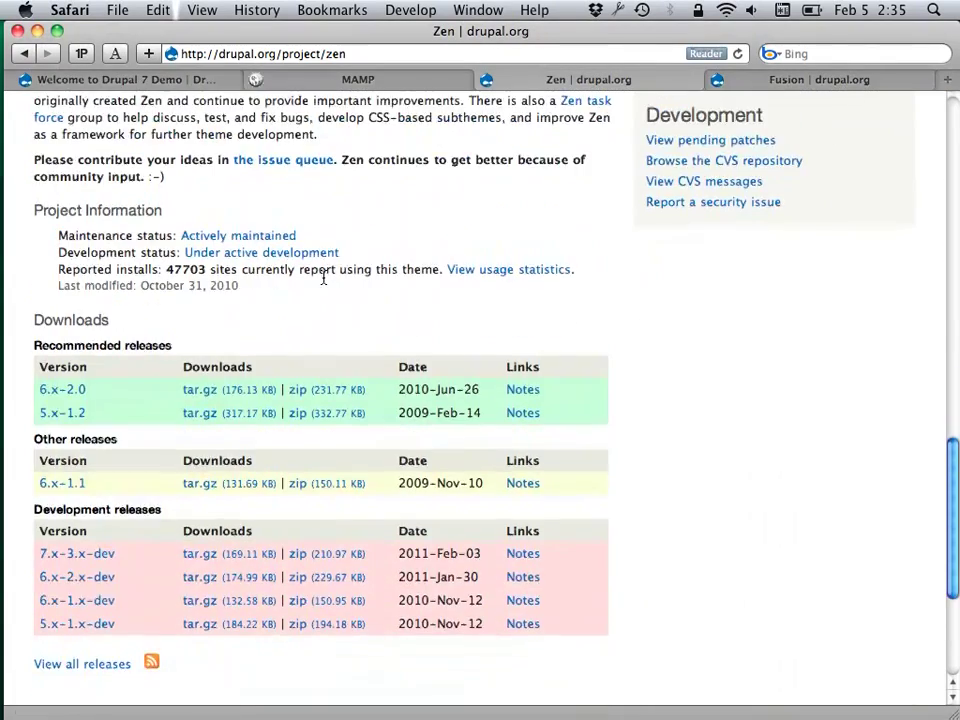
{"action": "left_click", "coordinate": [342, 470]}
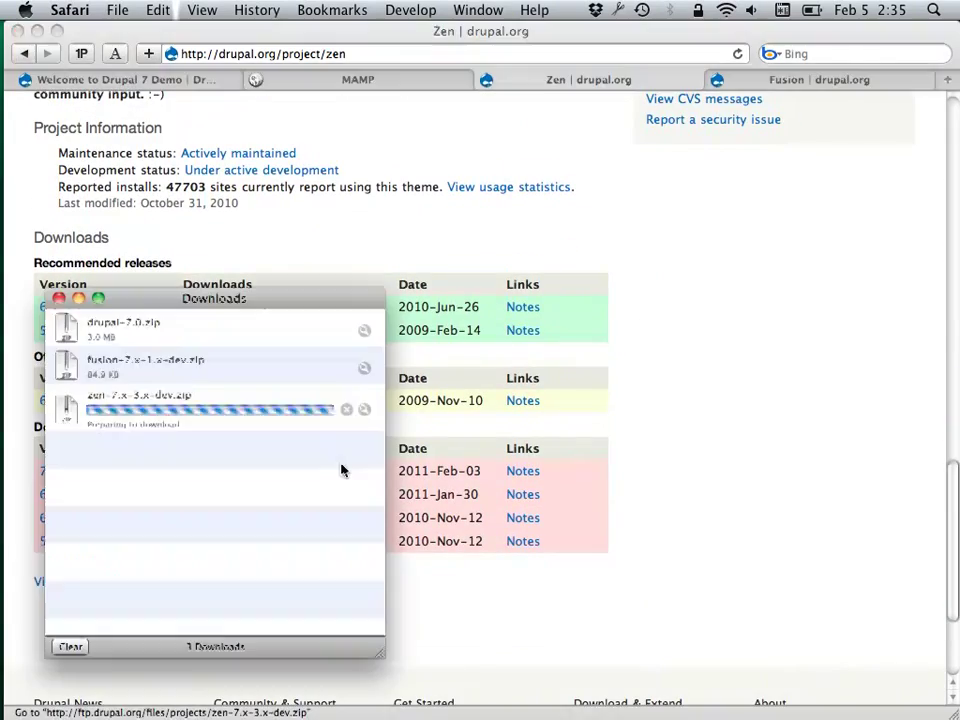
{"action": "left_click", "coordinate": [364, 405]}
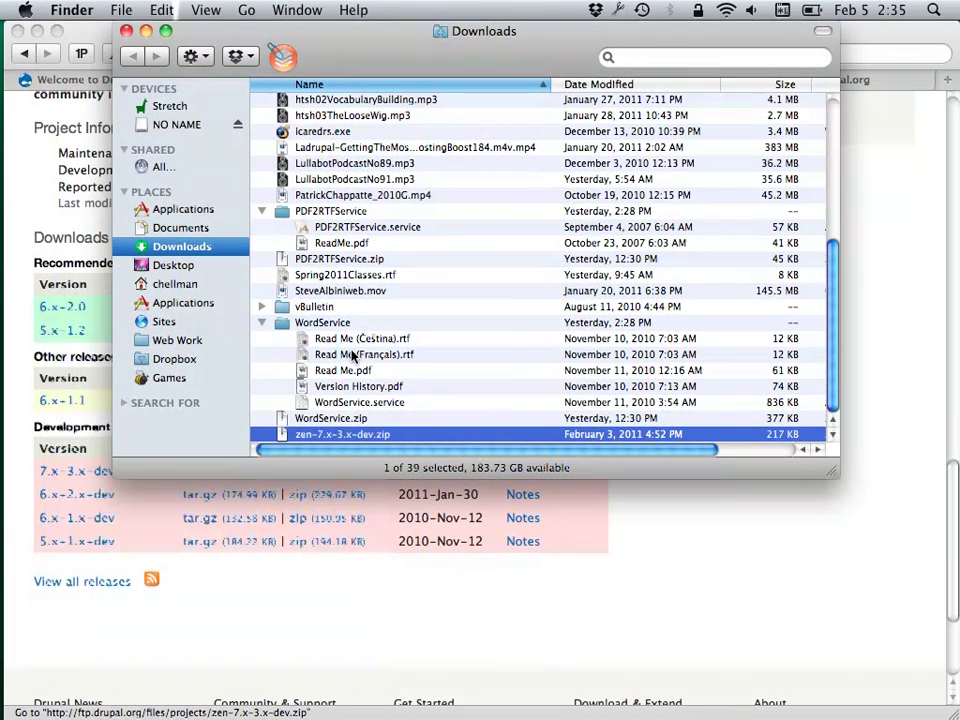
- Unzip the zen-7.x-3.x-dev and fusion-7.x-1.x-dev downloads
{"action": "key", "text": "super+o"}
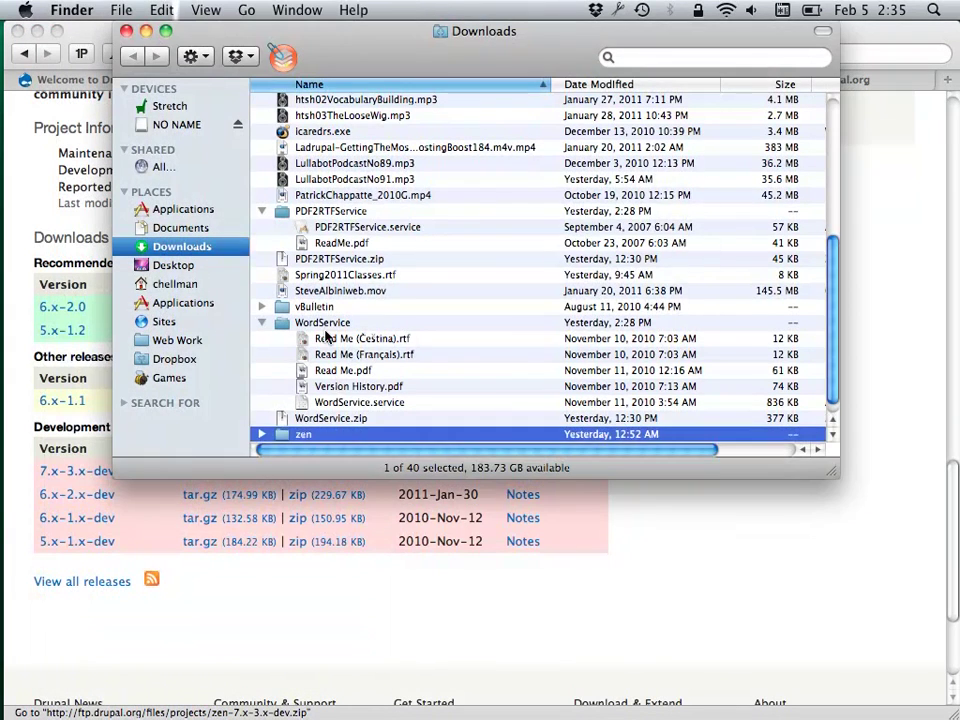
{"action": "scroll", "coordinate": [300, 250], "scroll_direction": "up", "scroll_amount": 4}
{"action": "scroll", "coordinate": [293, 198], "scroll_direction": "up", "scroll_amount": 3}
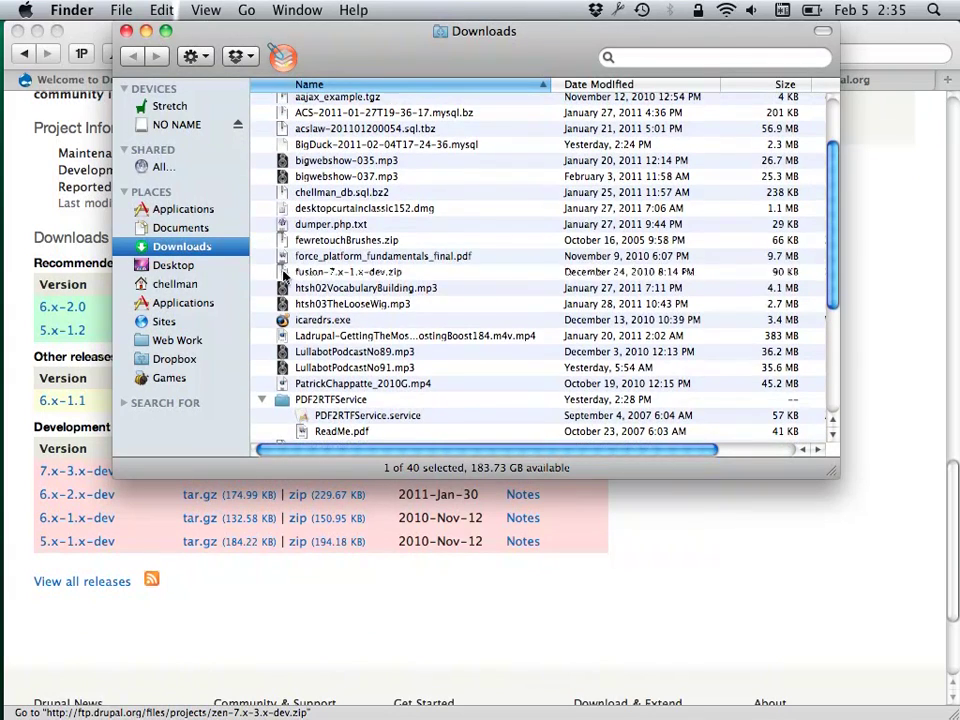
{"action": "left_click", "coordinate": [285, 273]}
{"action": "key", "text": "super+Down"}
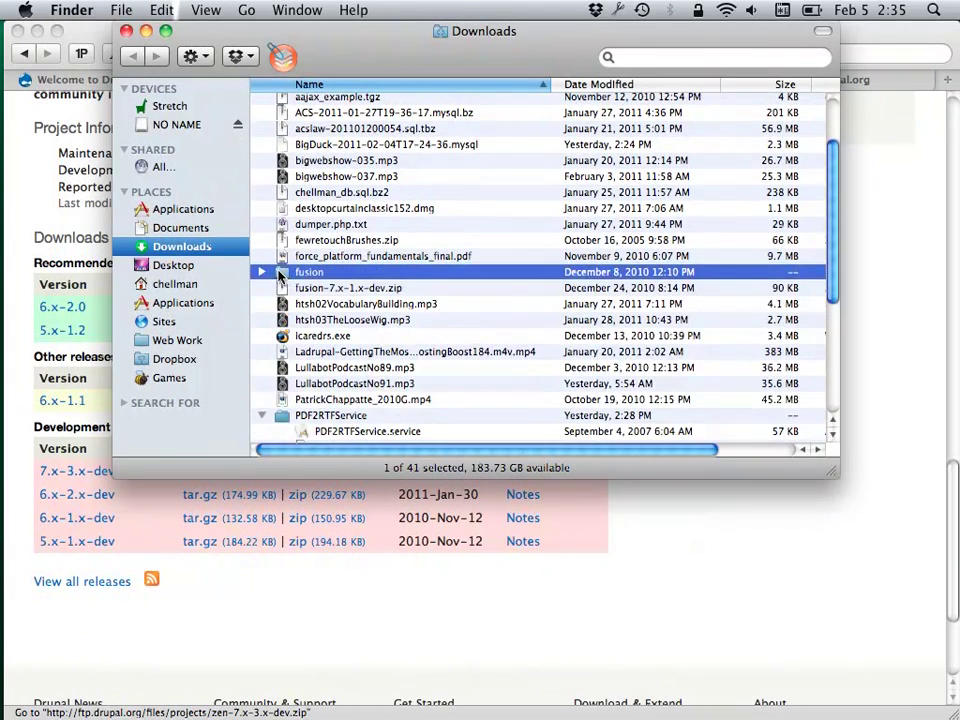
{"action": "scroll", "coordinate": [285, 276], "scroll_direction": "down", "scroll_amount": 5}
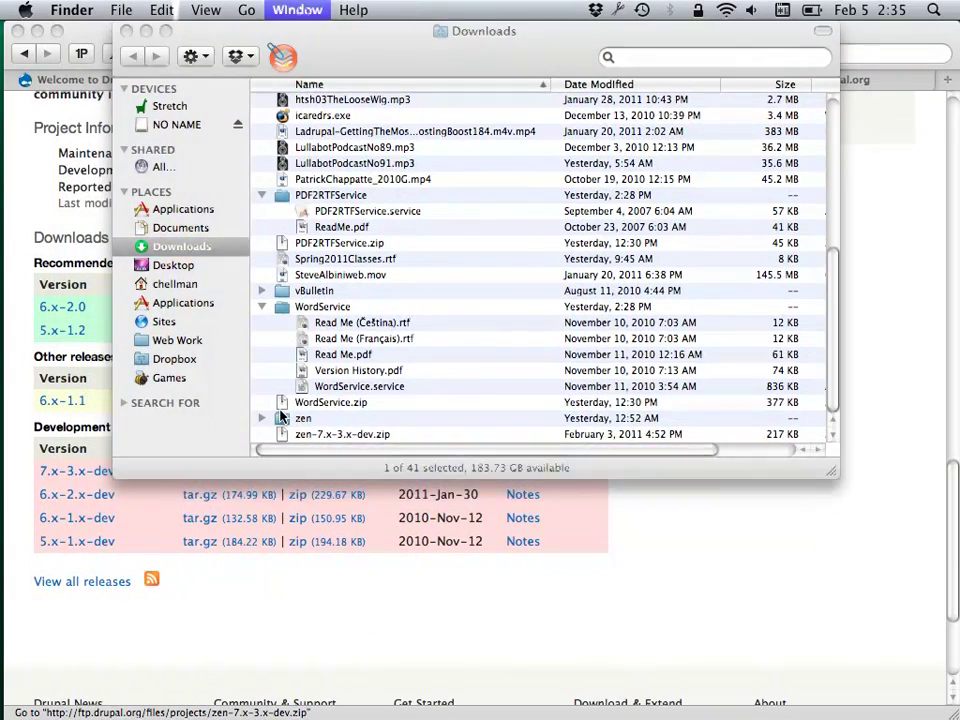
- Open a second Finder window on Sites/drupaldemo/drupal7 and move it down and right
{"action": "key", "text": "super+n"}
{"action": "key", "text": "s"}
{"action": "key", "text": "Right"}
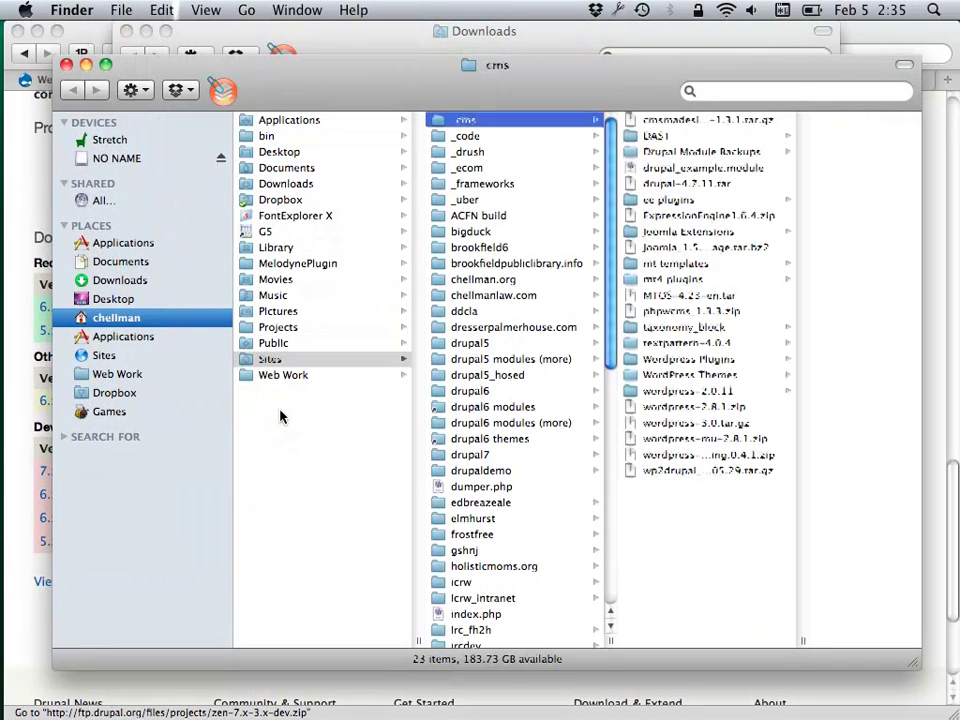
{"action": "type", "text": "stdru"}
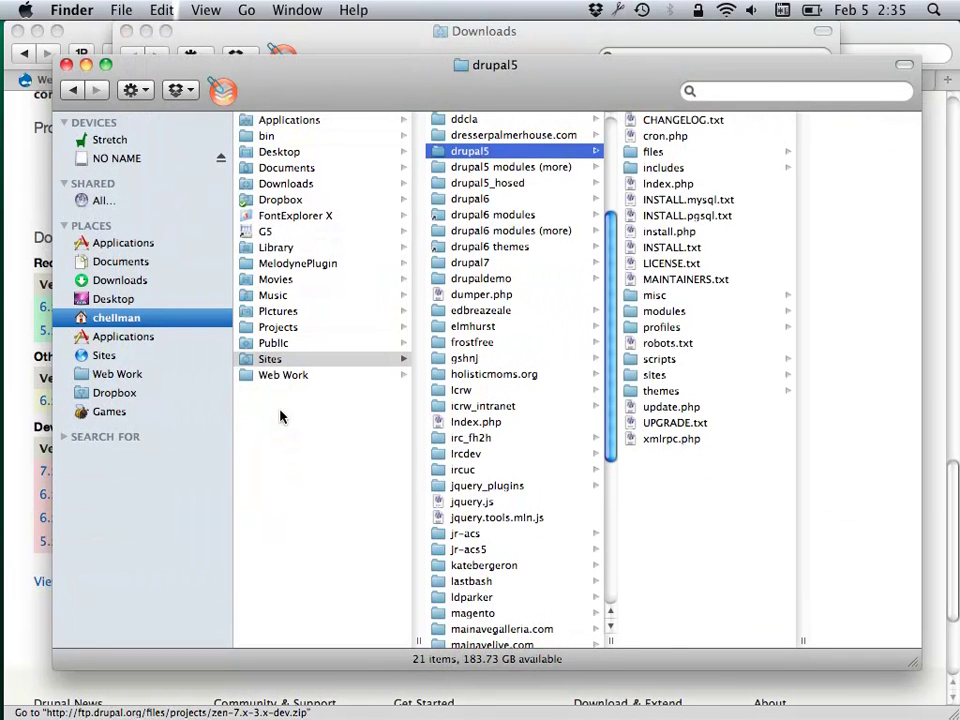
{"action": "key", "text": "Down"}
{"action": "key", "text": "Down"}
{"action": "key", "text": "Down"}
{"action": "key", "text": "Down"}
{"action": "key", "text": "Down"}
{"action": "key", "text": "Down"}
{"action": "key", "text": "Down"}
{"action": "key", "text": "Down"}
{"action": "key", "text": "Right"}
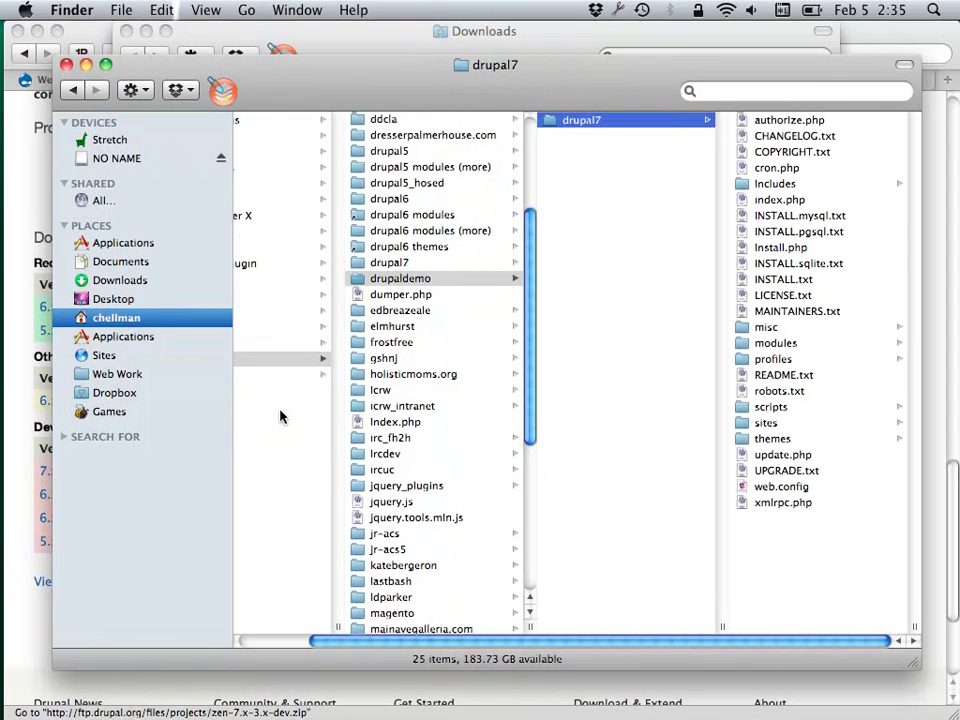
{"action": "key", "text": "Right"}
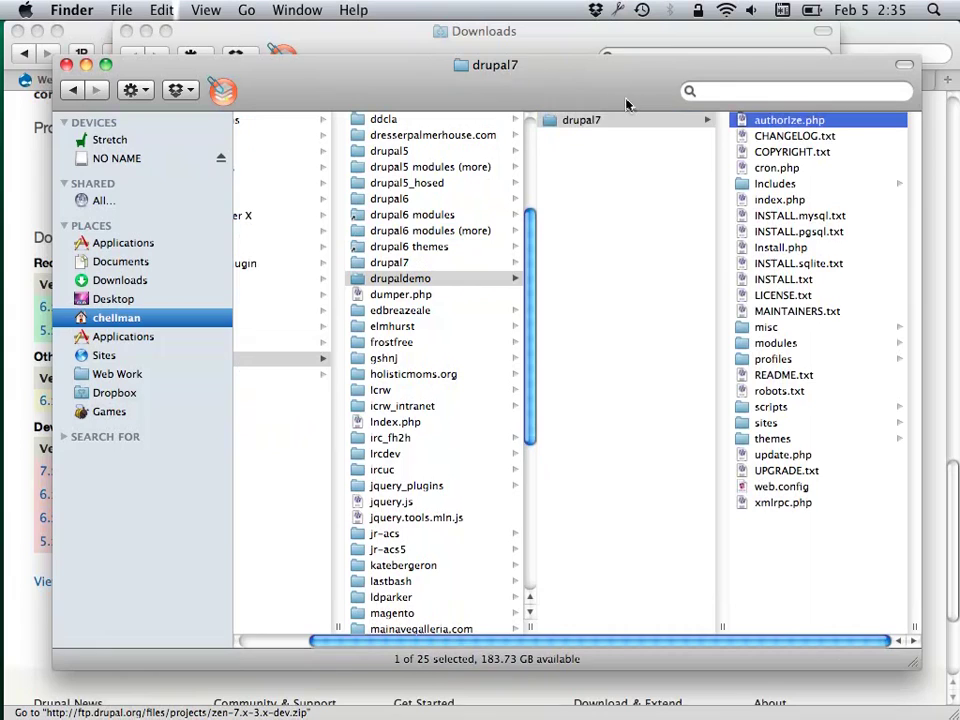
{"action": "left_click_drag", "start_coordinate": [618, 93], "coordinate": [622, 135]}
- Shift the Downloads window left, collapse PDF2RTFService, select zen, and open drupal7's sites folder
{"action": "left_click", "coordinate": [406, 38]}
{"action": "left_click_drag", "start_coordinate": [406, 38], "coordinate": [282, 41]}
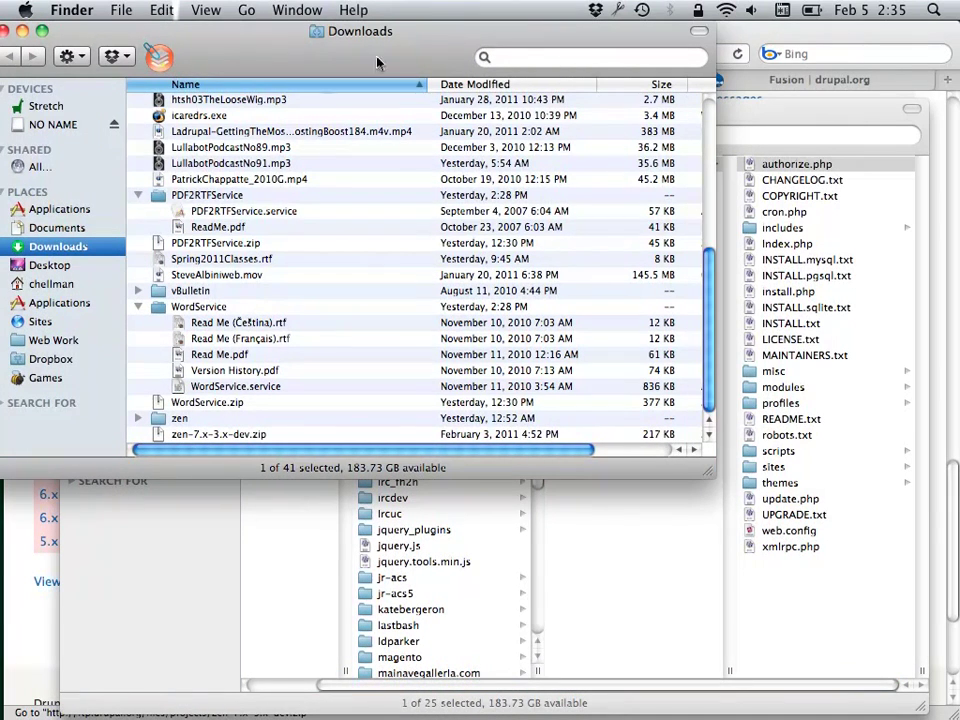
{"action": "left_click", "coordinate": [138, 195]}
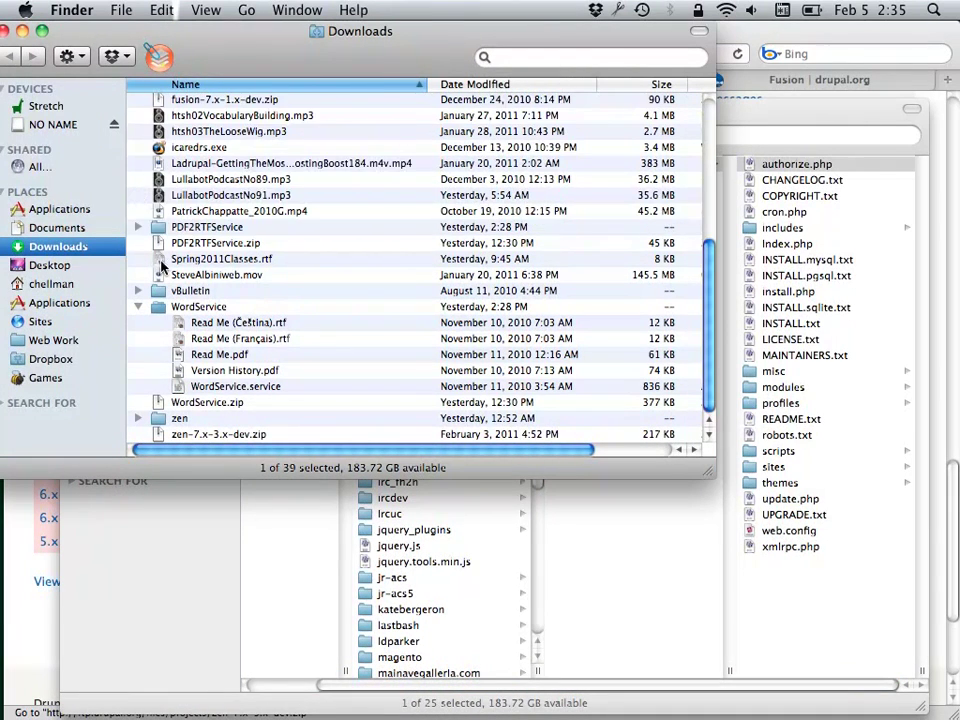
{"action": "left_click", "coordinate": [155, 418]}
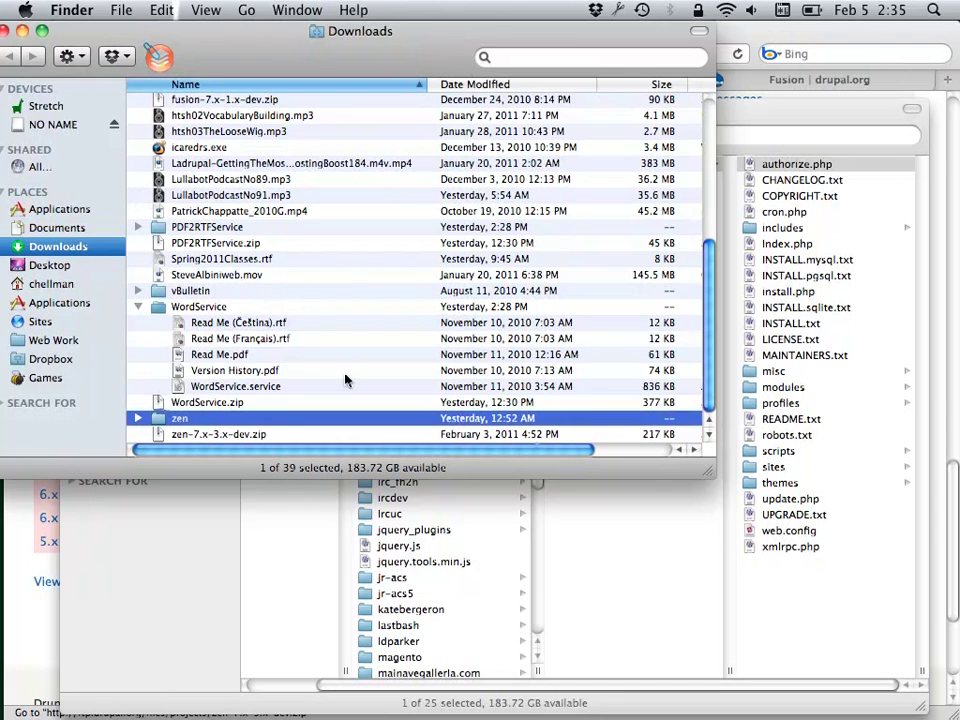
{"action": "left_click", "coordinate": [797, 633]}
{"action": "left_click", "coordinate": [760, 466]}
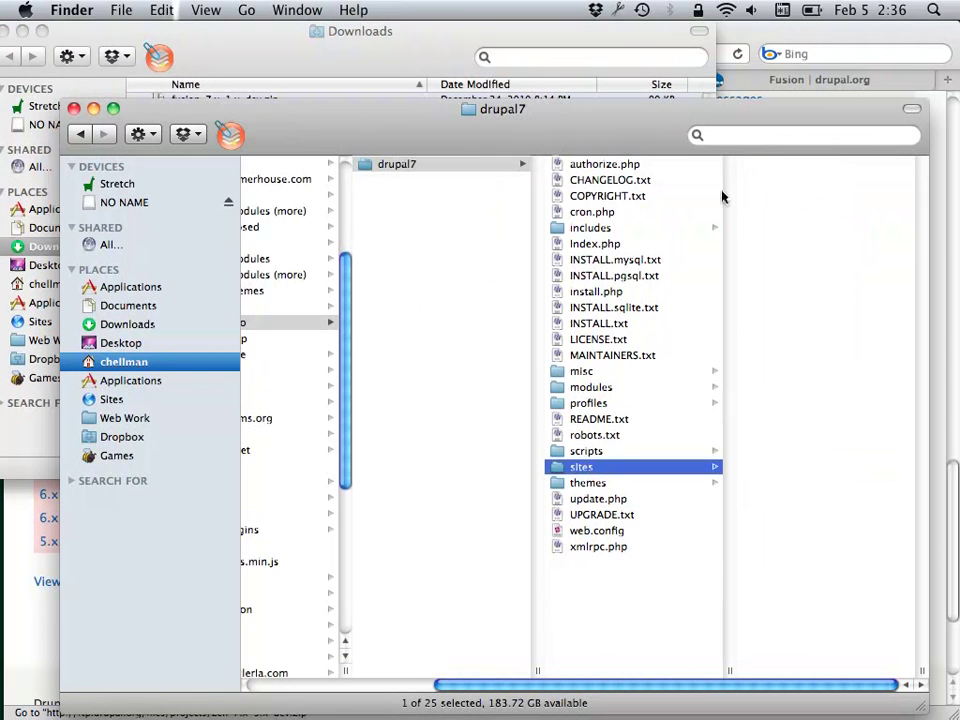
- Look through sites/default/themes and sites/all's themes, ending in sites/all/modules
{"action": "left_click", "coordinate": [780, 180]}
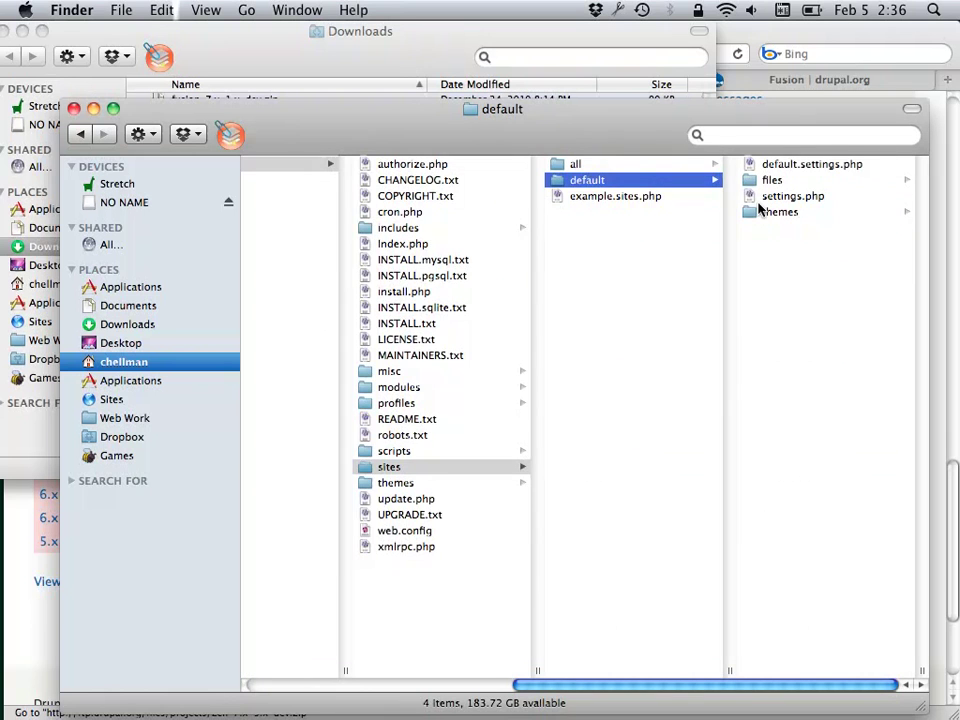
{"action": "left_click", "coordinate": [762, 212]}
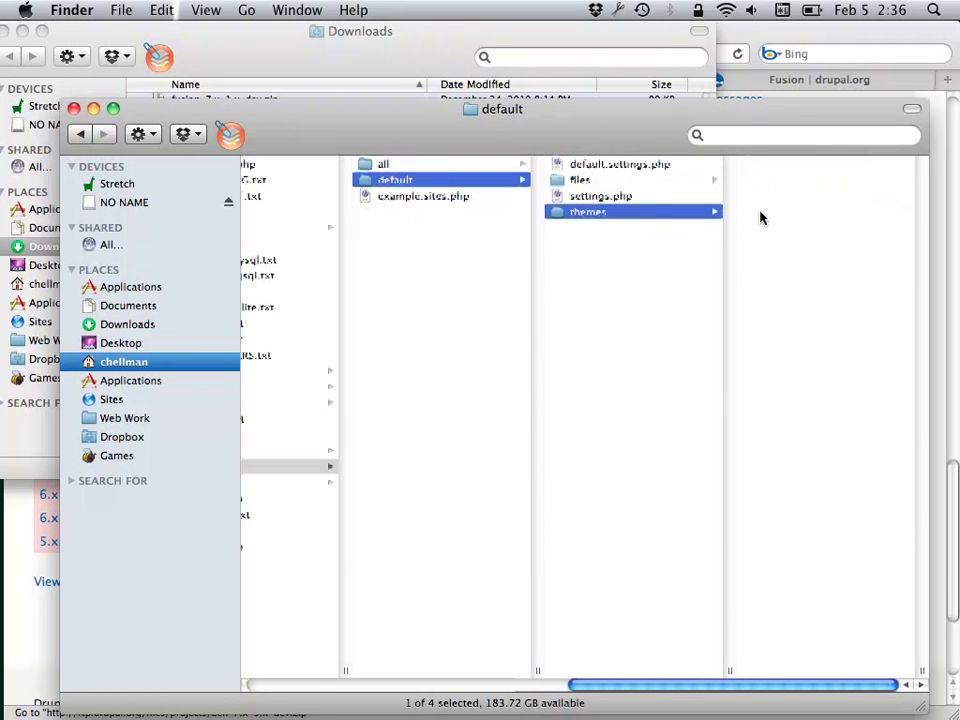
{"action": "left_click", "coordinate": [385, 164]}
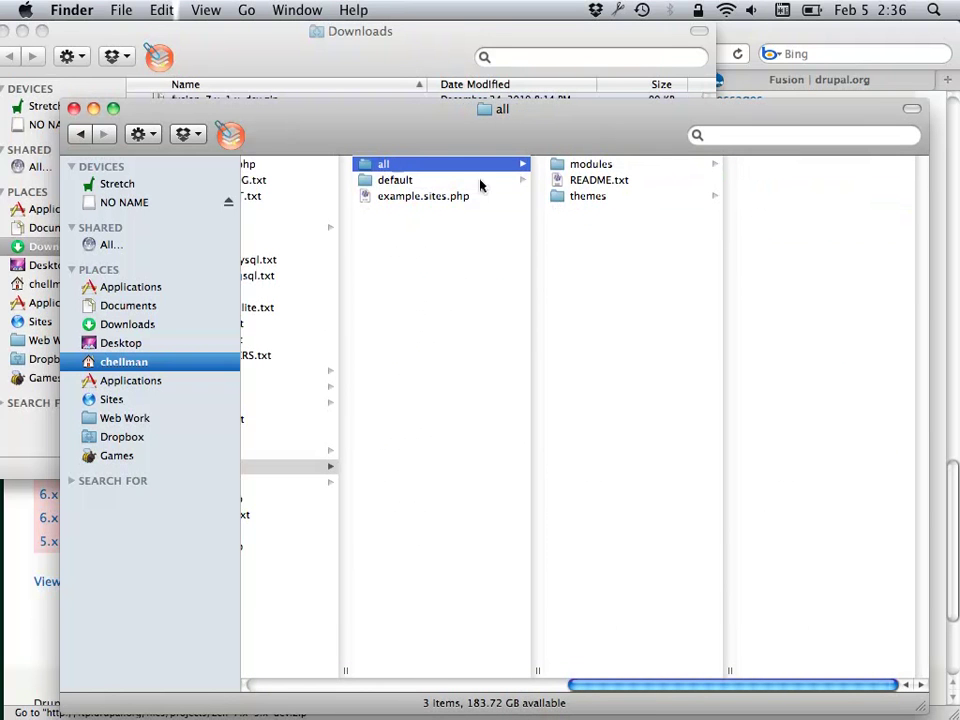
{"action": "left_click", "coordinate": [580, 167]}
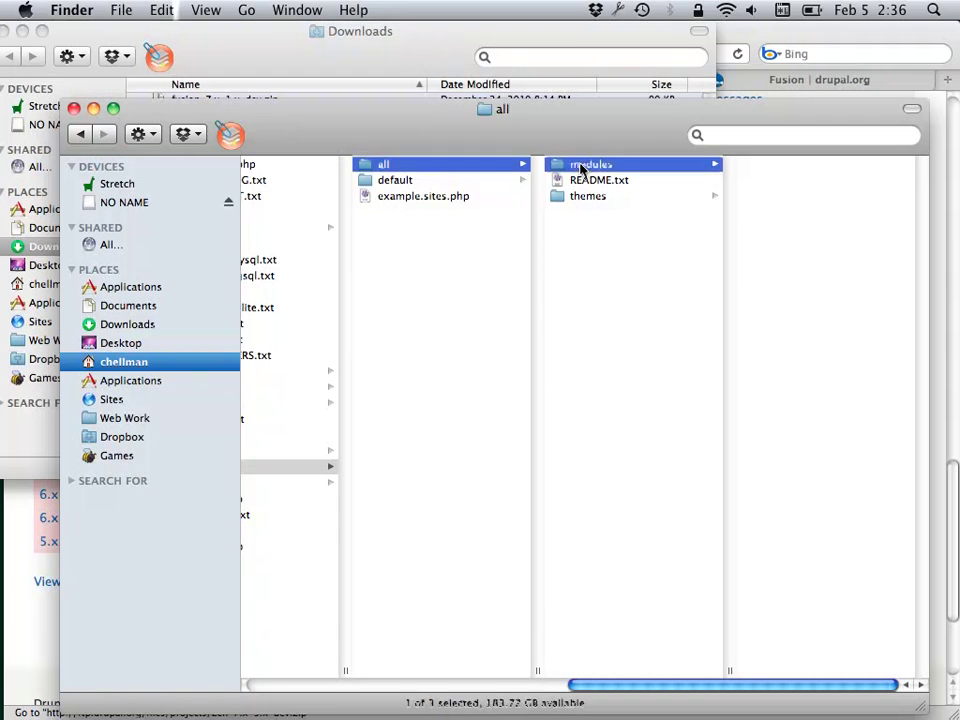
{"action": "left_click", "coordinate": [586, 196]}
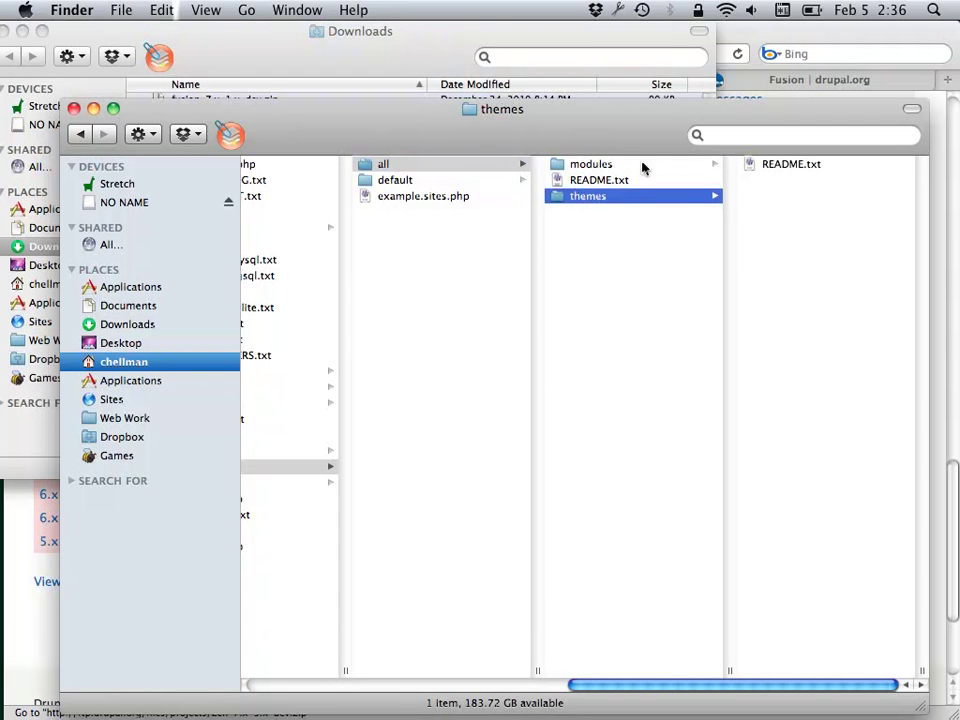
{"action": "left_click", "coordinate": [641, 165]}
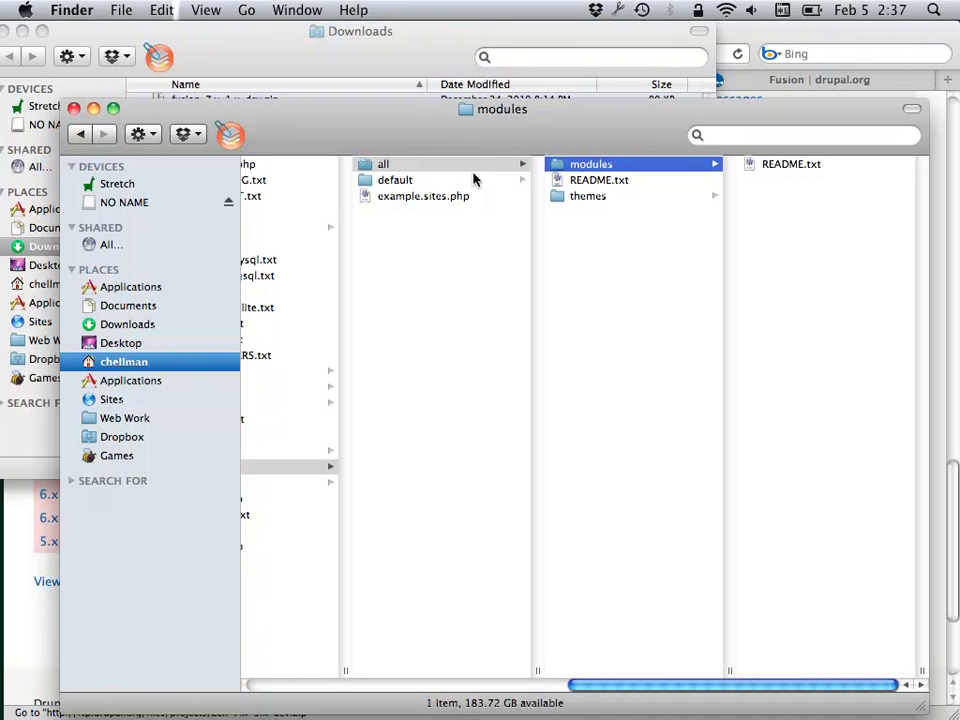
- Select the Drupal 7 sites/all/themes folder as the destination
{"action": "left_click", "coordinate": [422, 40]}
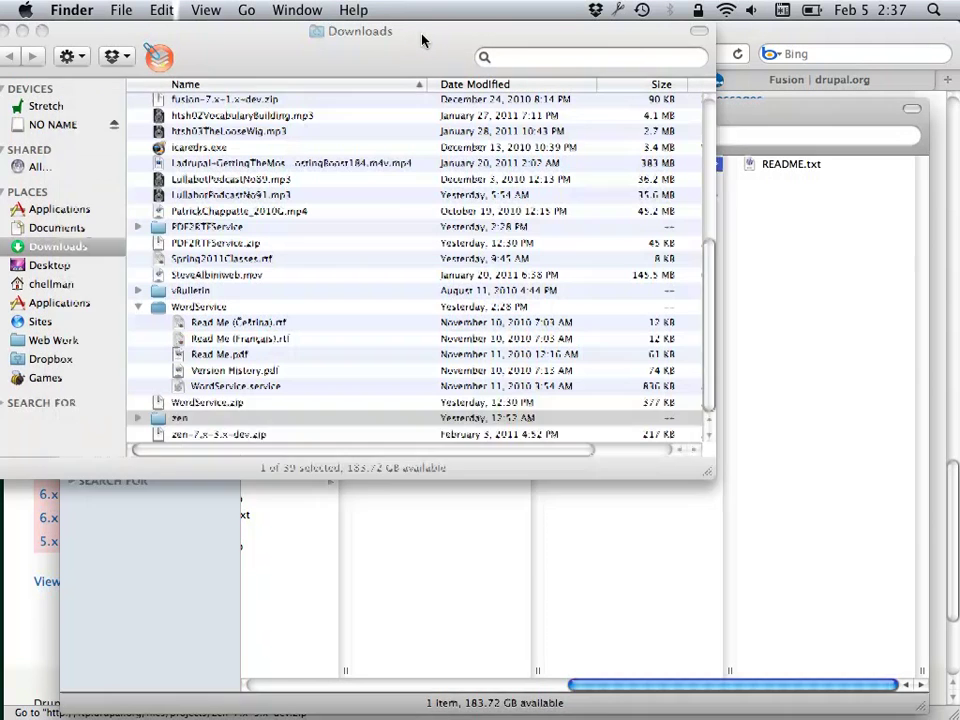
{"action": "left_click", "coordinate": [789, 345]}
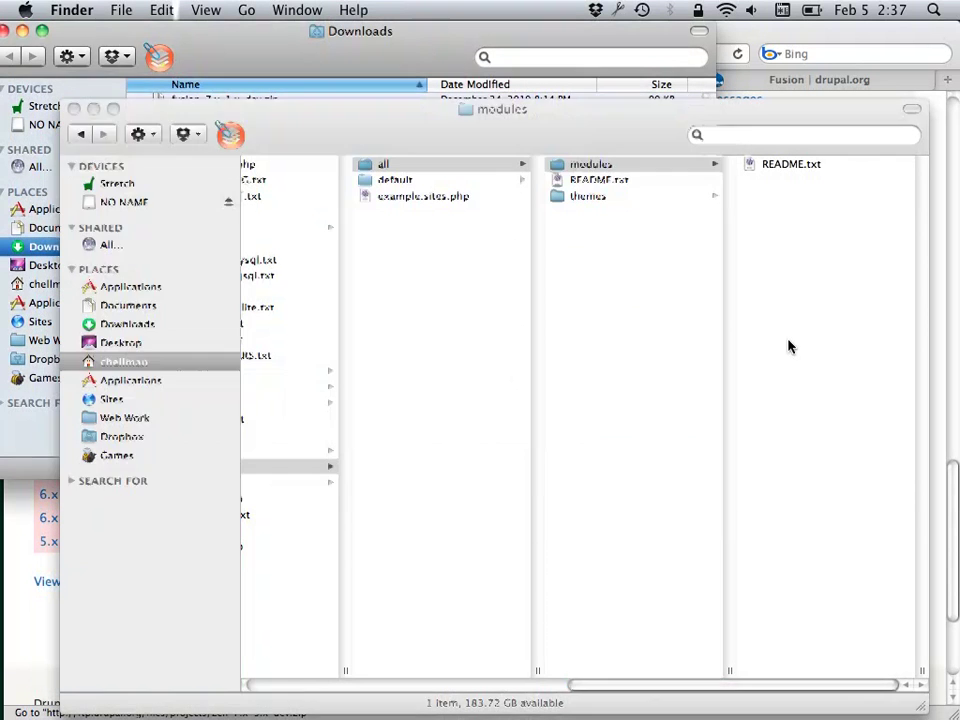
{"action": "left_click", "coordinate": [622, 199]}
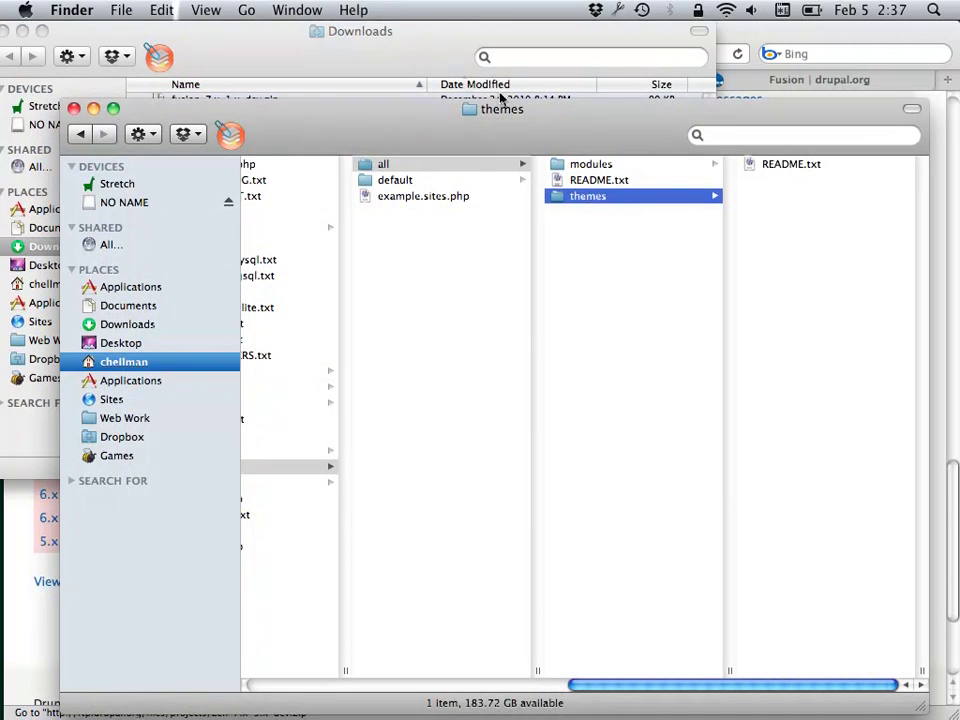
- Drag the zen and fusion folders from Downloads into sites/all/themes
{"action": "left_click", "coordinate": [305, 40]}
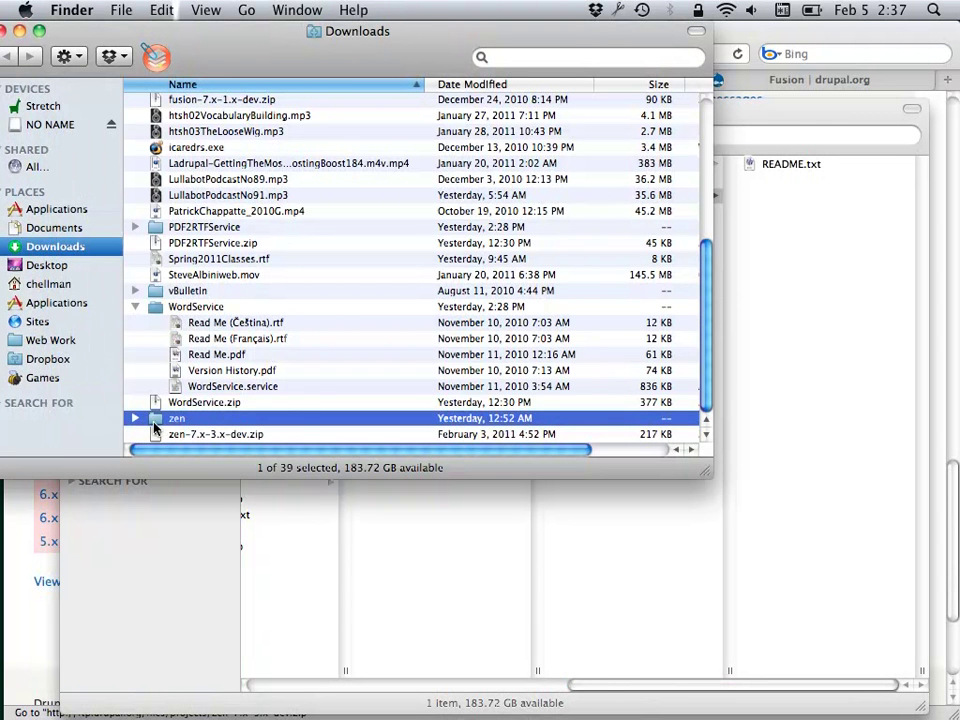
{"action": "left_click_drag", "start_coordinate": [153, 421], "coordinate": [829, 340]}
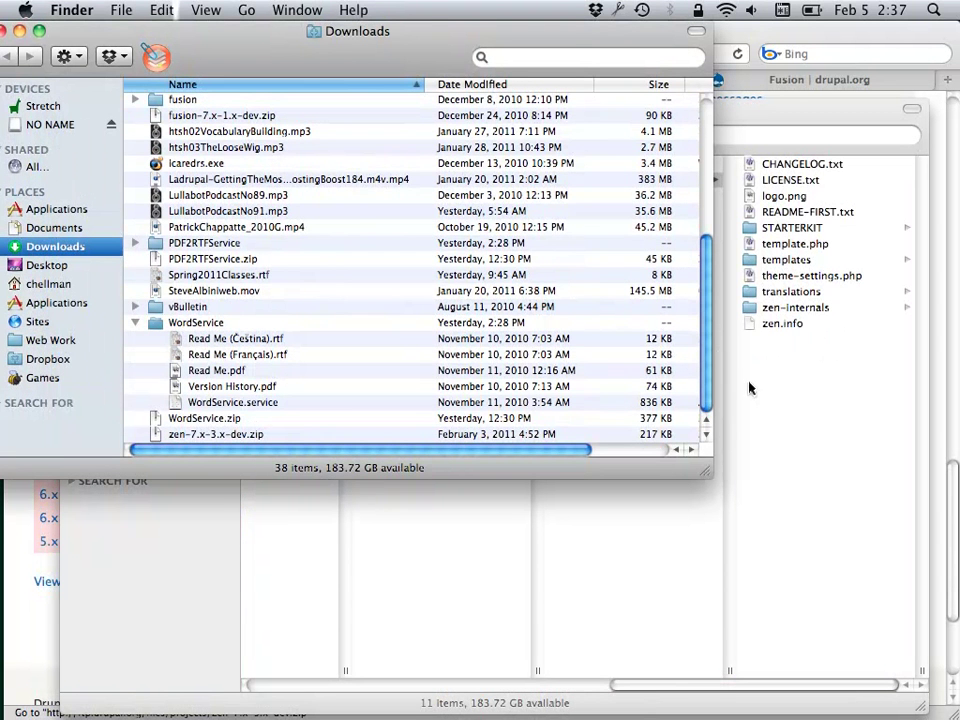
{"action": "left_click", "coordinate": [549, 540]}
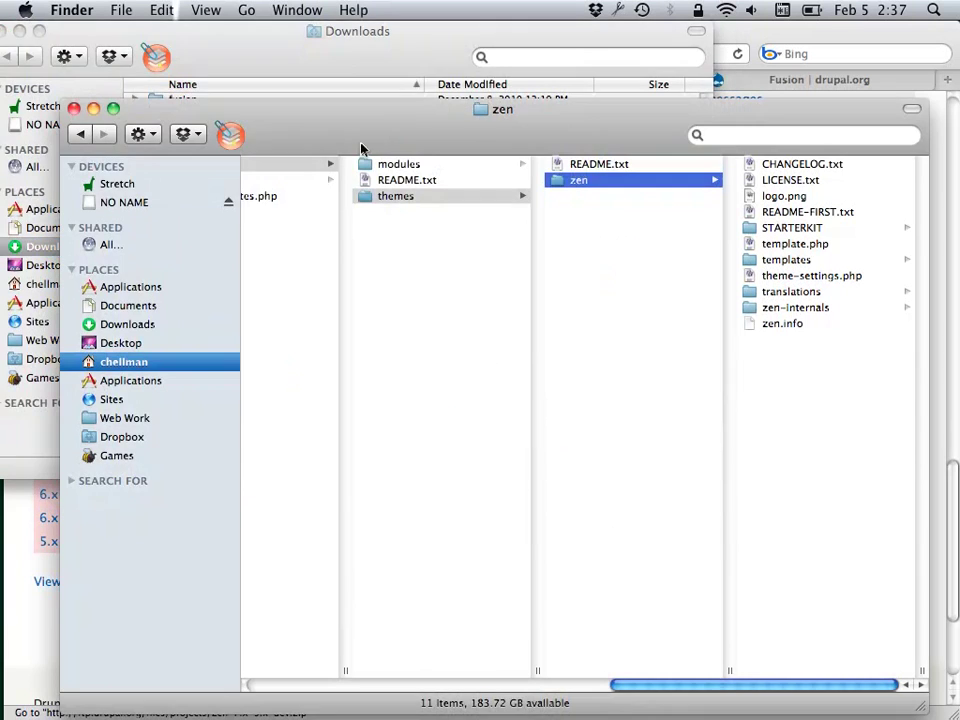
{"action": "left_click", "coordinate": [278, 44]}
{"action": "scroll", "coordinate": [182, 124], "scroll_direction": "up", "scroll_amount": 1}
{"action": "left_click_drag", "start_coordinate": [182, 124], "coordinate": [617, 579]}
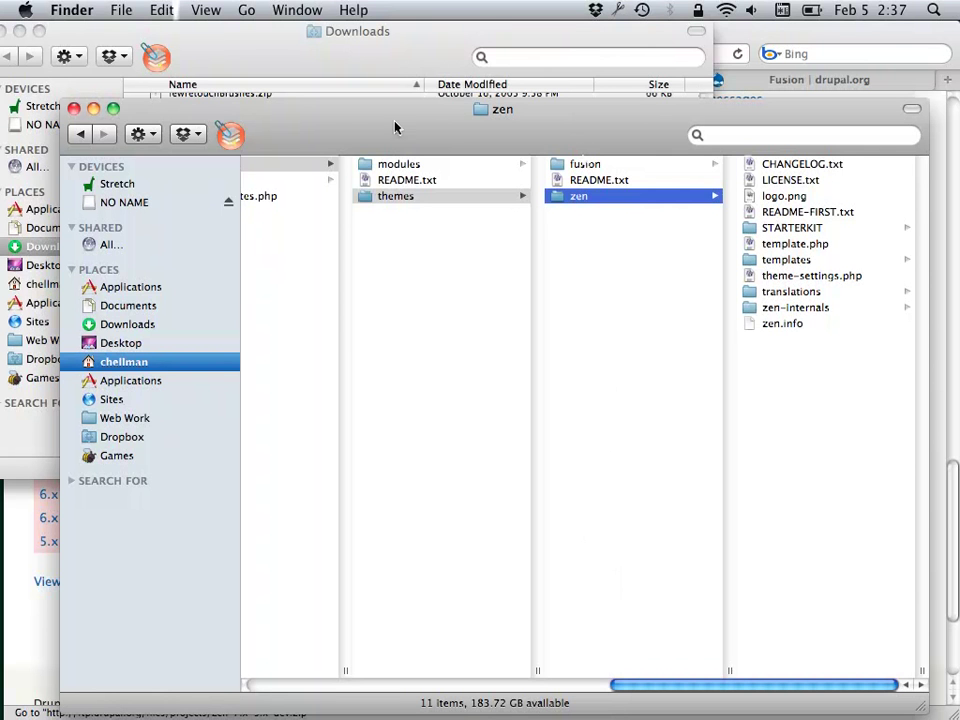
{"action": "key", "text": "super+Tab"}
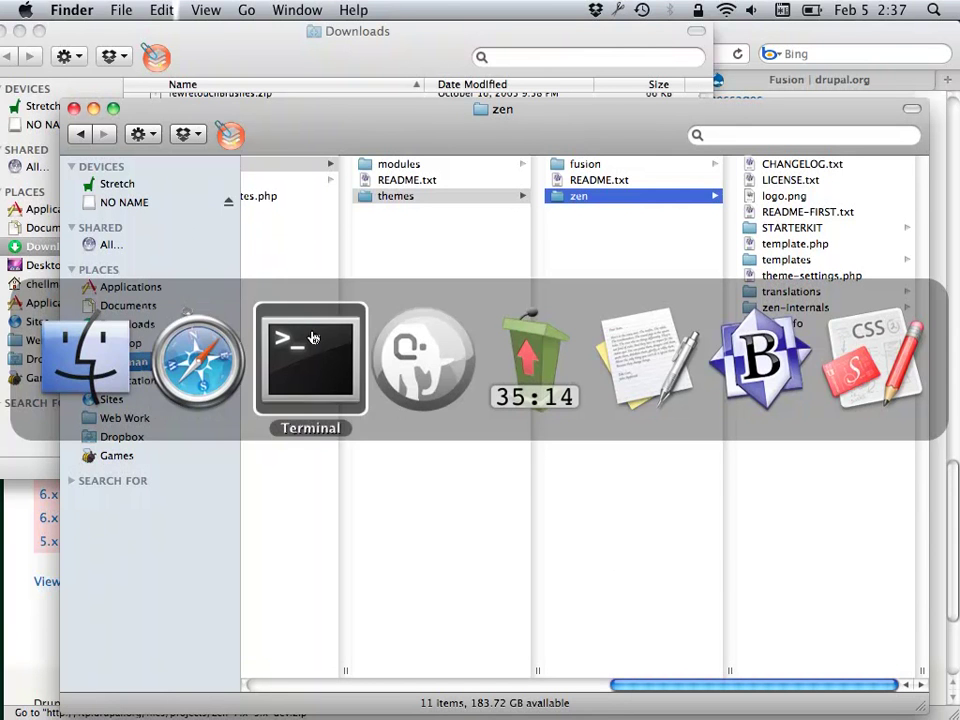
- Go back to the Drupal 7 Demo site in Safari and open its Appearance page
{"action": "left_click", "coordinate": [214, 332]}
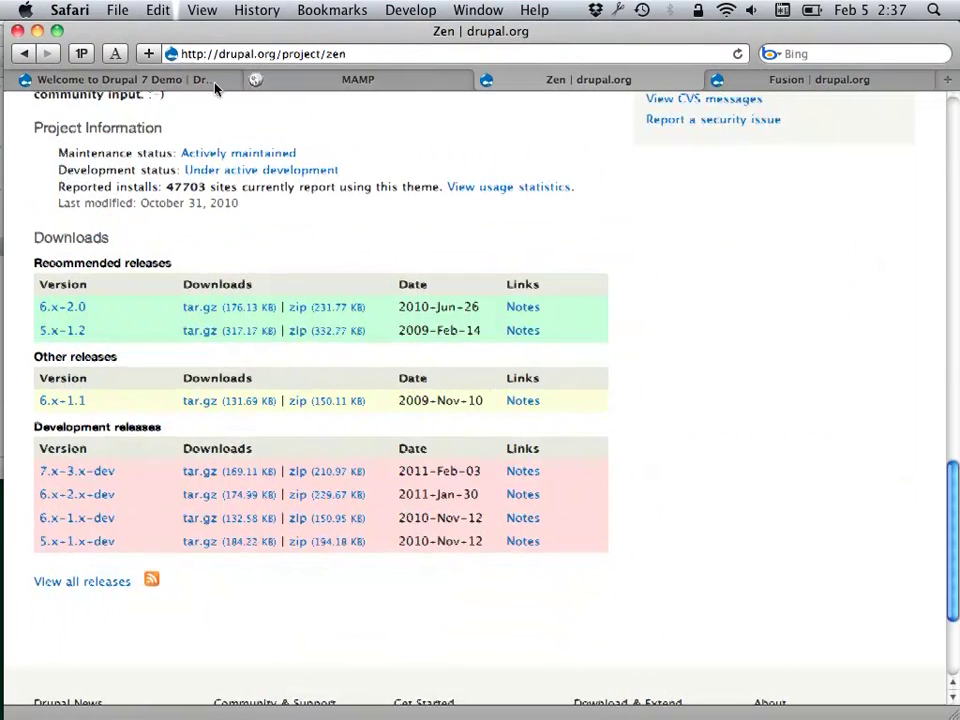
{"action": "left_click", "coordinate": [214, 82]}
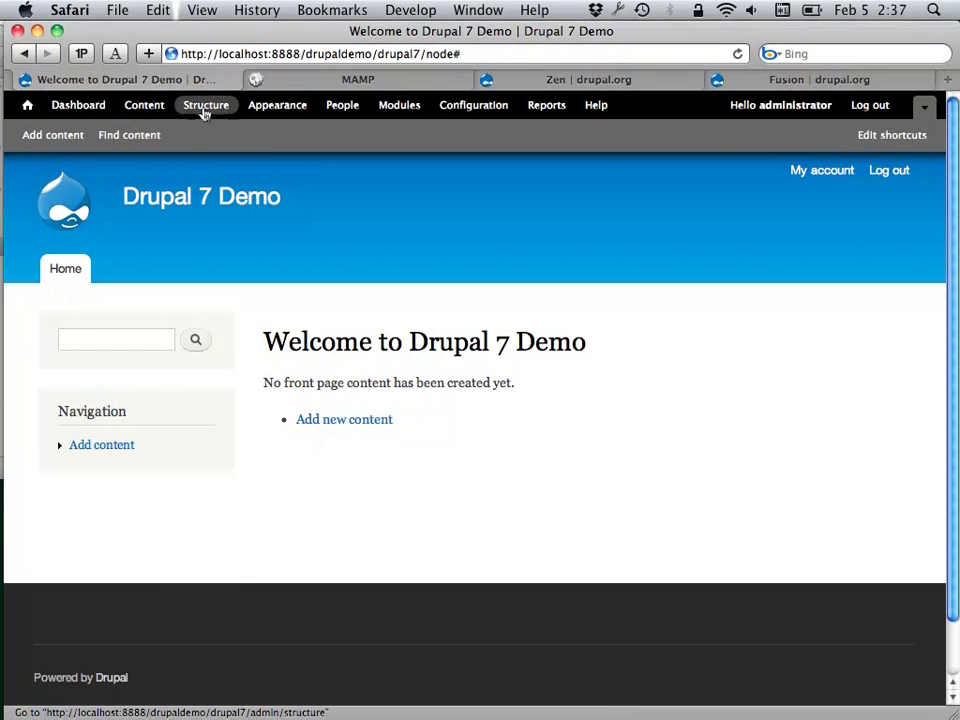
{"action": "left_click", "coordinate": [259, 106]}
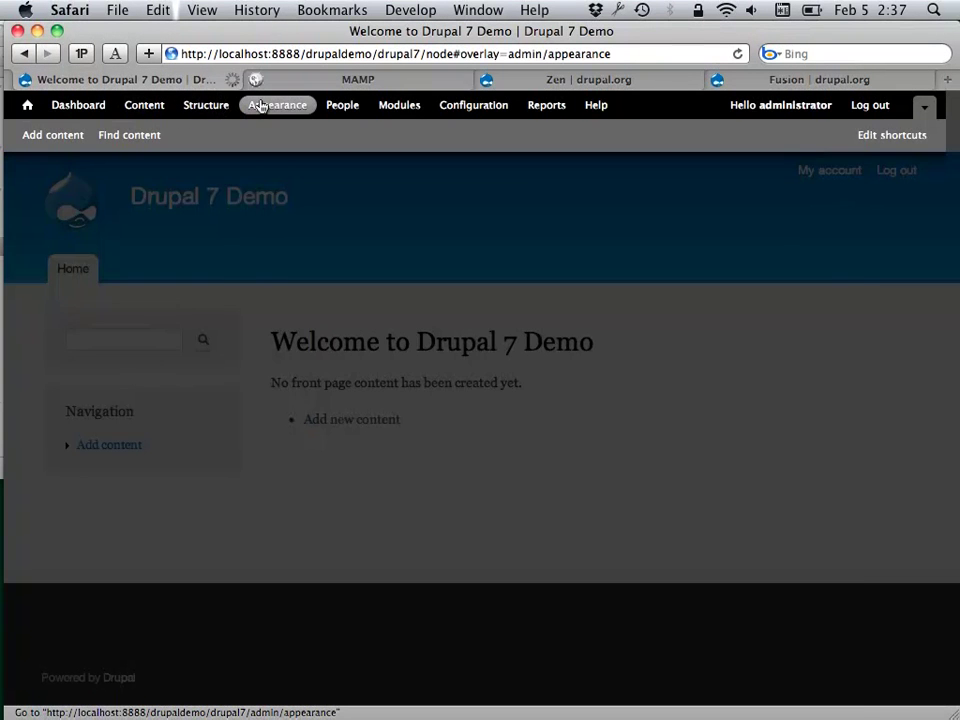
- Scroll the theme list to Zen 7.x-3.x-dev, Fusion Core, Fusion Starter and Fusion Starter Lite
{"action": "scroll", "coordinate": [302, 316], "scroll_direction": "down", "scroll_amount": 1}
{"action": "scroll", "coordinate": [302, 316], "scroll_direction": "down", "scroll_amount": 10}
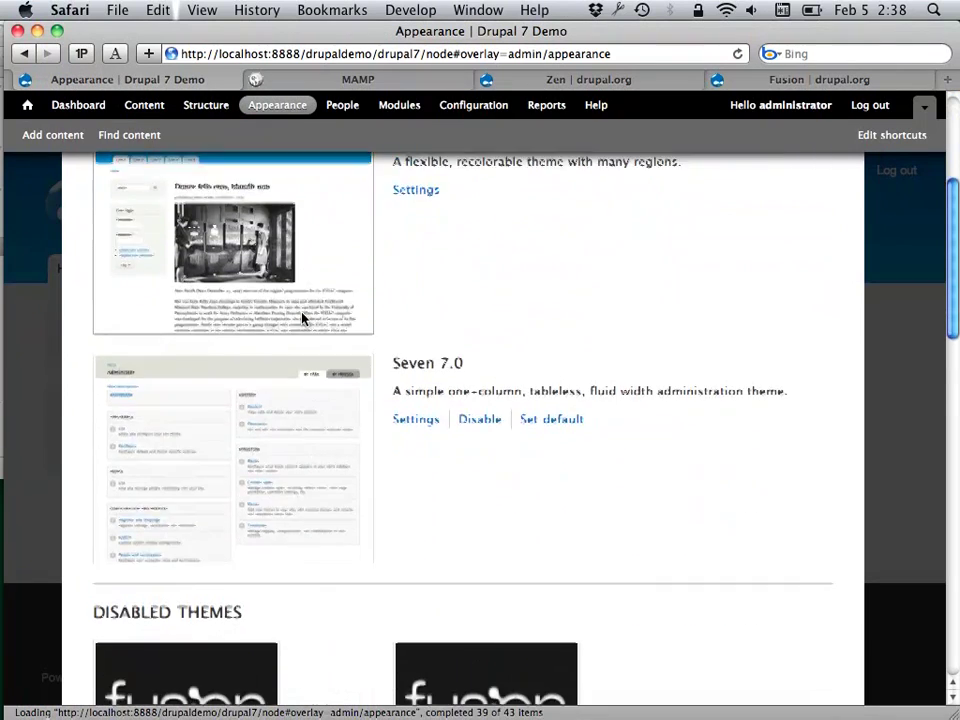
{"action": "scroll", "coordinate": [302, 318], "scroll_direction": "down", "scroll_amount": 5}
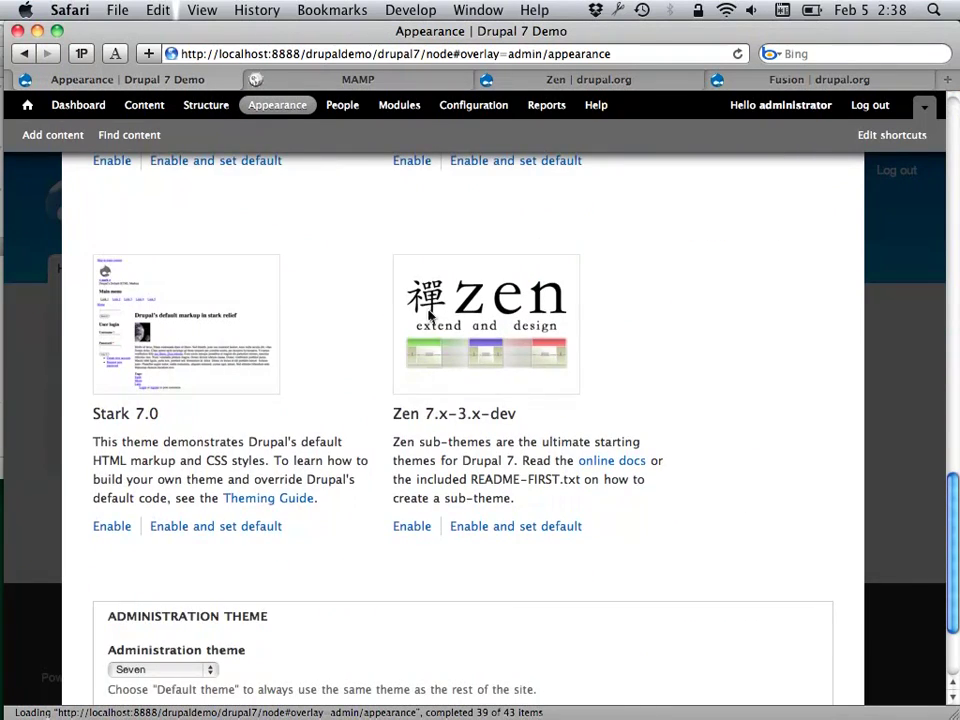
{"action": "scroll", "coordinate": [443, 316], "scroll_direction": "up", "scroll_amount": 5}
{"action": "scroll", "coordinate": [443, 316], "scroll_direction": "down", "scroll_amount": 3}
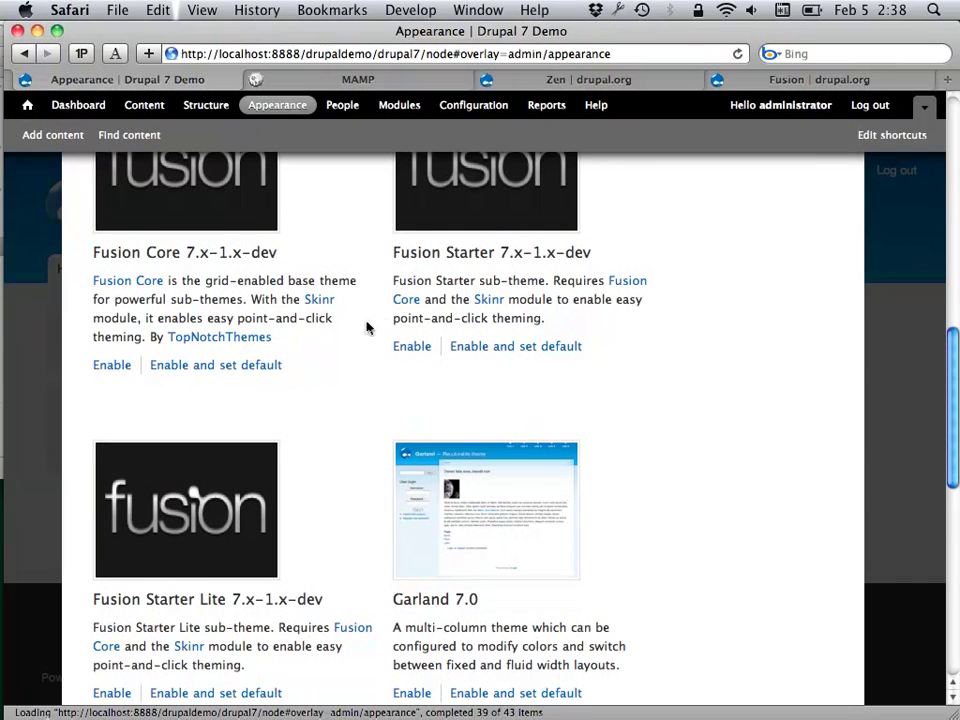
{"action": "scroll", "coordinate": [367, 325], "scroll_direction": "up", "scroll_amount": 10}
{"action": "scroll", "coordinate": [367, 325], "scroll_direction": "down", "scroll_amount": 10}
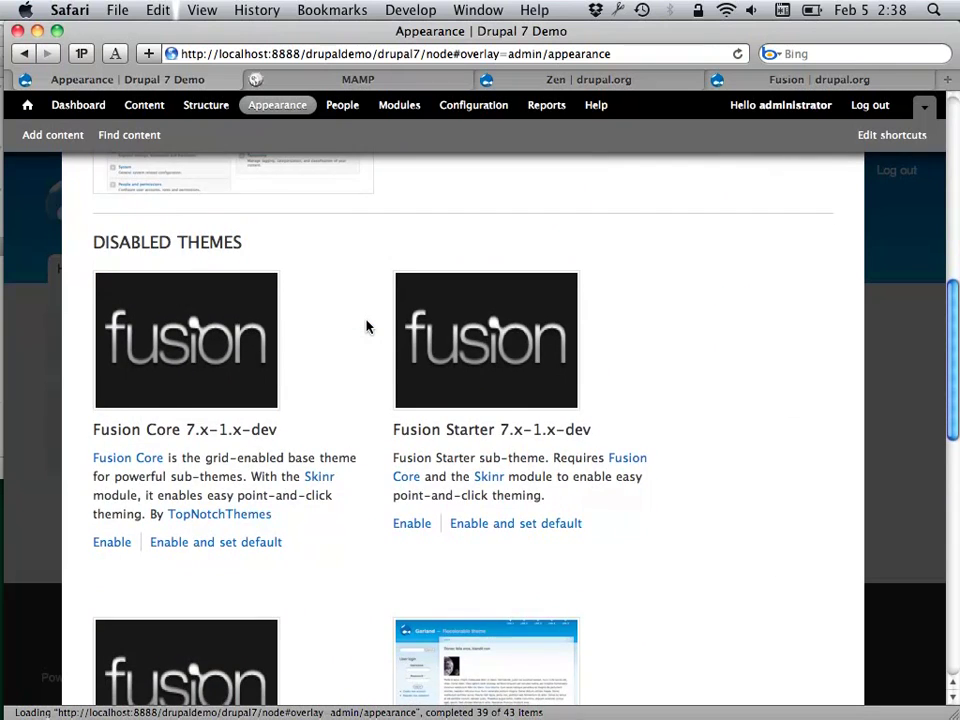
{"action": "scroll", "coordinate": [367, 325], "scroll_direction": "down", "scroll_amount": 5}
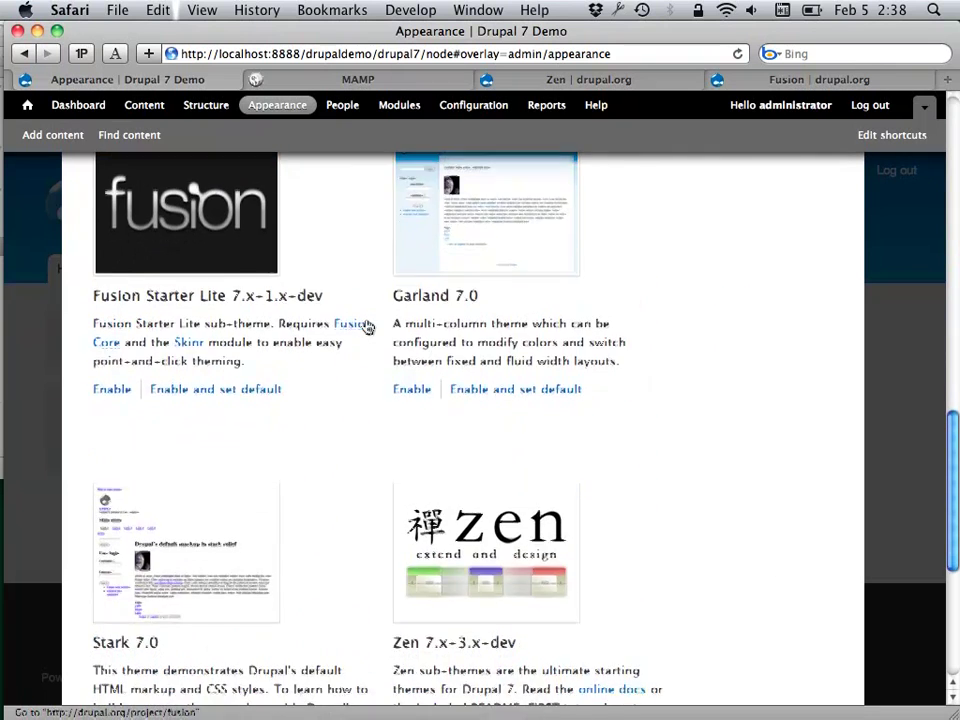
{"action": "scroll", "coordinate": [367, 327], "scroll_direction": "down", "scroll_amount": 4}
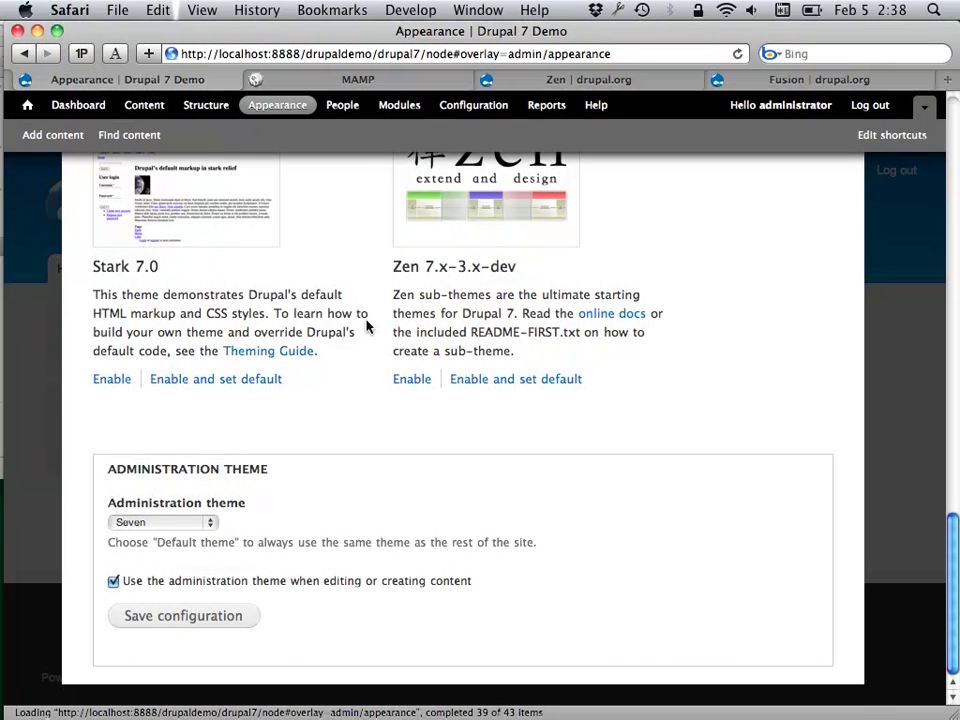
{"action": "scroll", "coordinate": [367, 325], "scroll_direction": "up", "scroll_amount": 4}
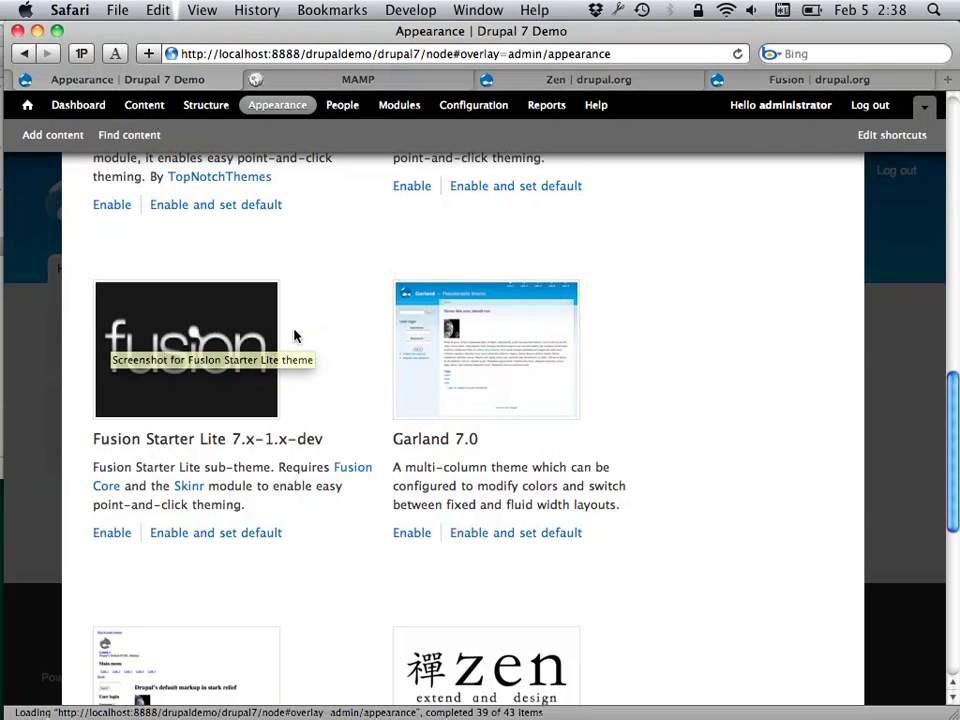
{"action": "scroll", "coordinate": [293, 334], "scroll_direction": "down", "scroll_amount": 1}
{"action": "scroll", "coordinate": [294, 335], "scroll_direction": "up", "scroll_amount": 3}
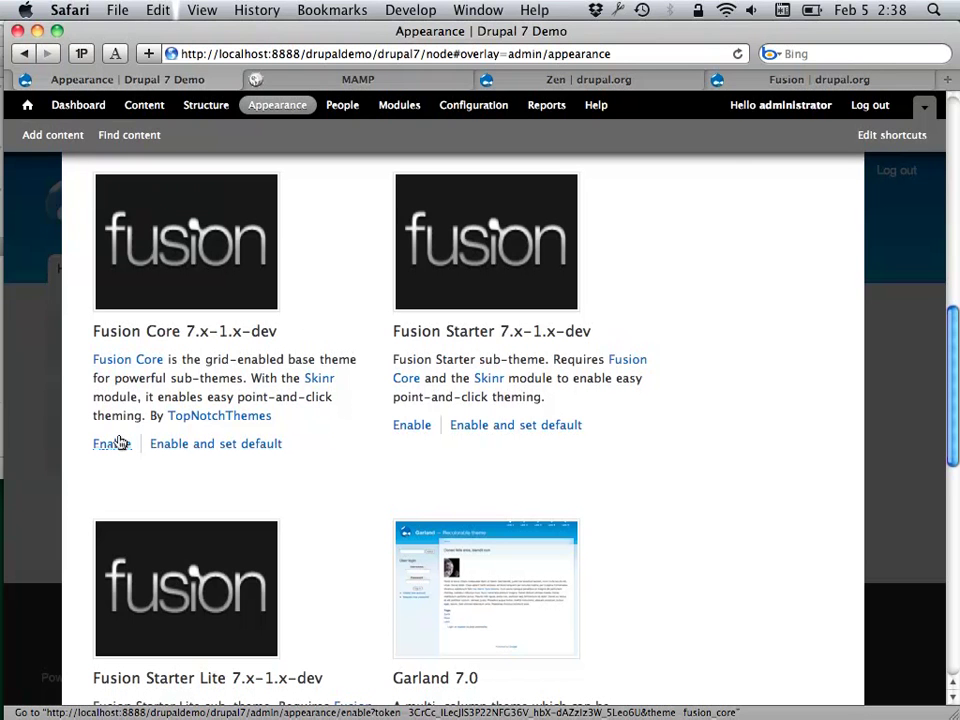
- Enable Fusion Core as the default theme and close the Appearance overlay
{"action": "left_click", "coordinate": [207, 443]}
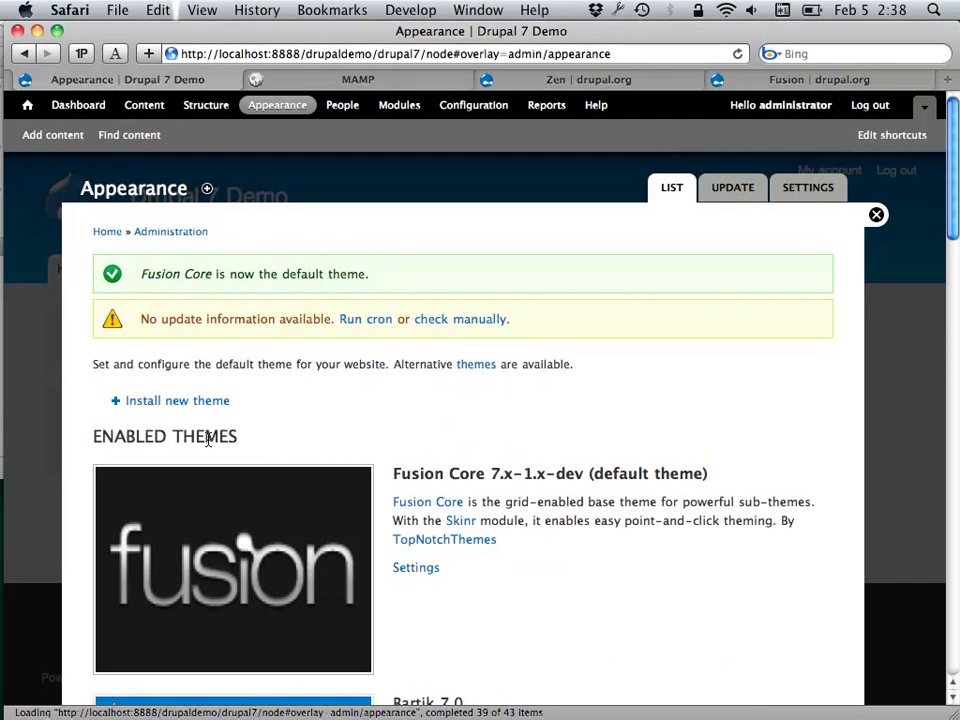
{"action": "left_click", "coordinate": [876, 215]}
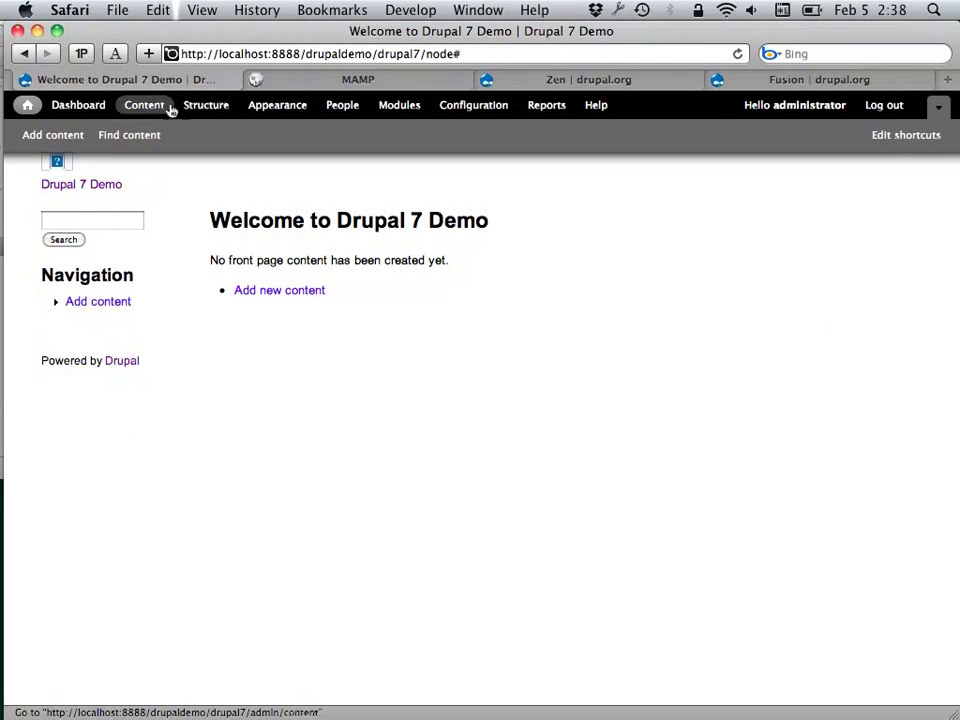
- Reopen the Appearance page and scroll through the theme list, then switch to Finder
{"action": "left_click", "coordinate": [278, 108]}
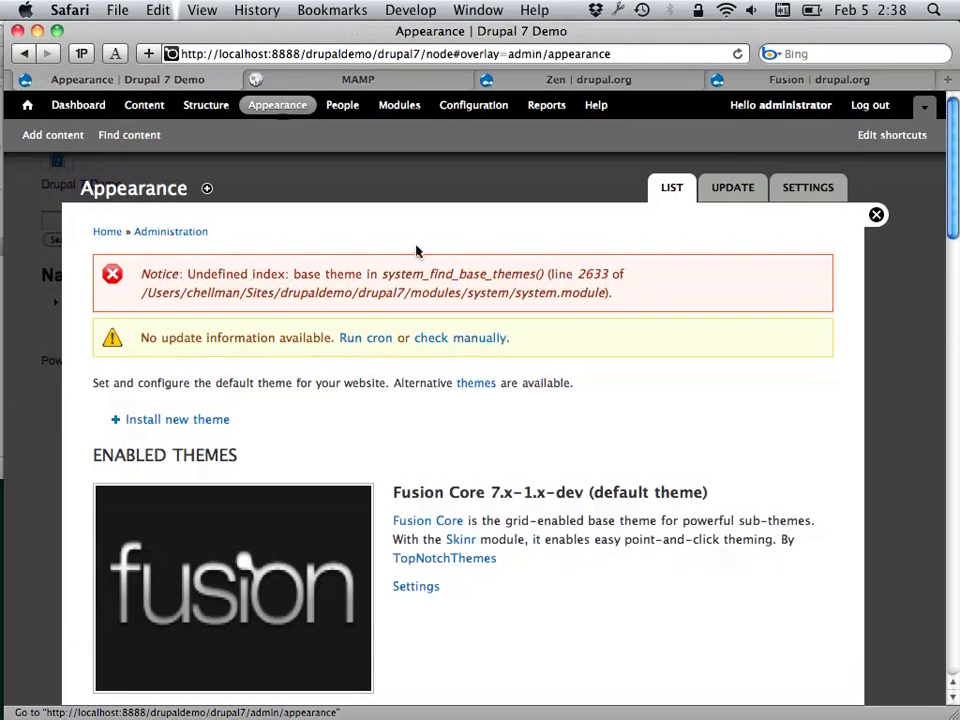
{"action": "scroll", "coordinate": [510, 418], "scroll_direction": "down", "scroll_amount": 15}
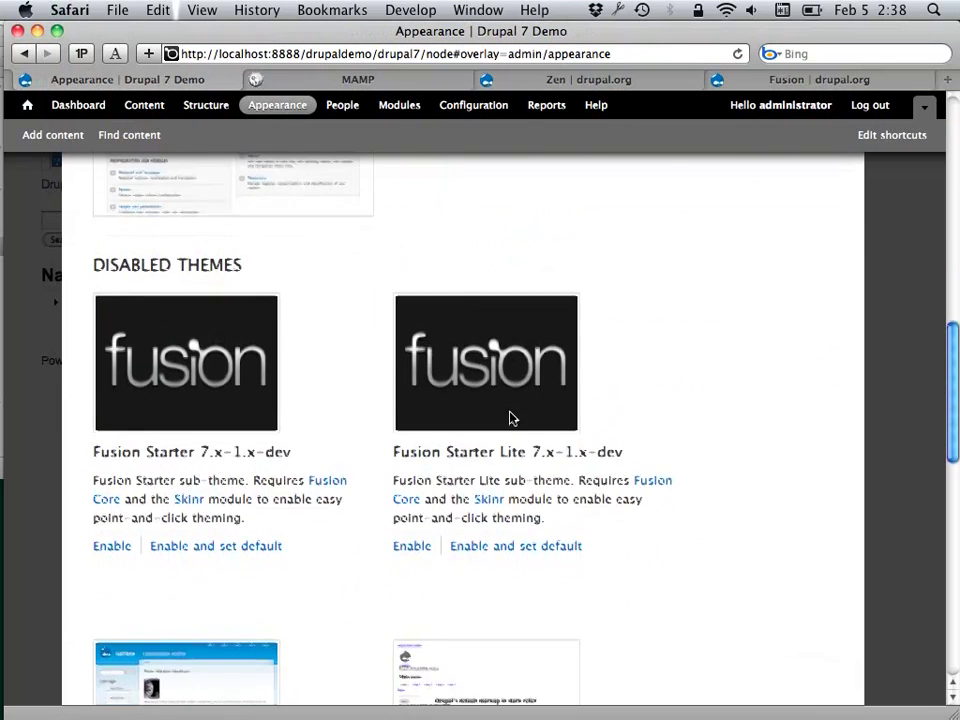
{"action": "scroll", "coordinate": [510, 418], "scroll_direction": "down", "scroll_amount": 5}
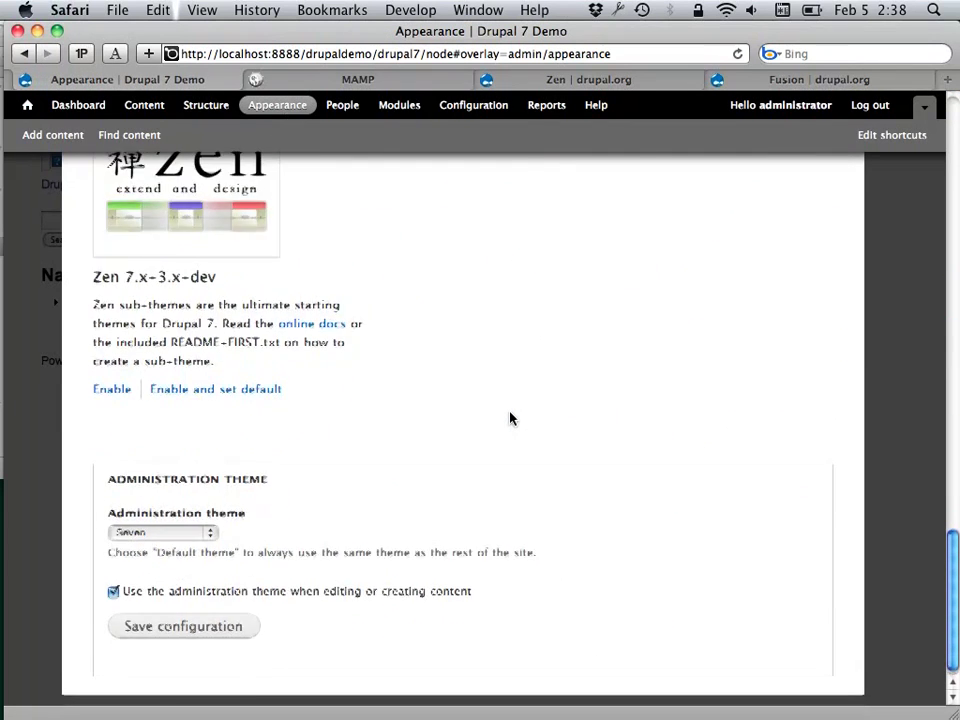
{"action": "scroll", "coordinate": [510, 418], "scroll_direction": "up", "scroll_amount": 2}
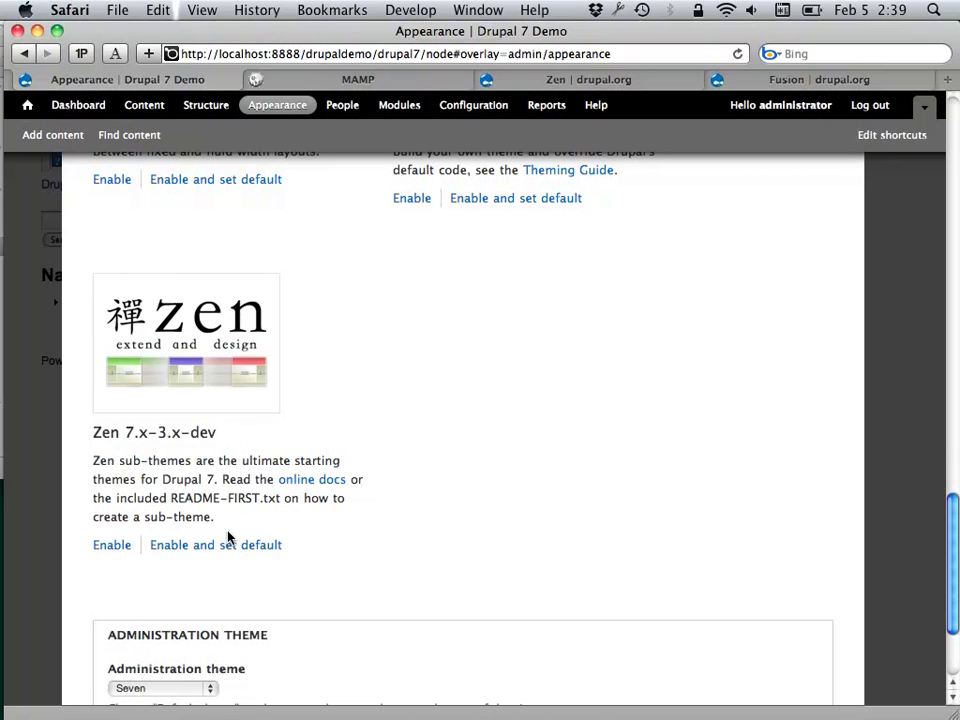
{"action": "scroll", "coordinate": [290, 585], "scroll_direction": "down", "scroll_amount": 5}
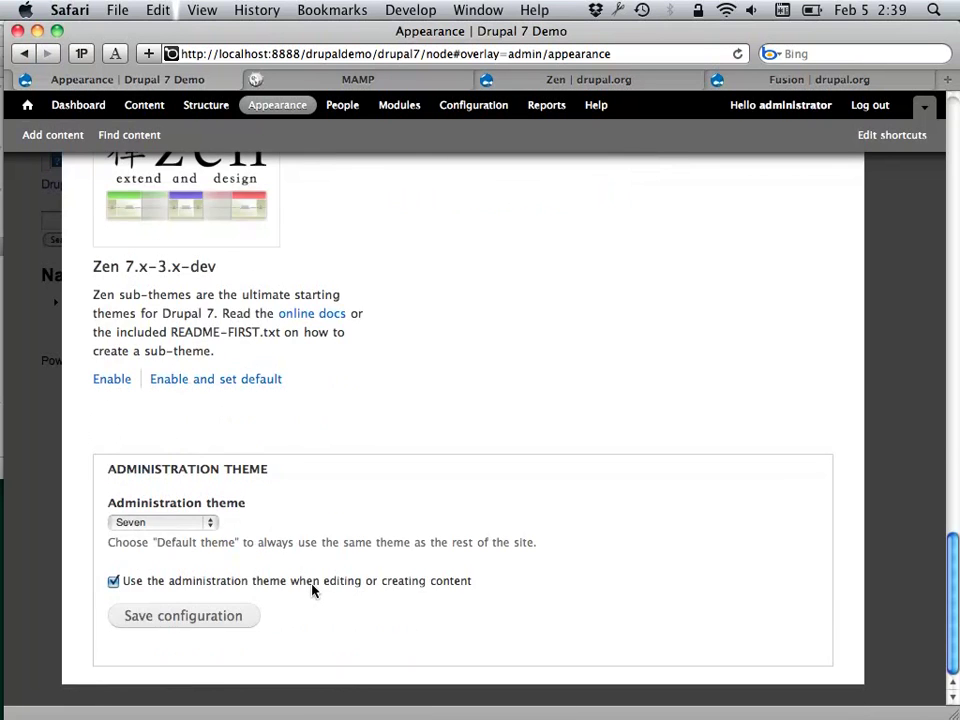
{"action": "scroll", "coordinate": [312, 591], "scroll_direction": "up", "scroll_amount": 10}
{"action": "scroll", "coordinate": [312, 591], "scroll_direction": "up", "scroll_amount": 5}
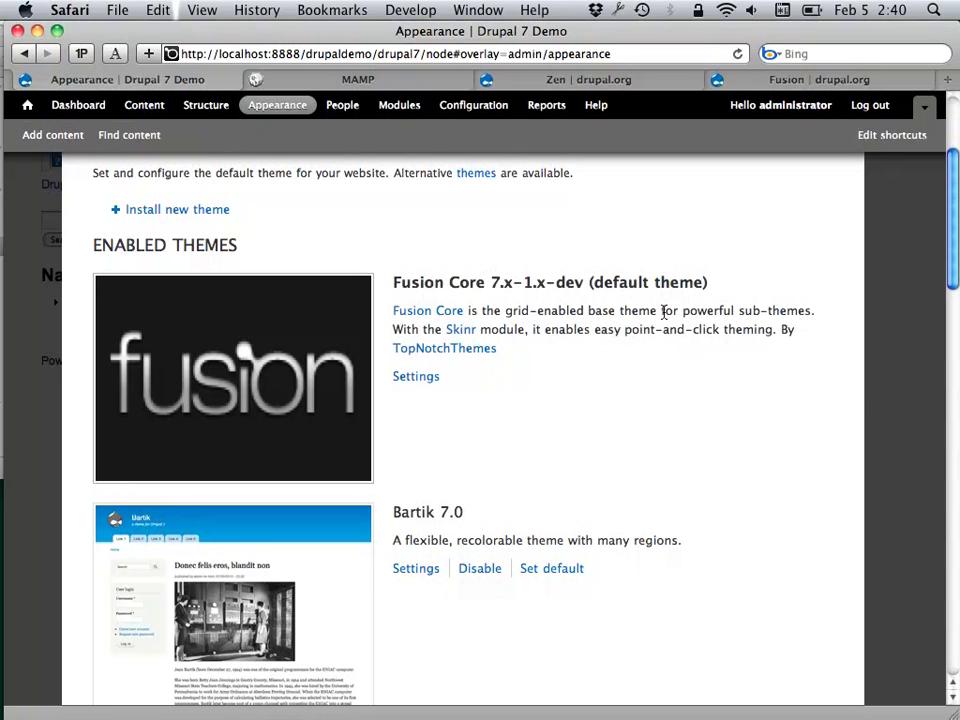
{"action": "key", "text": "super+Tab"}
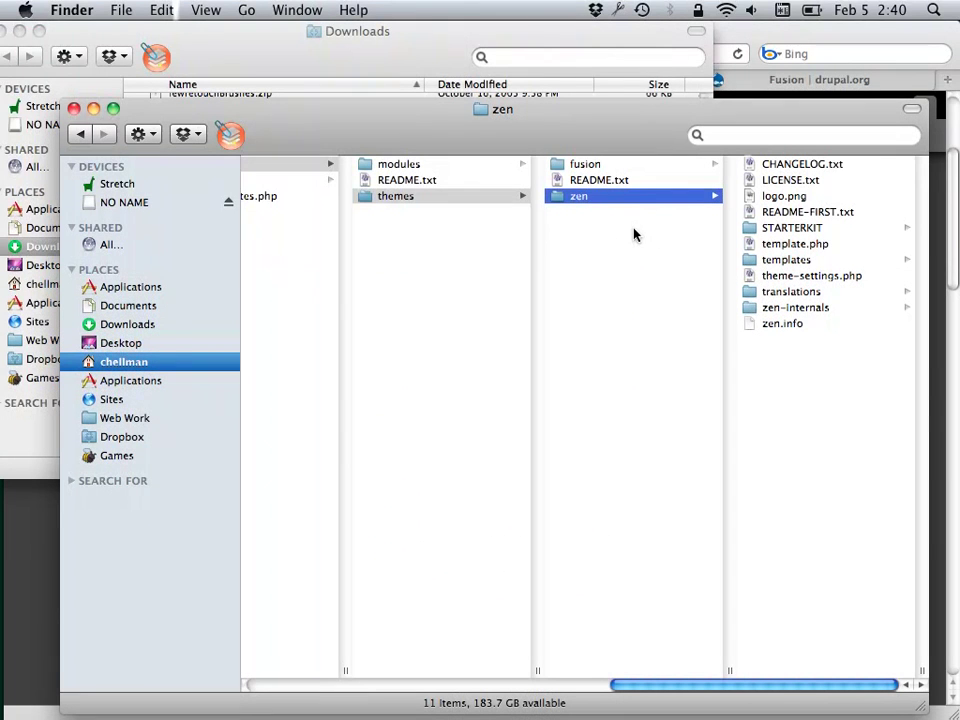
- Browse the zen theme folder and its STARTERKIT folder from the fusion themes folder
{"action": "left_click", "coordinate": [586, 166]}
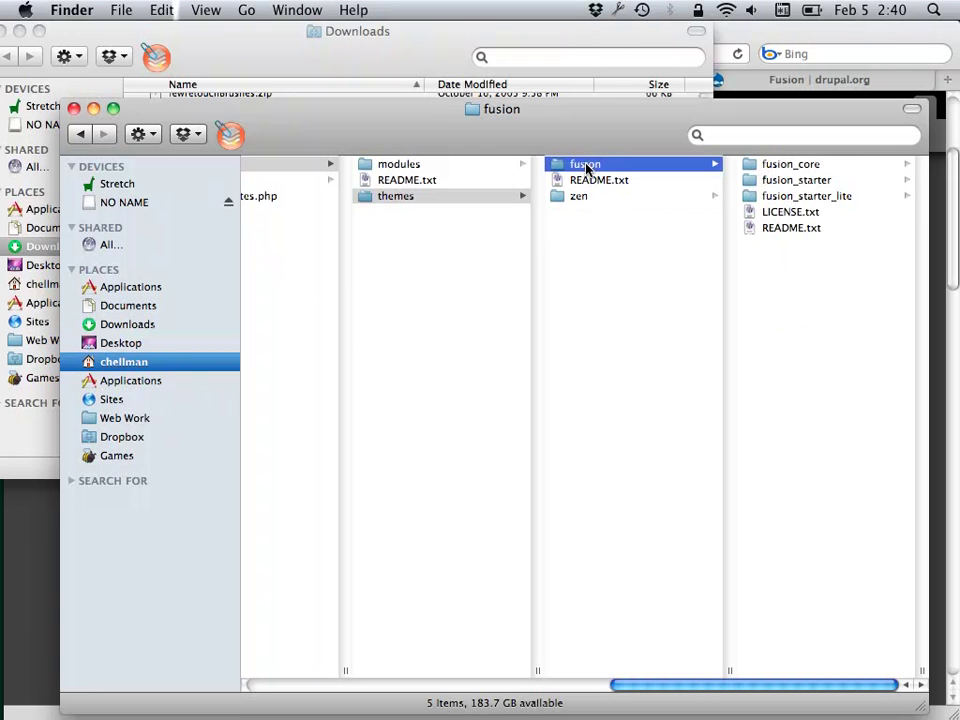
{"action": "left_click", "coordinate": [585, 197]}
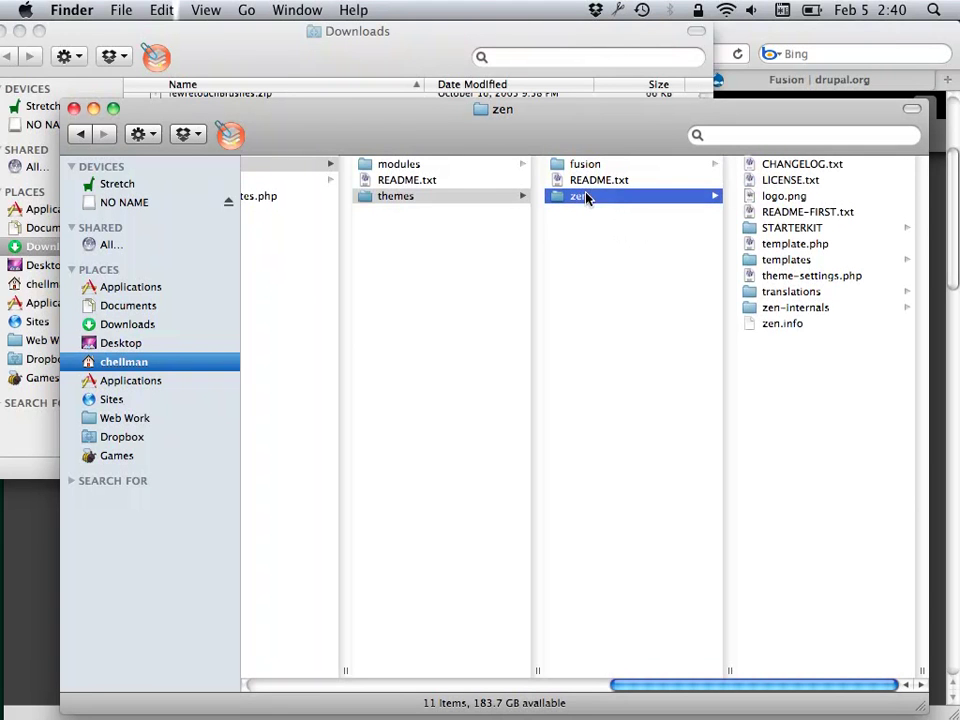
{"action": "left_click", "coordinate": [836, 228]}
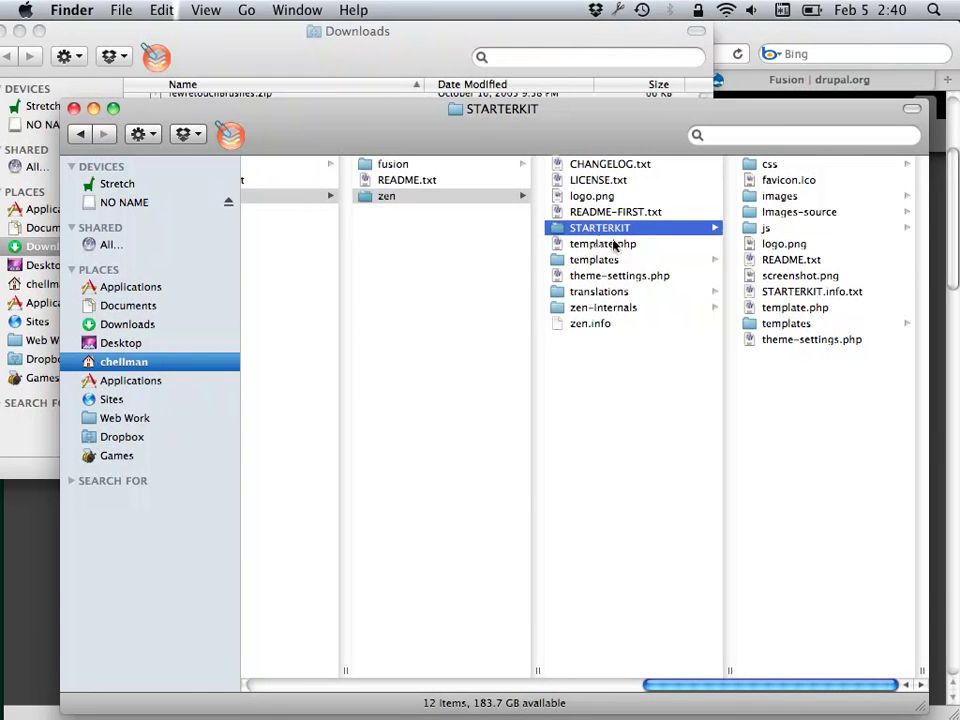
{"action": "left_click", "coordinate": [388, 163]}
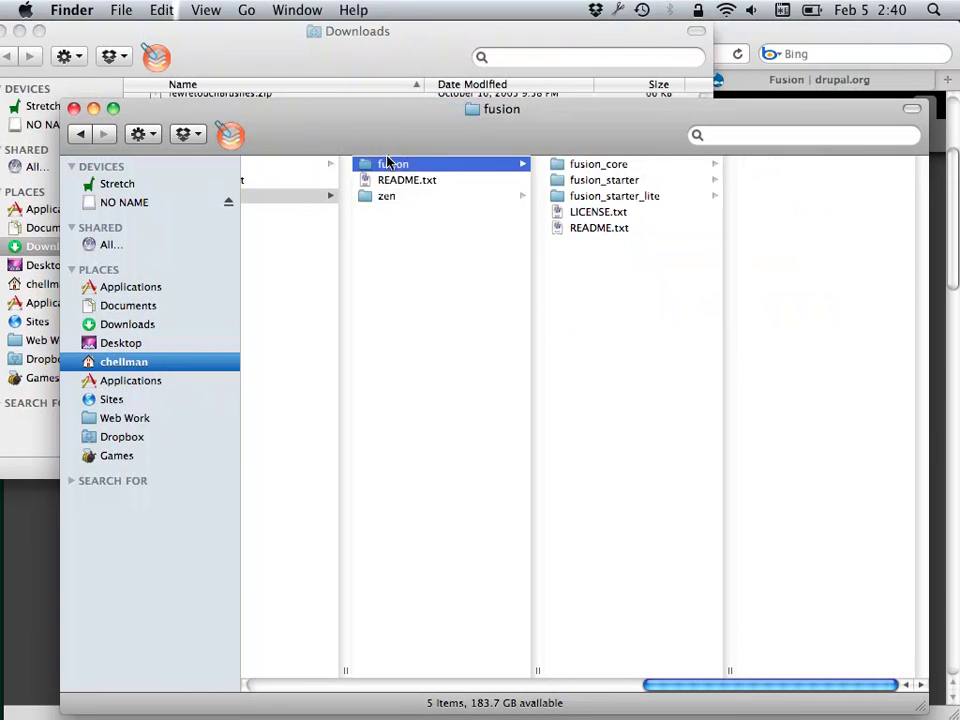
{"action": "left_click", "coordinate": [469, 197]}
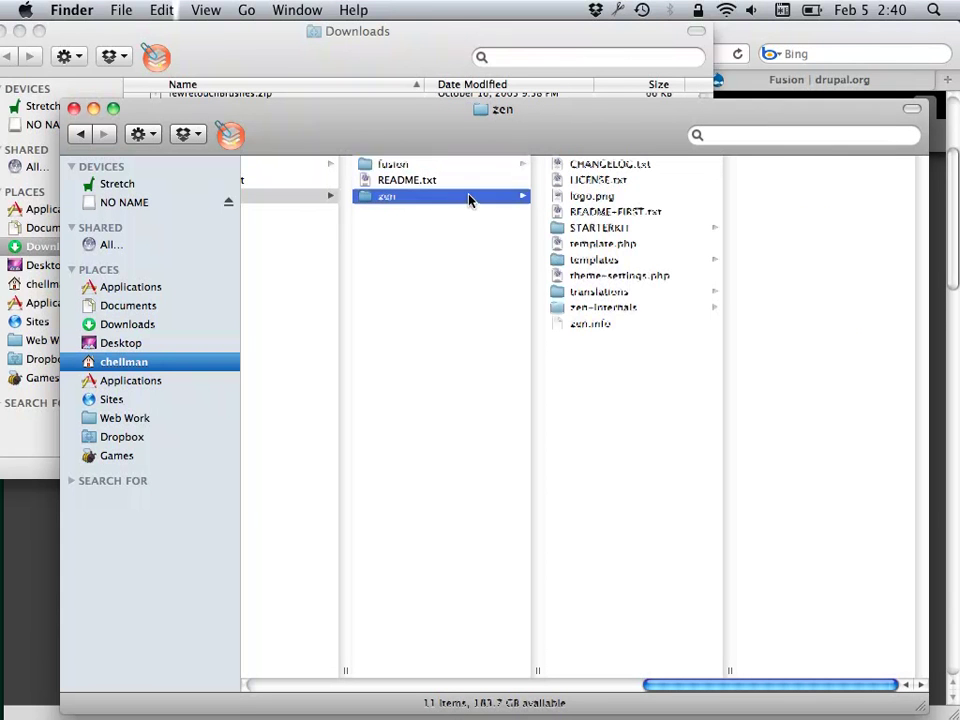
{"action": "left_click", "coordinate": [416, 163]}
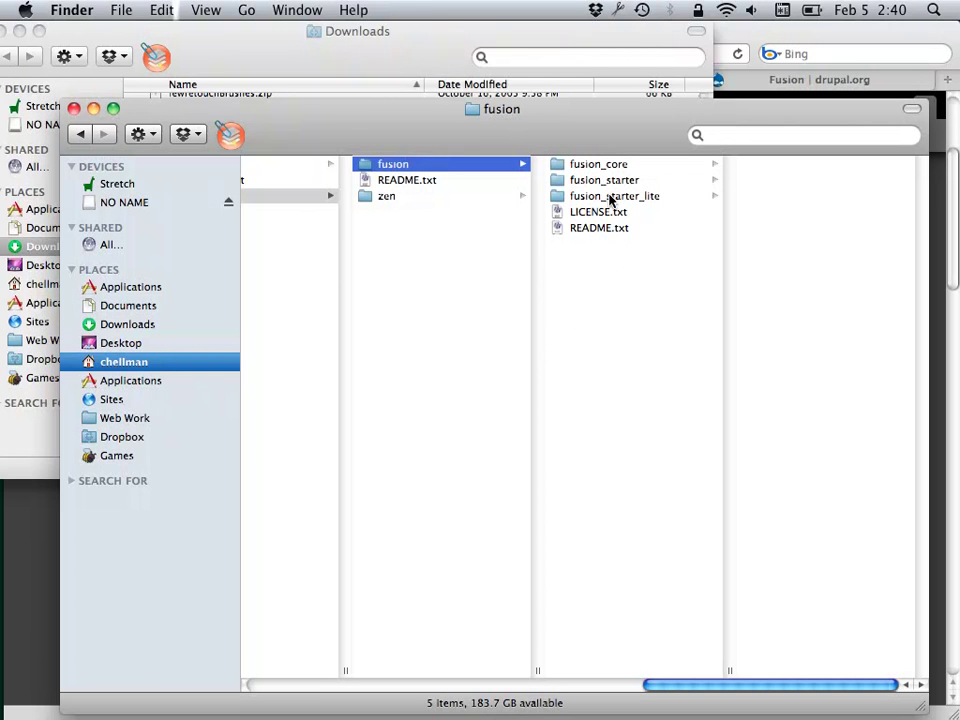
- Inspect the fusion_starter_lite and fusion_starter folders in Finder
{"action": "left_click", "coordinate": [611, 198]}
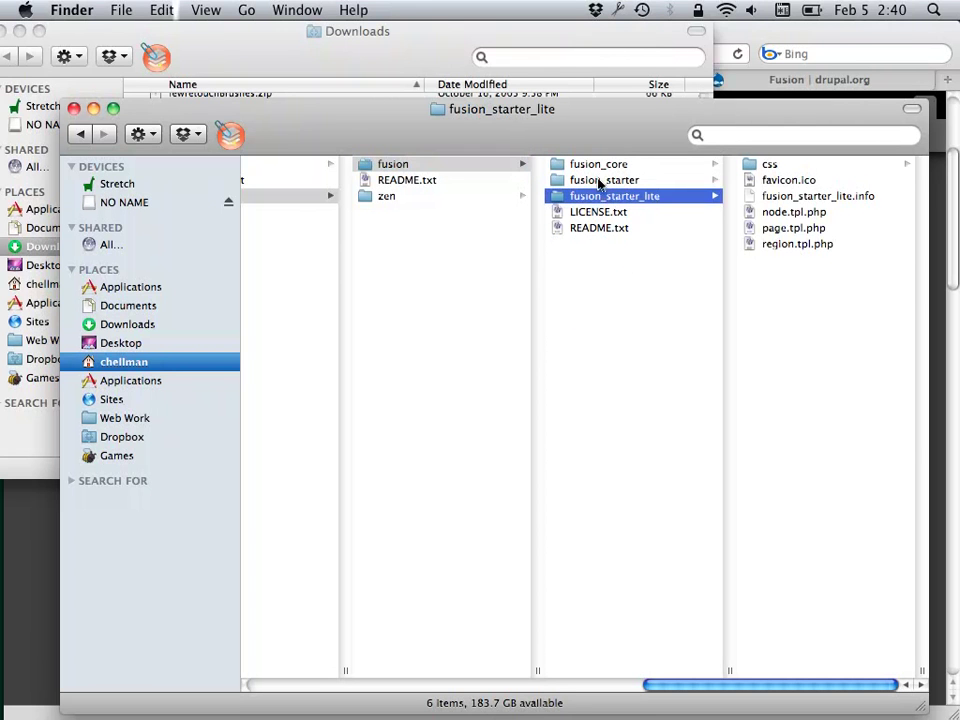
{"action": "left_click", "coordinate": [601, 181]}
{"action": "key", "text": "Down"}
{"action": "key", "text": "Left"}
{"action": "key", "text": "Down"}
{"action": "key", "text": "Down"}
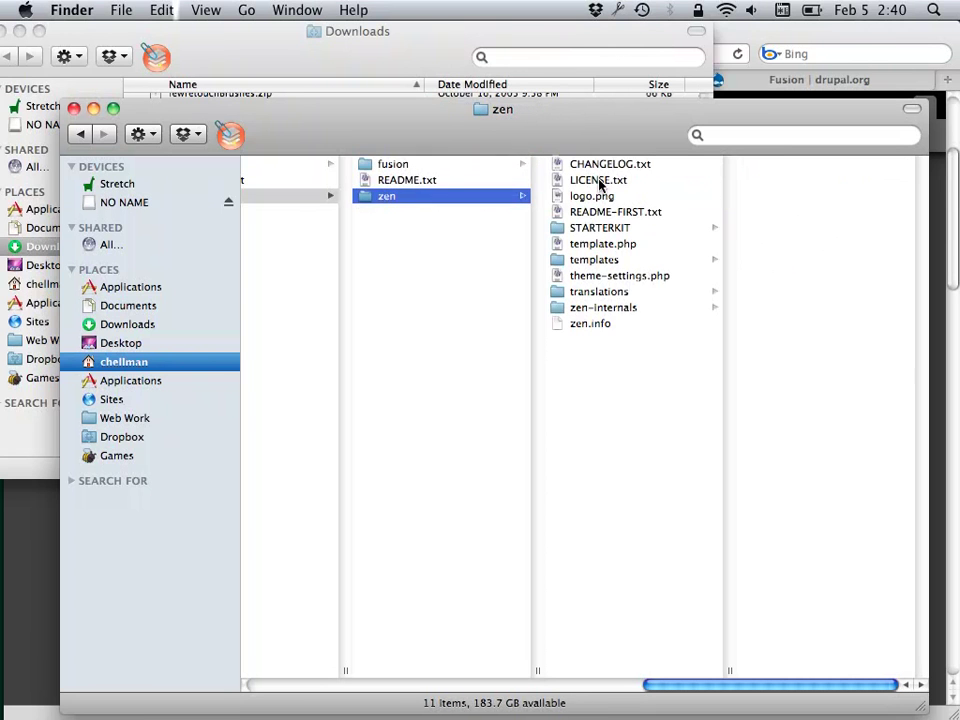
{"action": "key", "text": "Right"}
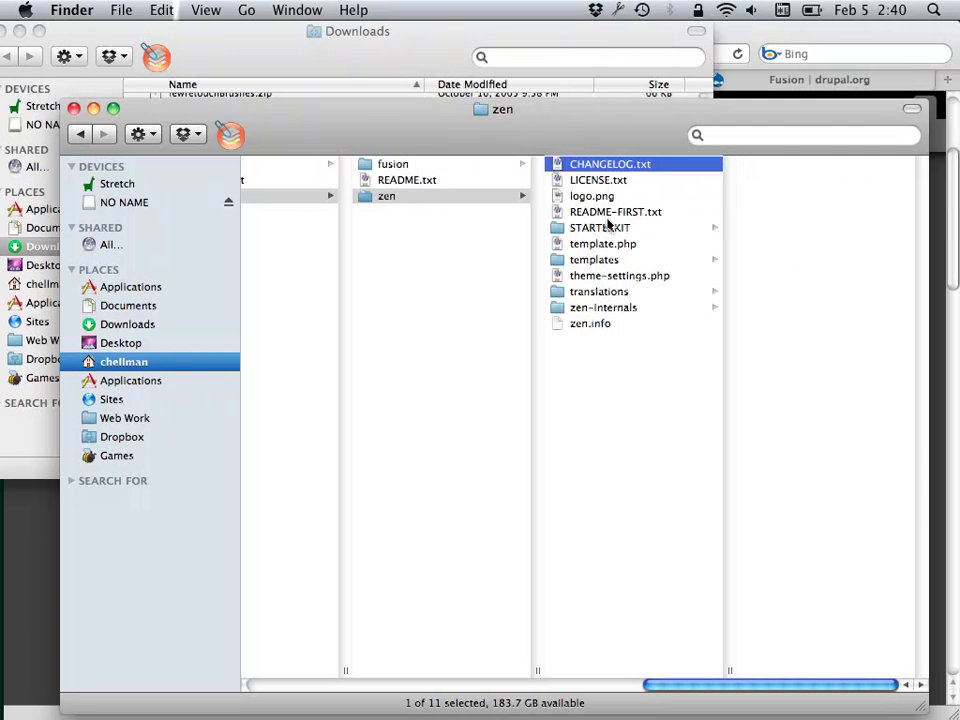
{"action": "left_click", "coordinate": [510, 163]}
{"action": "left_click", "coordinate": [614, 197]}
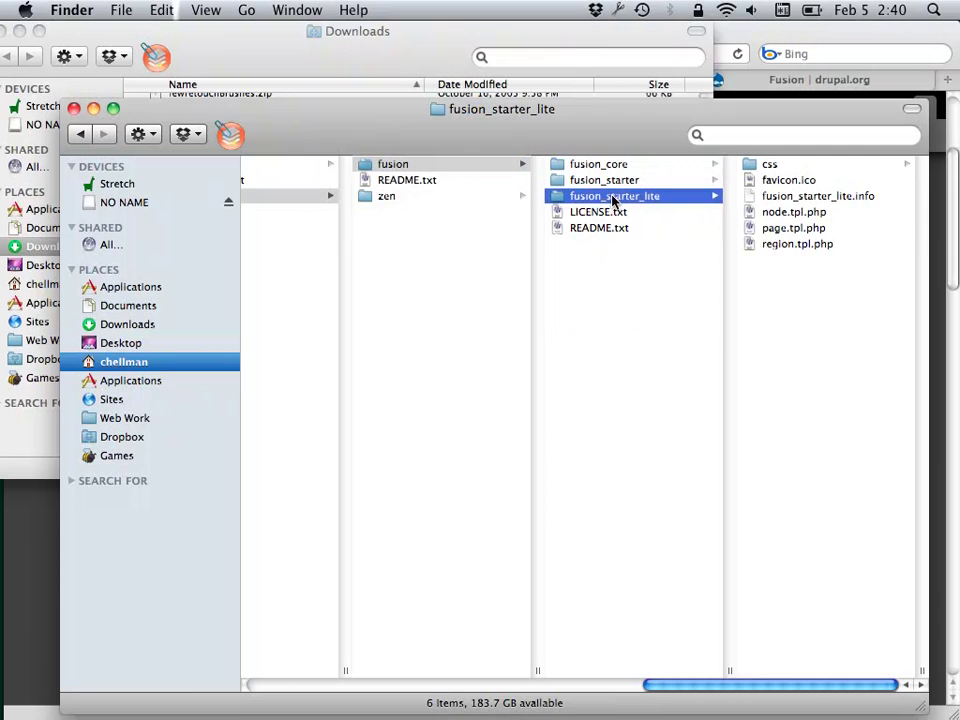
- Copy fusion_starter_lite into sites/default/themes and open its fusion_starter_lite.info file in BBEdit
{"action": "left_click_drag", "start_coordinate": [614, 199], "coordinate": [317, 259]}
{"action": "scroll", "coordinate": [317, 259], "scroll_direction": "left", "scroll_amount": 5}
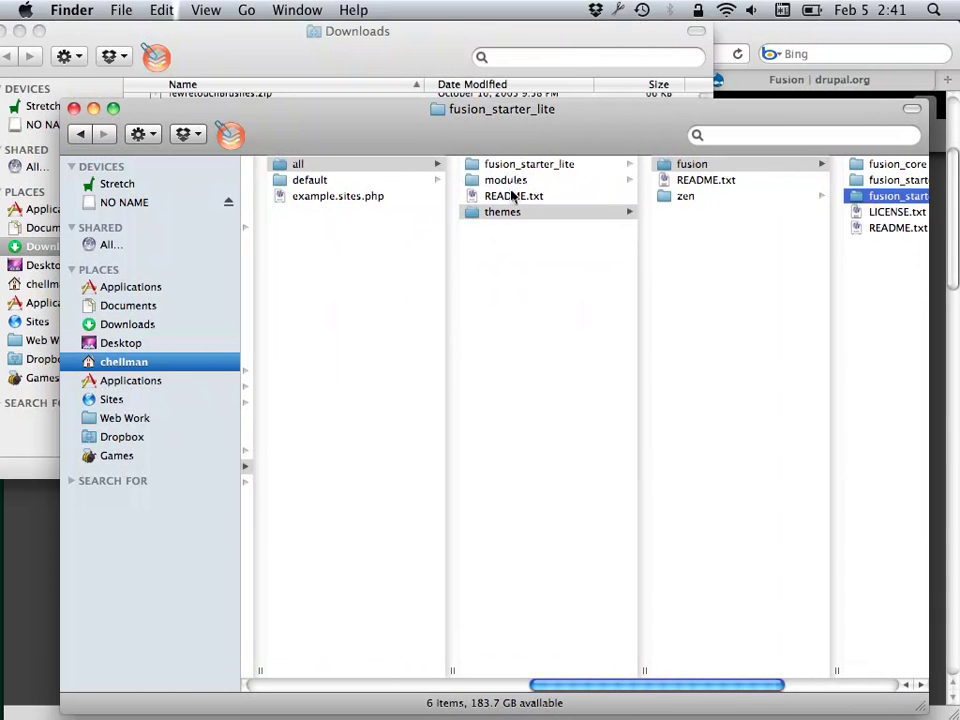
{"action": "left_click", "coordinate": [402, 180]}
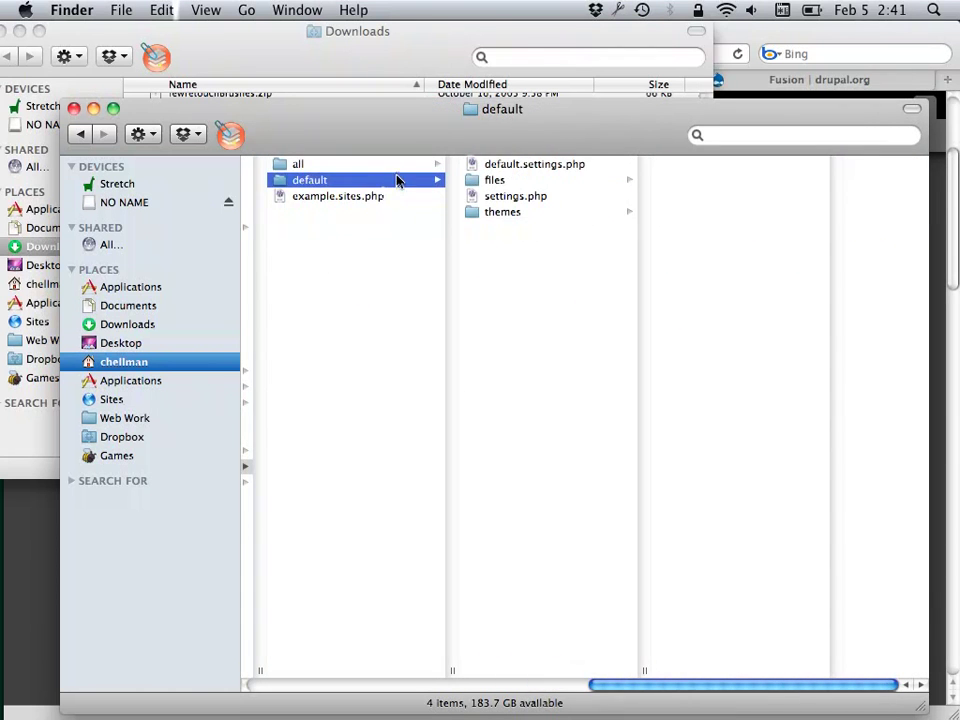
{"action": "left_click", "coordinate": [398, 164]}
{"action": "left_click_drag", "start_coordinate": [561, 164], "coordinate": [497, 220]}
{"action": "left_click", "coordinate": [322, 181]}
{"action": "left_click", "coordinate": [494, 221]}
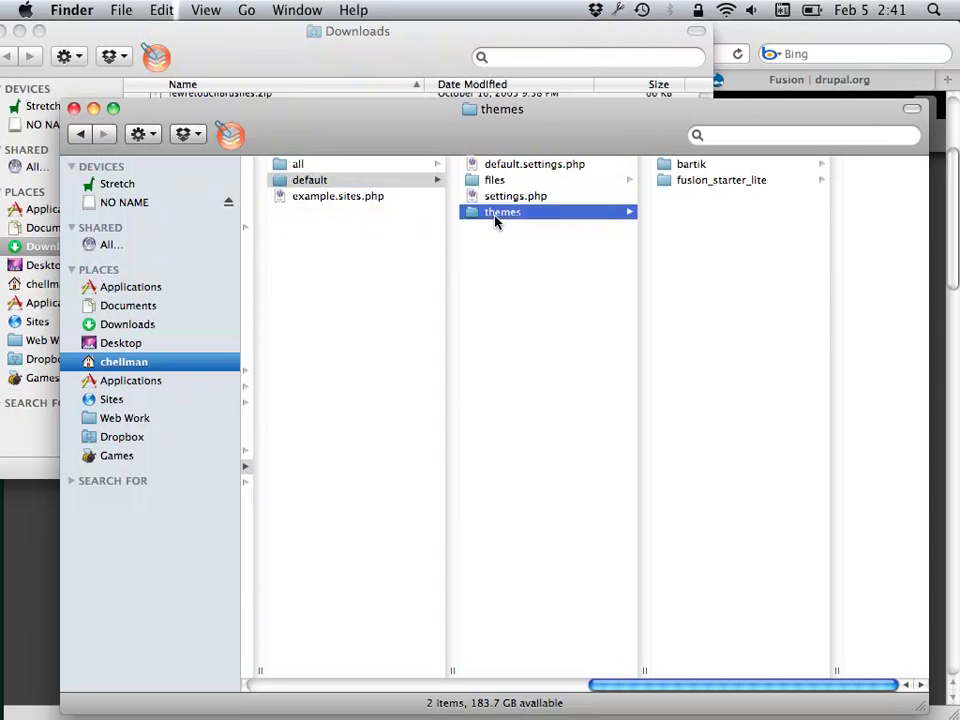
{"action": "left_click", "coordinate": [782, 182]}
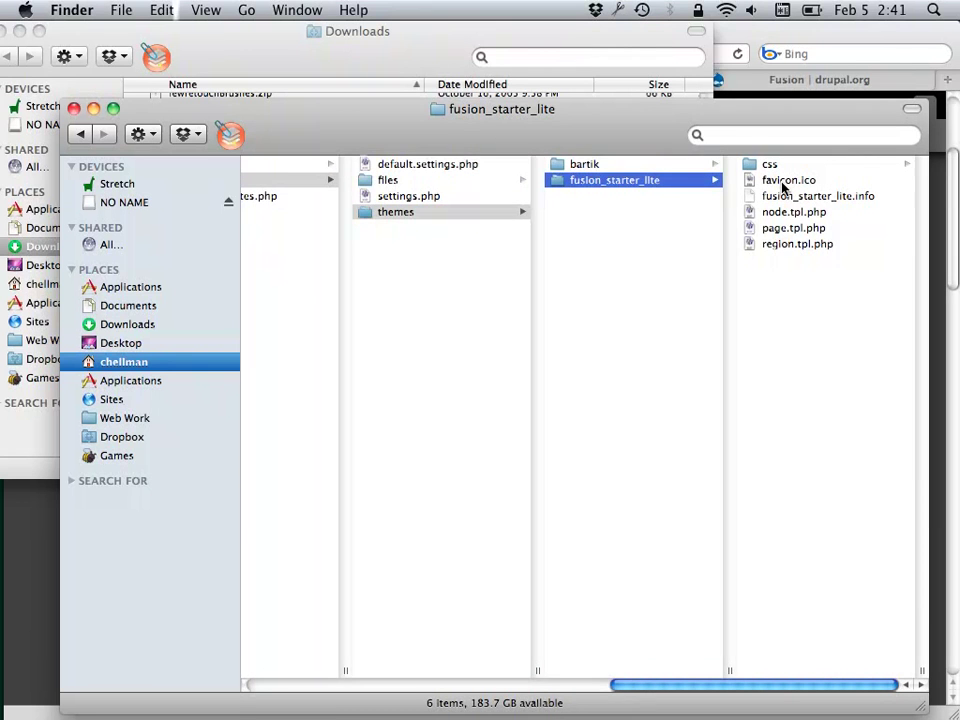
{"action": "left_click", "coordinate": [782, 190]}
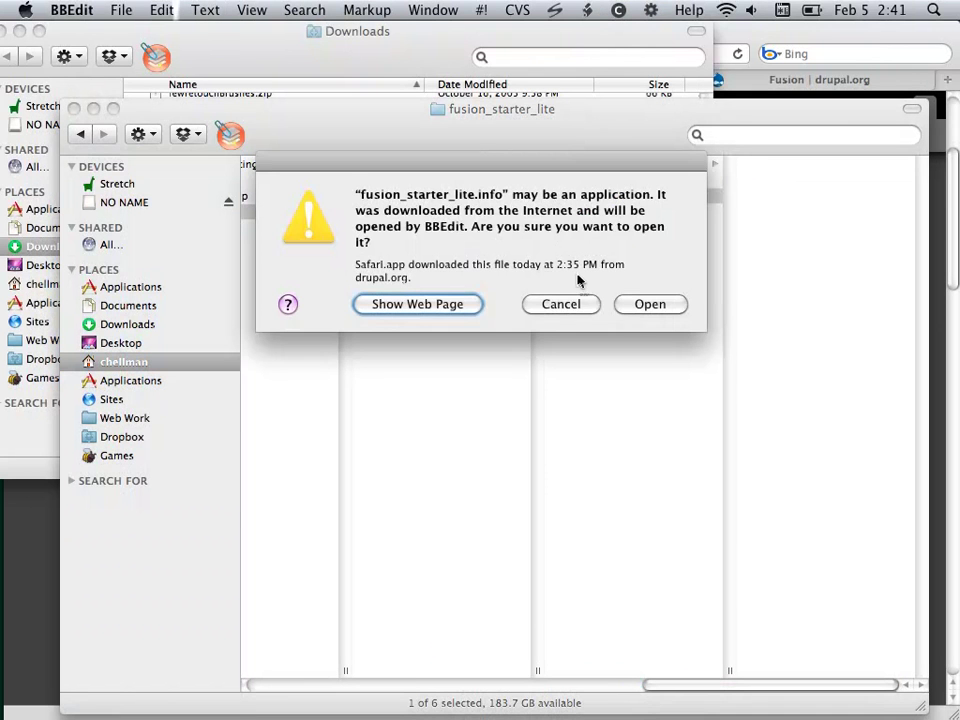
- Change the theme name line in fusion_starter_lite.info to 'Fusion Demo Theme'
{"action": "left_click", "coordinate": [651, 304]}
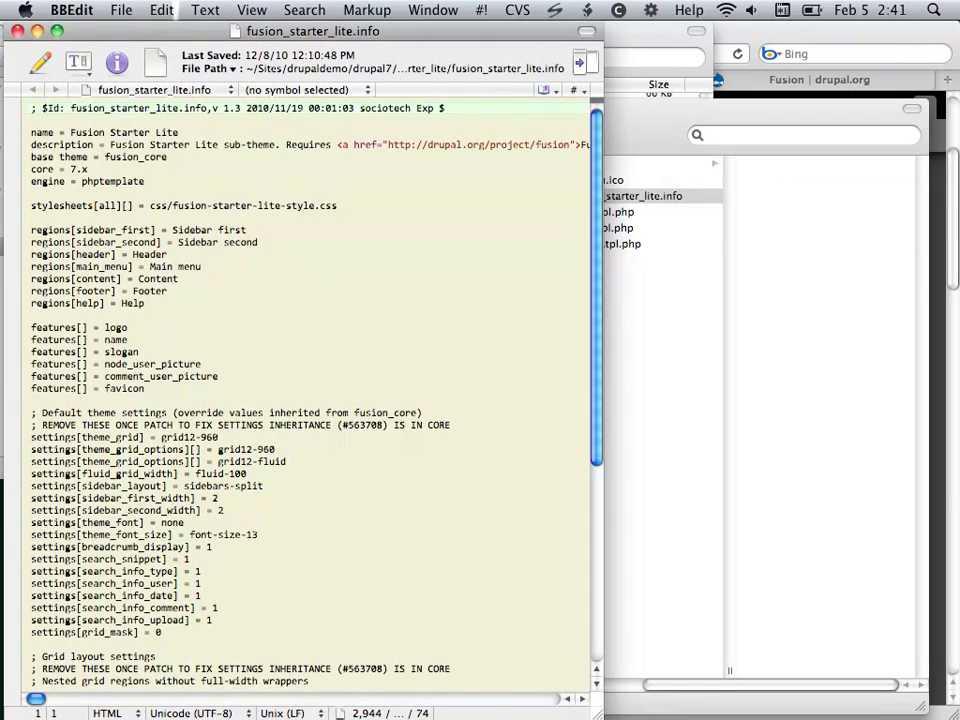
{"action": "double_click", "coordinate": [88, 132]}
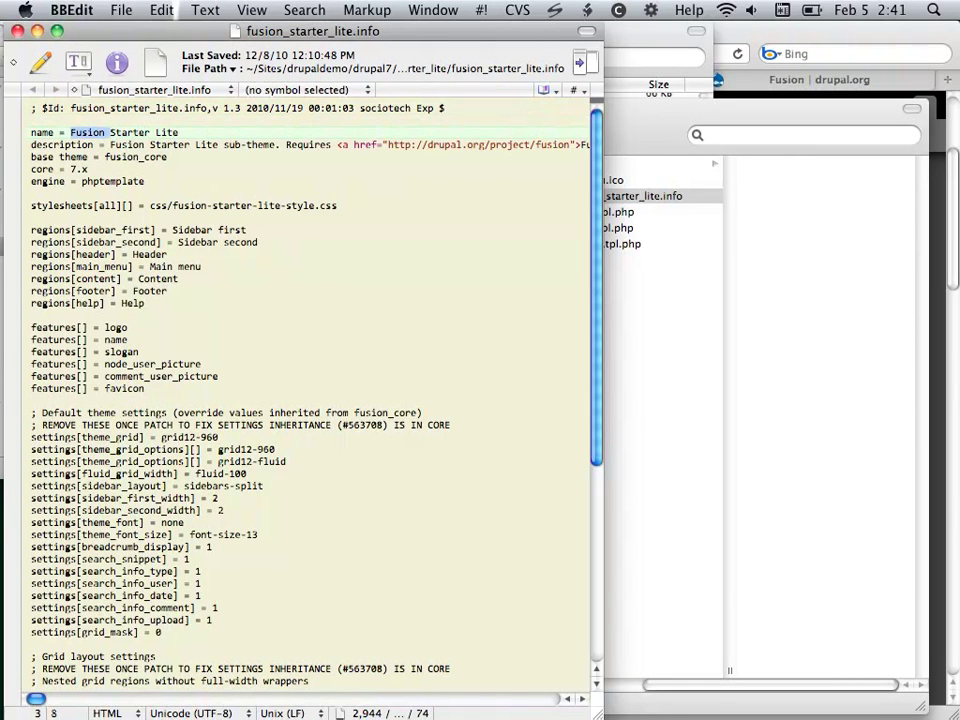
{"action": "left_click_drag", "start_coordinate": [88, 132], "coordinate": [186, 132]}
{"action": "double_click", "coordinate": [138, 132]}
{"action": "type", "text": "F"}
{"action": "key", "text": "BackSpace"}
{"action": "key", "text": "BackSpace"}
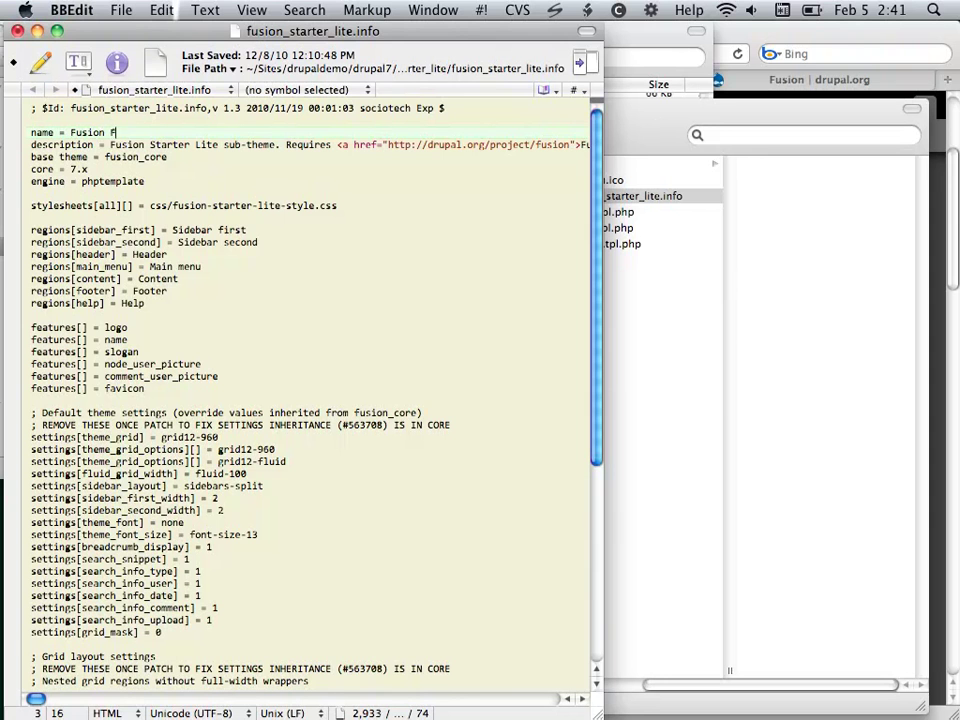
{"action": "type", "text": "Dem"}
{"action": "key", "text": "BackSpace"}
{"action": "key", "text": "BackSpace"}
{"action": "key", "text": "BackSpace"}
{"action": "type", "text": "Demo Theme"}
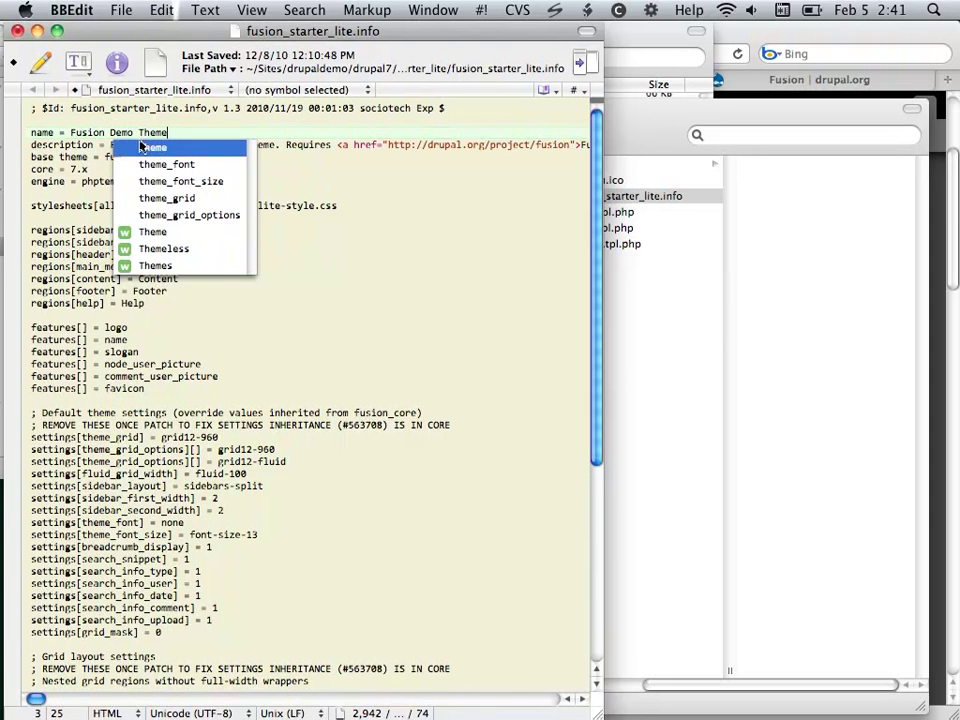
{"action": "key", "text": "Escape"}
- Look over the edited .info file and close it
{"action": "scroll", "coordinate": [300, 400], "scroll_direction": "down", "scroll_amount": 2}
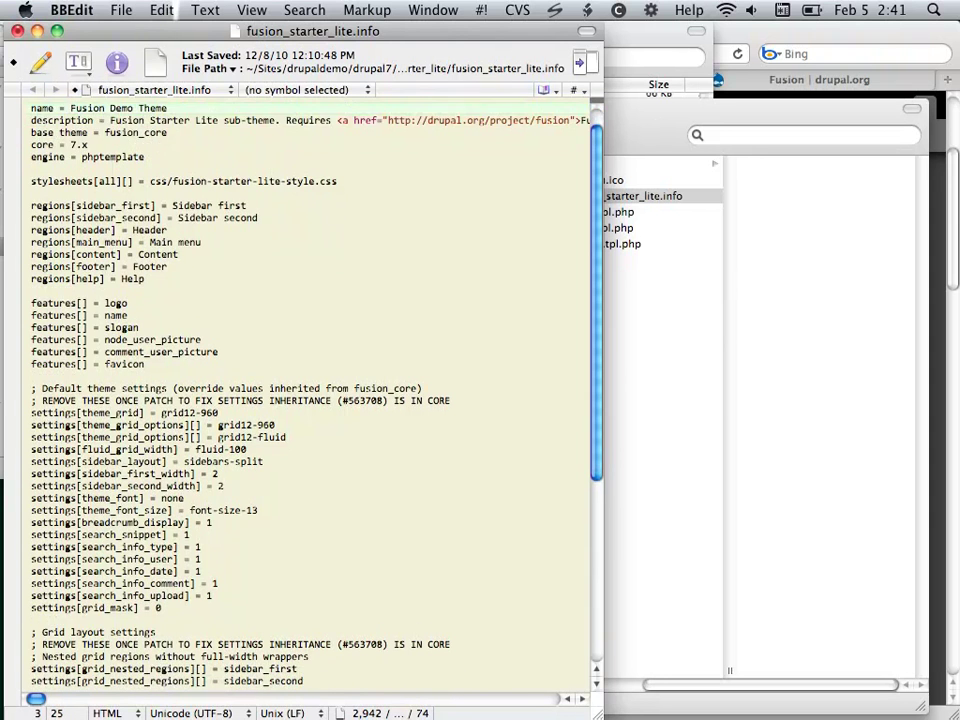
{"action": "scroll", "coordinate": [300, 400], "scroll_direction": "down", "scroll_amount": 10}
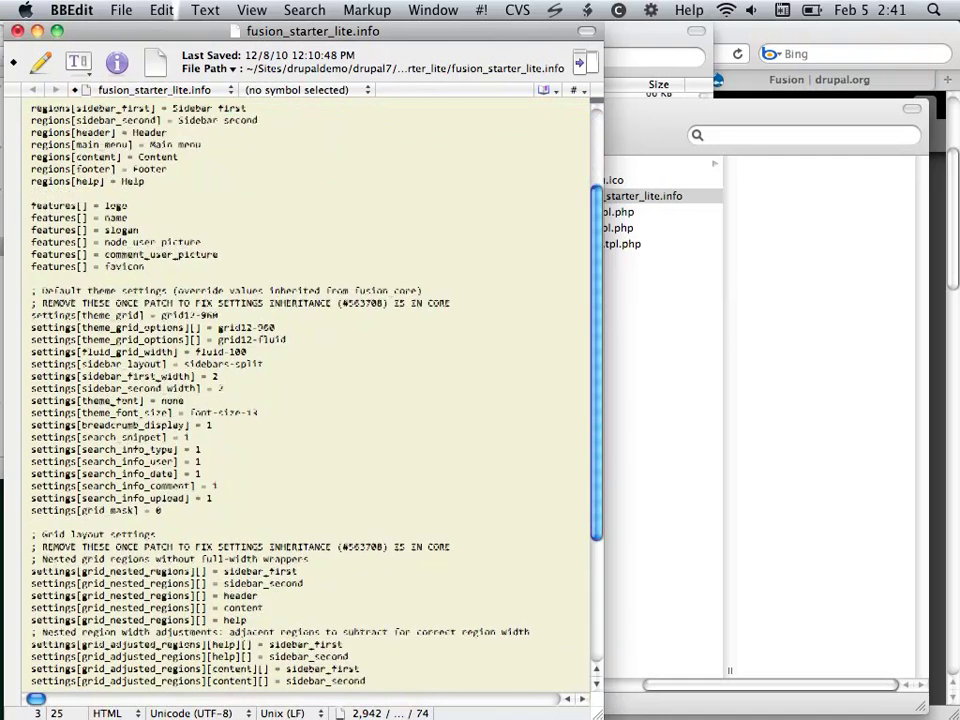
{"action": "scroll", "coordinate": [300, 400], "scroll_direction": "up", "scroll_amount": 15}
{"action": "key", "text": "super+w"}
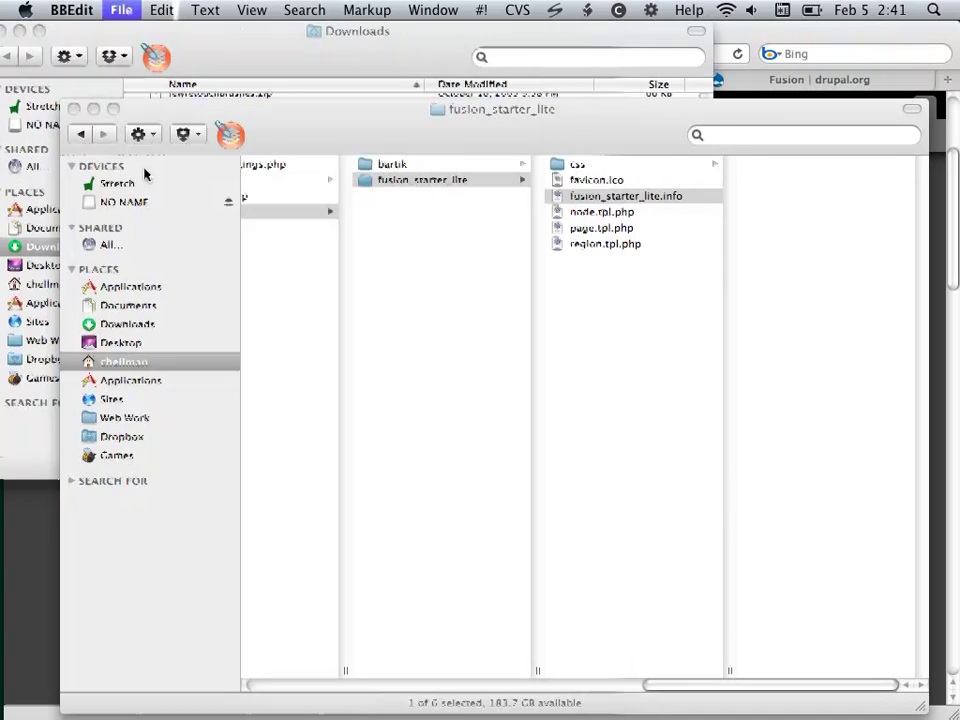
- Rename fusion_starter_lite.info to fusion_demo.info
{"action": "left_click", "coordinate": [603, 198]}
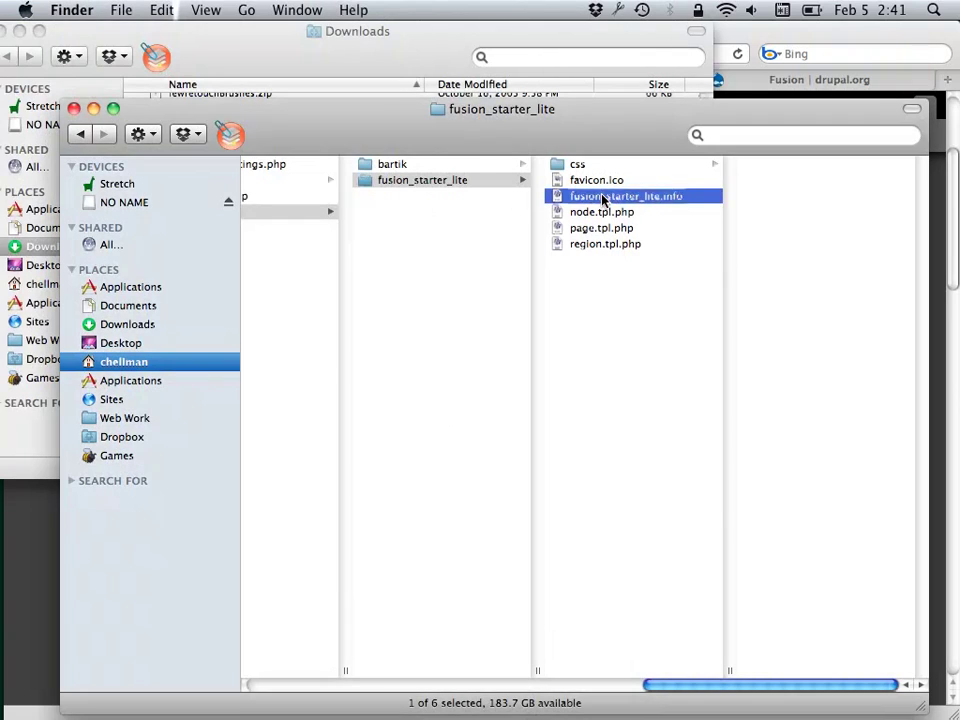
{"action": "key", "text": "Return"}
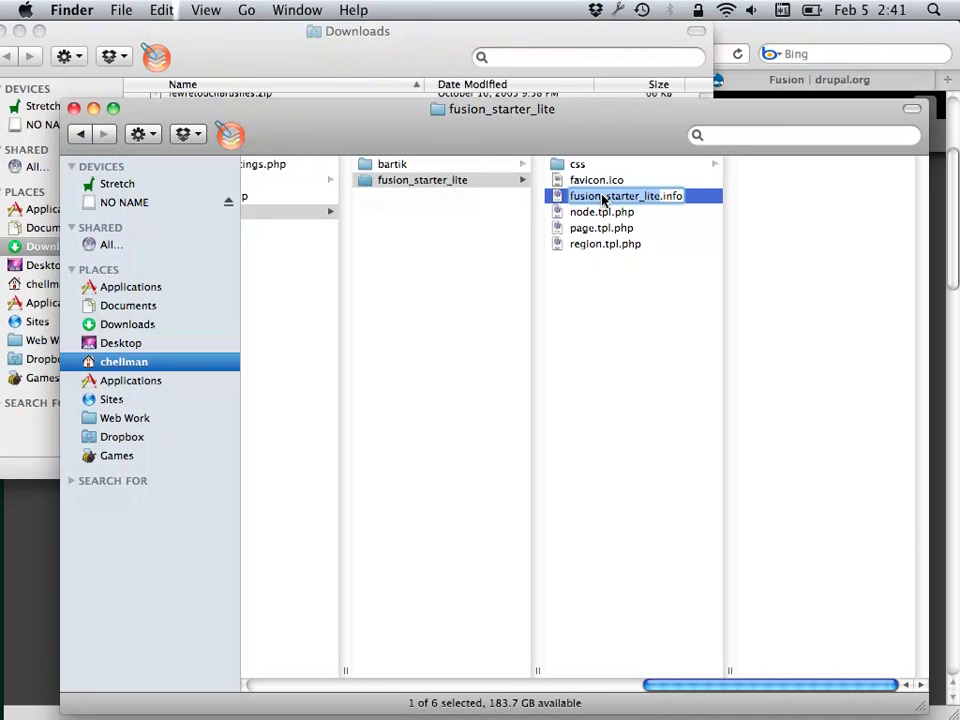
{"action": "type", "text": "fus"}
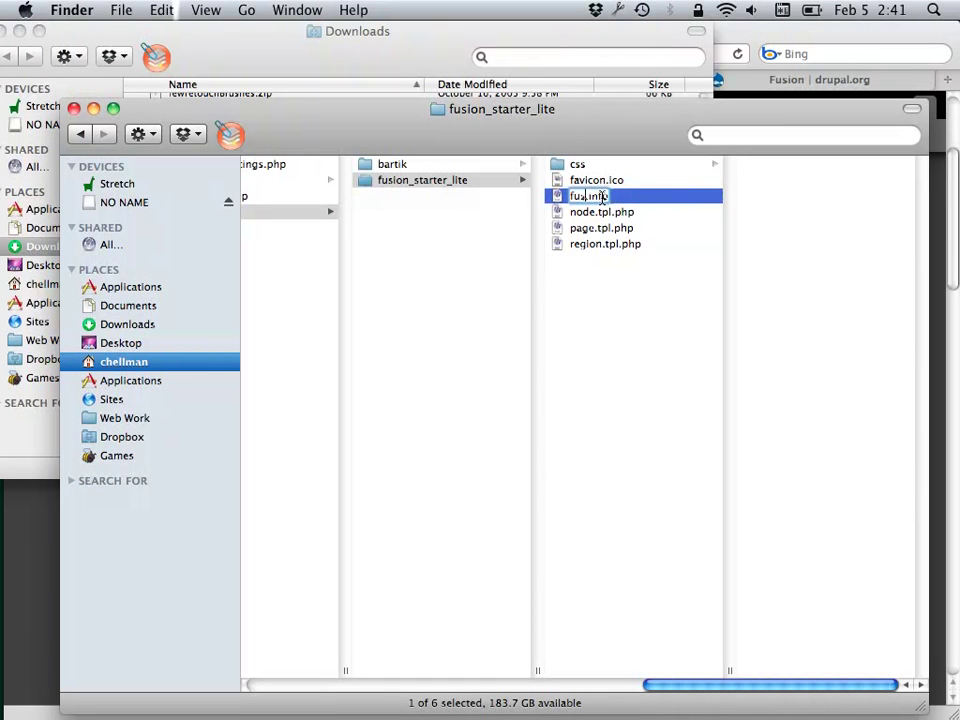
{"action": "type", "text": "ion_demo"}
{"action": "key", "text": "Return"}
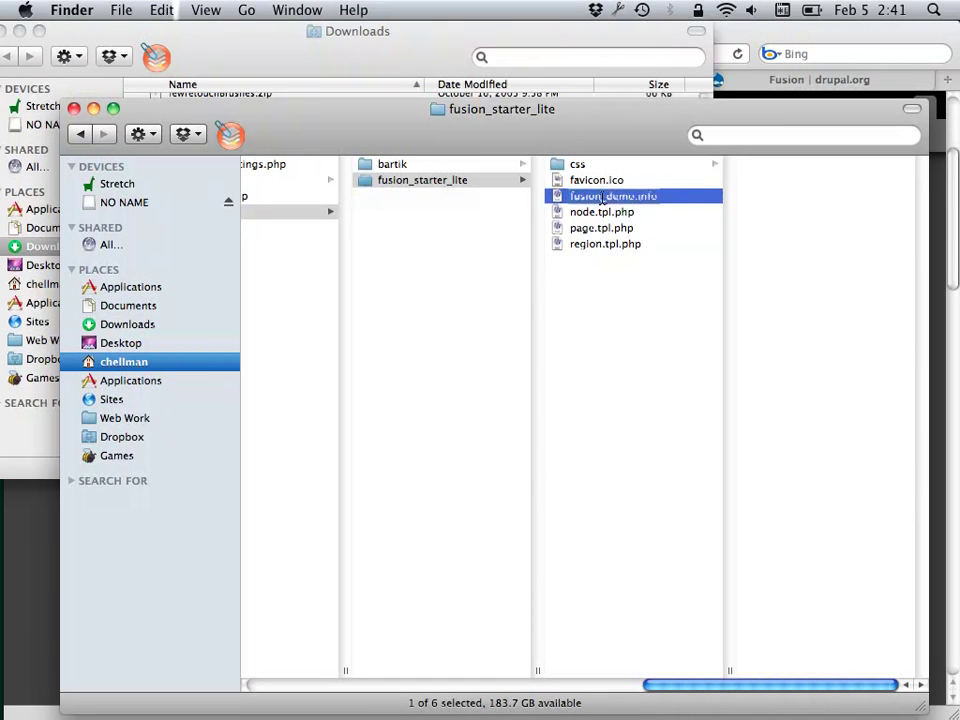
{"action": "key", "text": "super+c"}
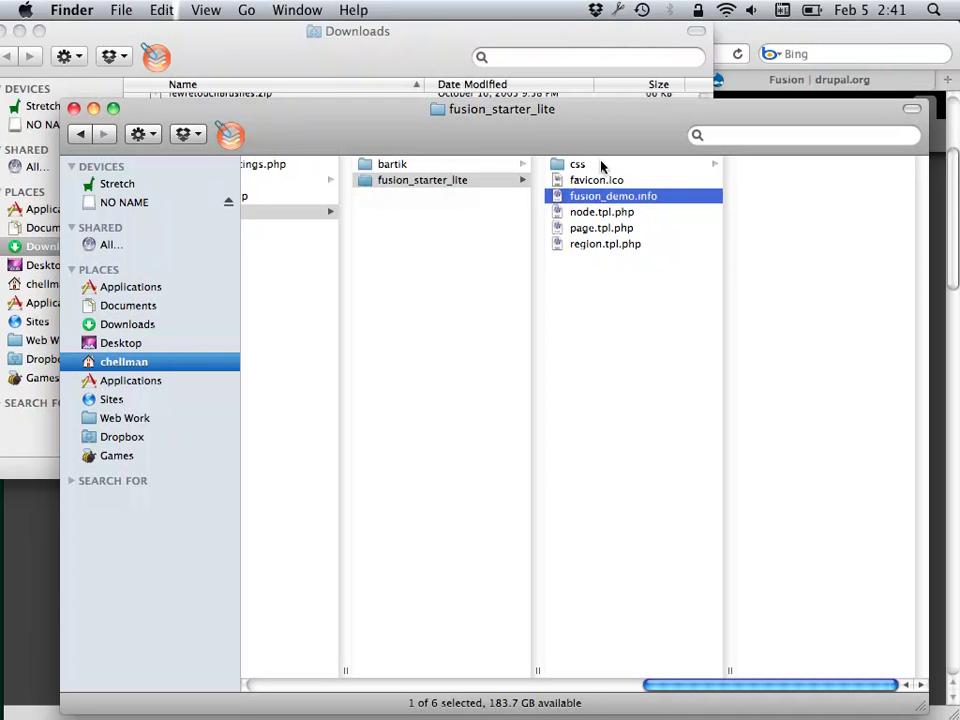
- Rename the fusion_starter_lite folder to fusion_demo and return to the Appearance page
{"action": "left_click", "coordinate": [443, 193]}
{"action": "key", "text": "super+v"}
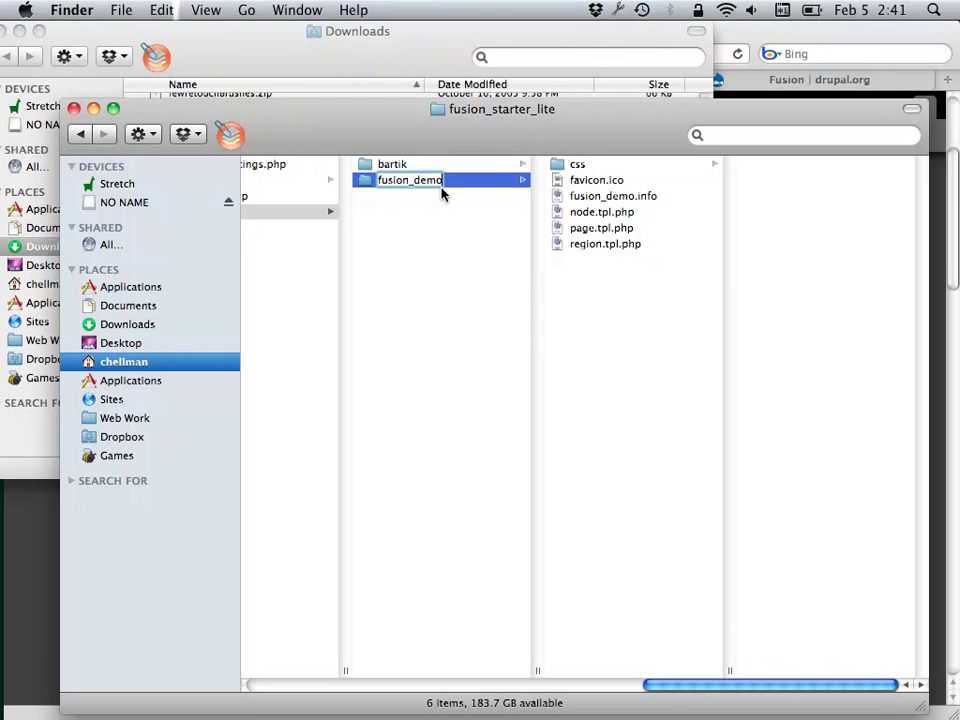
{"action": "key", "text": "Return"}
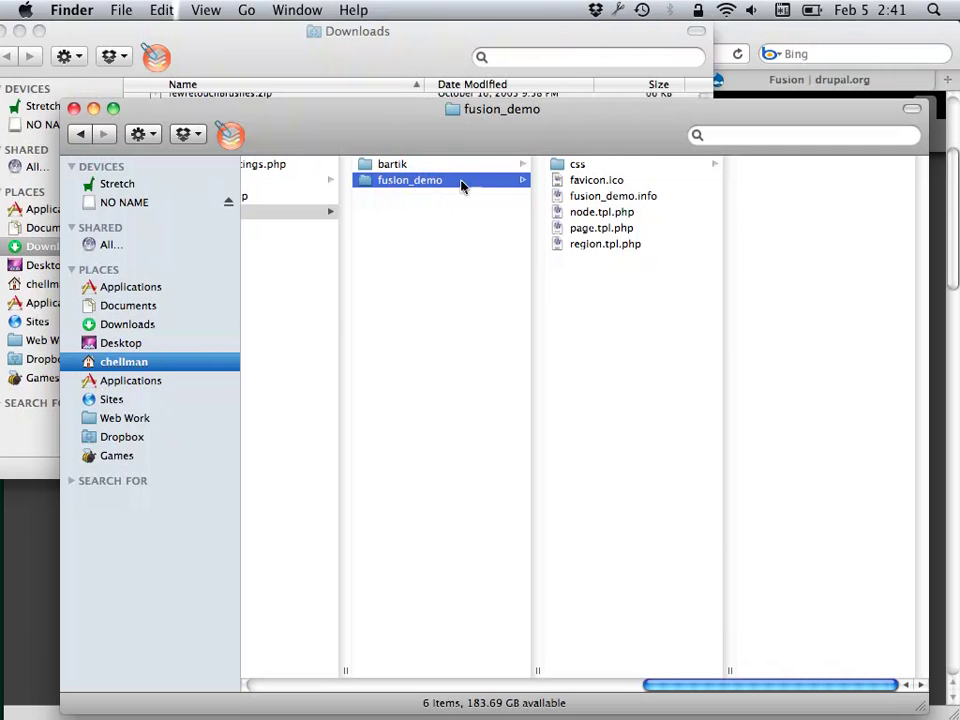
{"action": "left_click", "coordinate": [770, 38]}
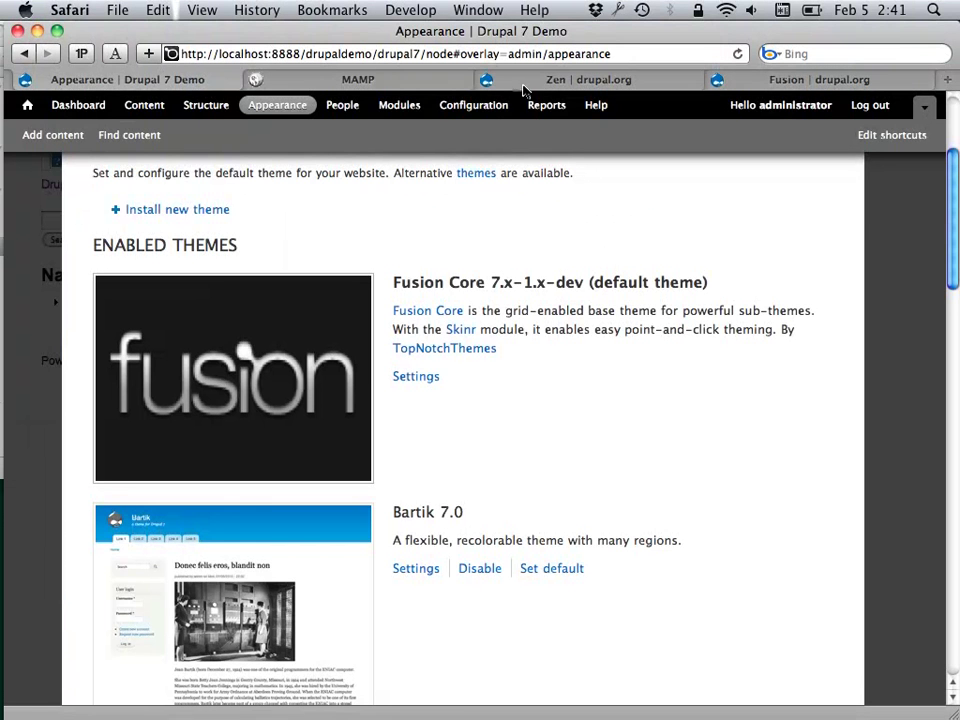
- Reload Appearance, find 'Fusion Demo Theme' under Disabled themes, then switch back to Finder
{"action": "key", "text": "super+r"}
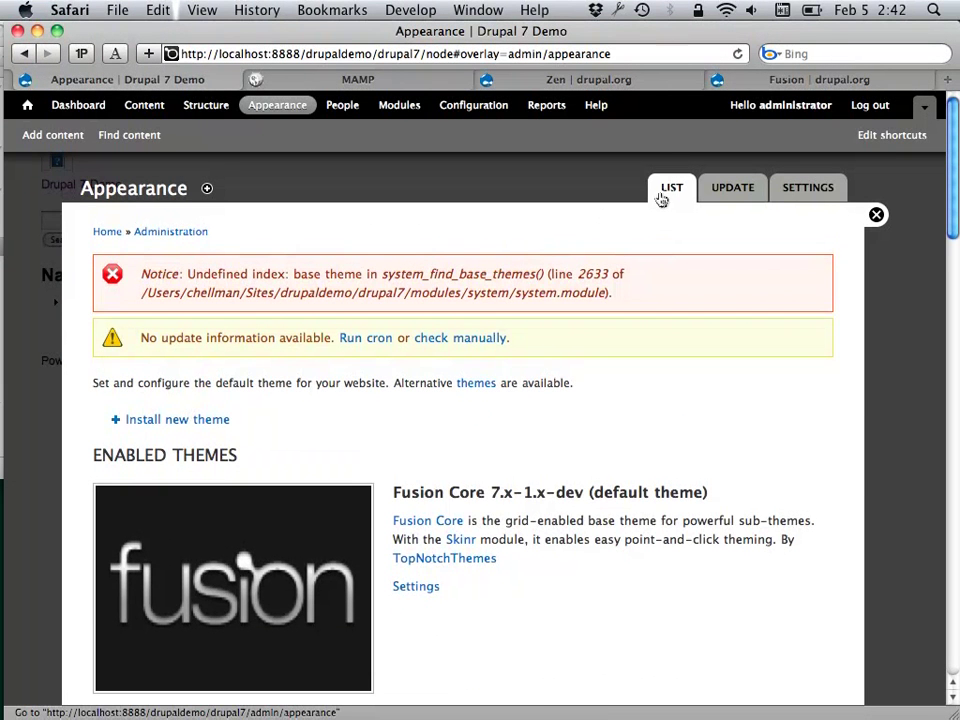
{"action": "left_click", "coordinate": [666, 196]}
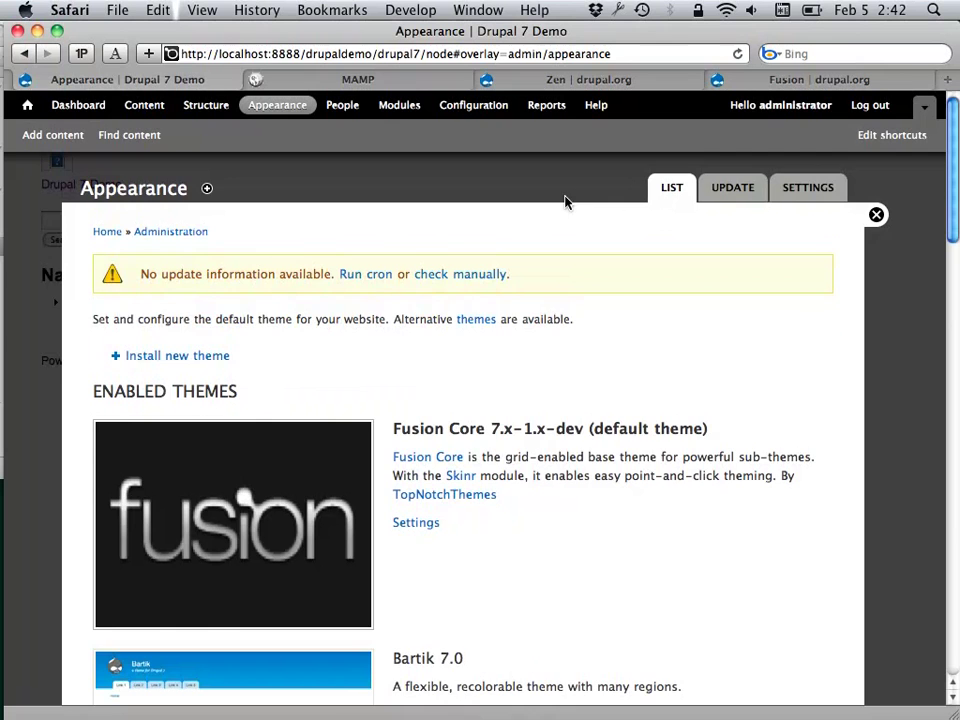
{"action": "key", "text": "super+r"}
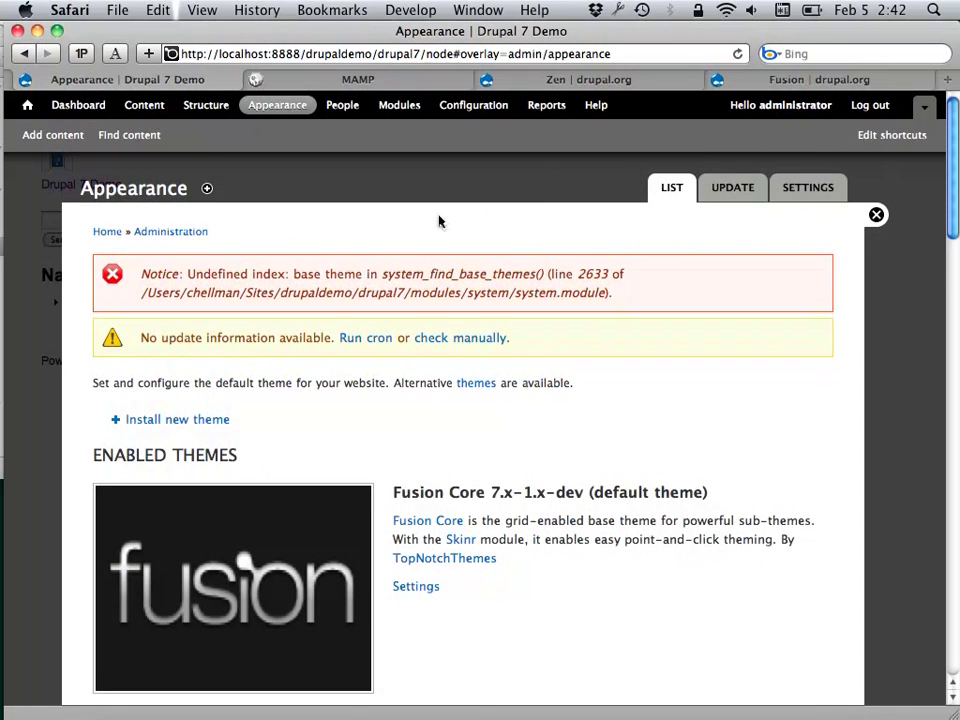
{"action": "scroll", "coordinate": [438, 220], "scroll_direction": "down", "scroll_amount": 10}
{"action": "scroll", "coordinate": [438, 218], "scroll_direction": "down", "scroll_amount": 10}
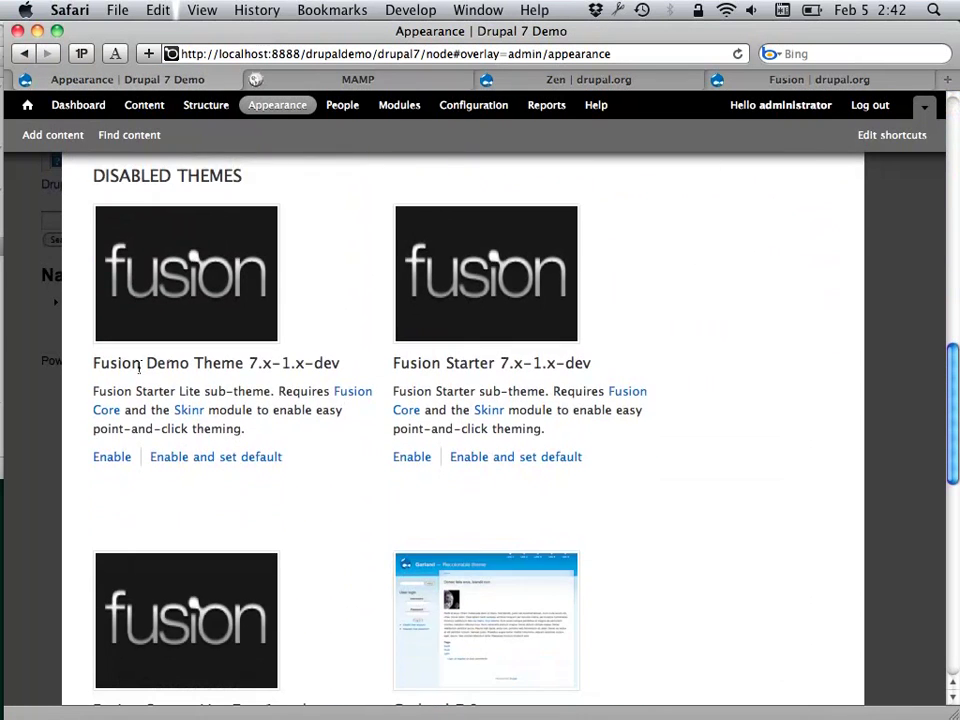
{"action": "double_click", "coordinate": [103, 365]}
{"action": "left_click_drag", "start_coordinate": [103, 365], "coordinate": [207, 363]}
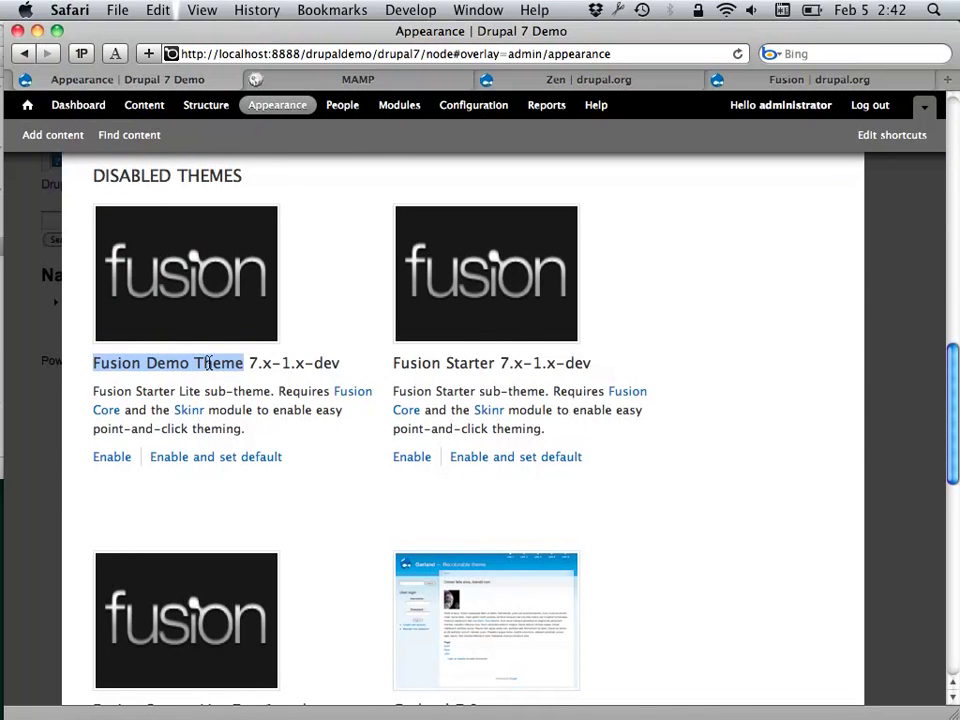
{"action": "key", "text": "super+Tab"}
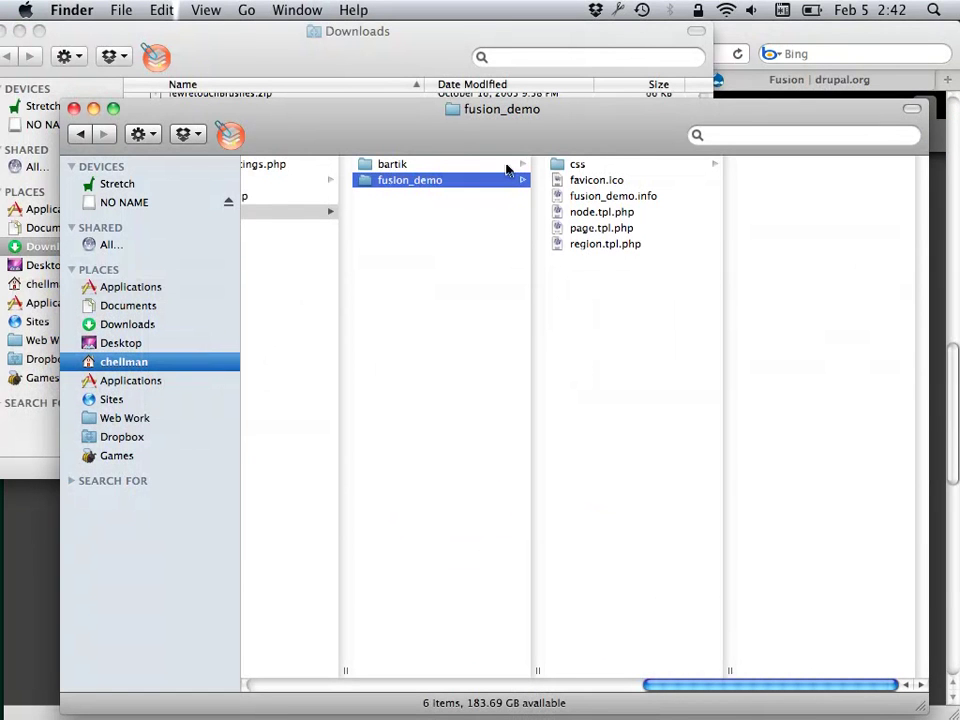
- Check the stylesheet in fusion_demo's css folder, then return to the Appearance page
{"action": "left_click", "coordinate": [610, 180]}
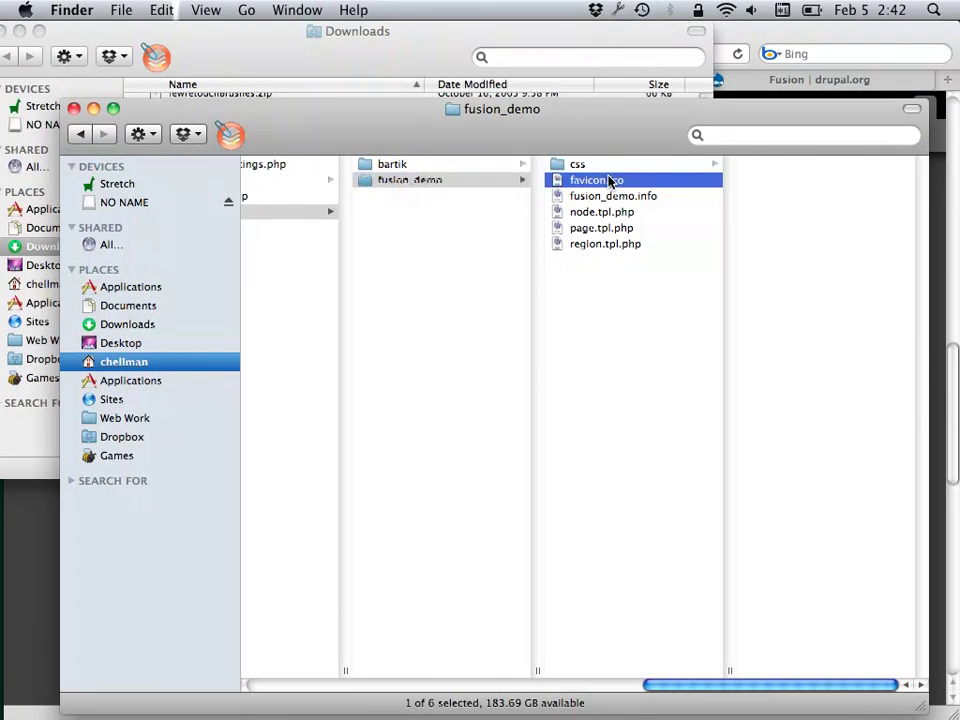
{"action": "left_click", "coordinate": [610, 164]}
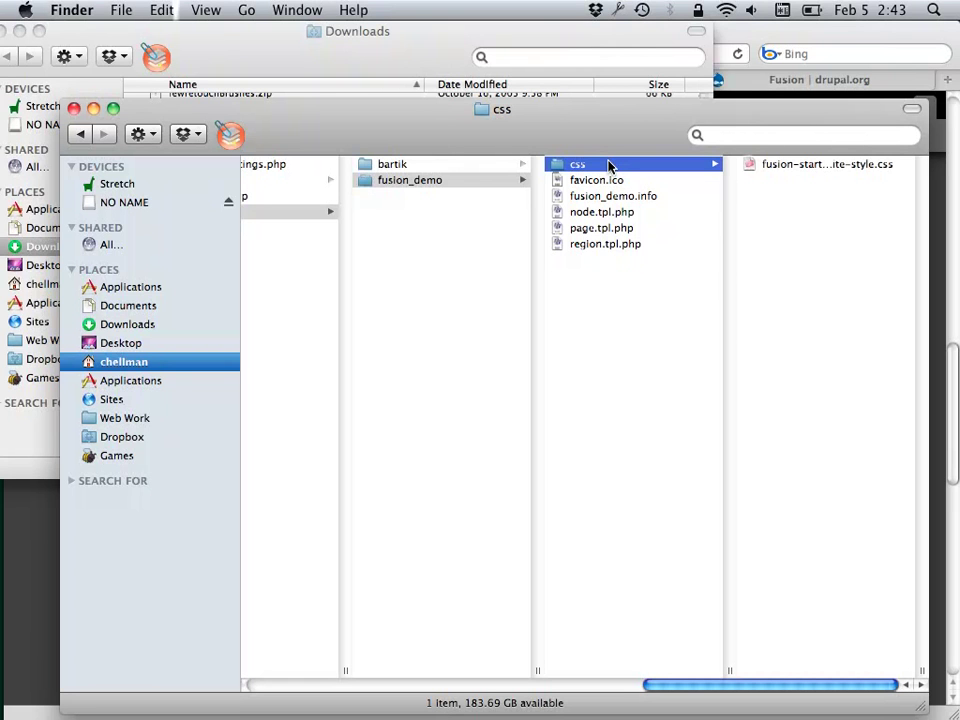
{"action": "left_click", "coordinate": [782, 50]}
- Close the Appearance overlay to show the Demo front page, then bring up the recorder controls
{"action": "scroll", "coordinate": [745, 200], "scroll_direction": "up", "scroll_amount": 10}
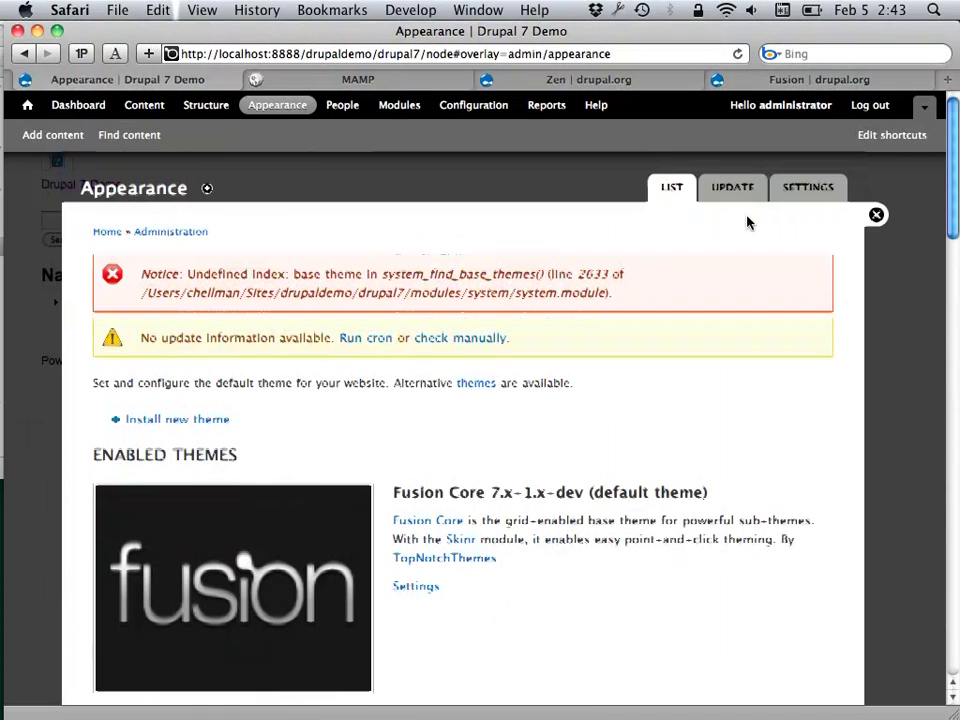
{"action": "left_click", "coordinate": [876, 216]}
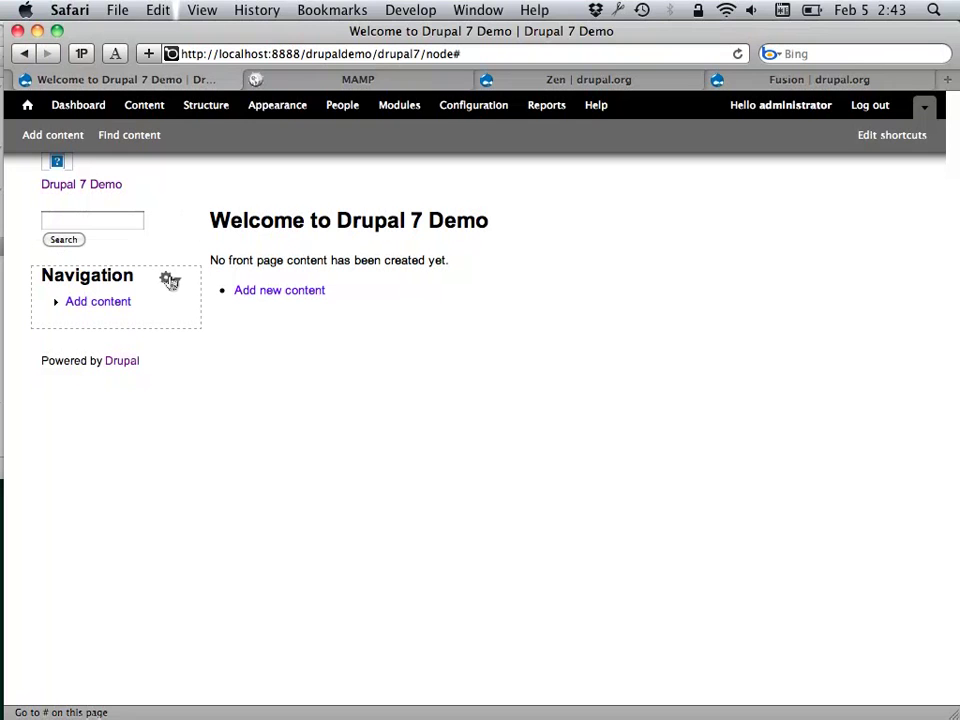
{"action": "left_click", "coordinate": [177, 283]}
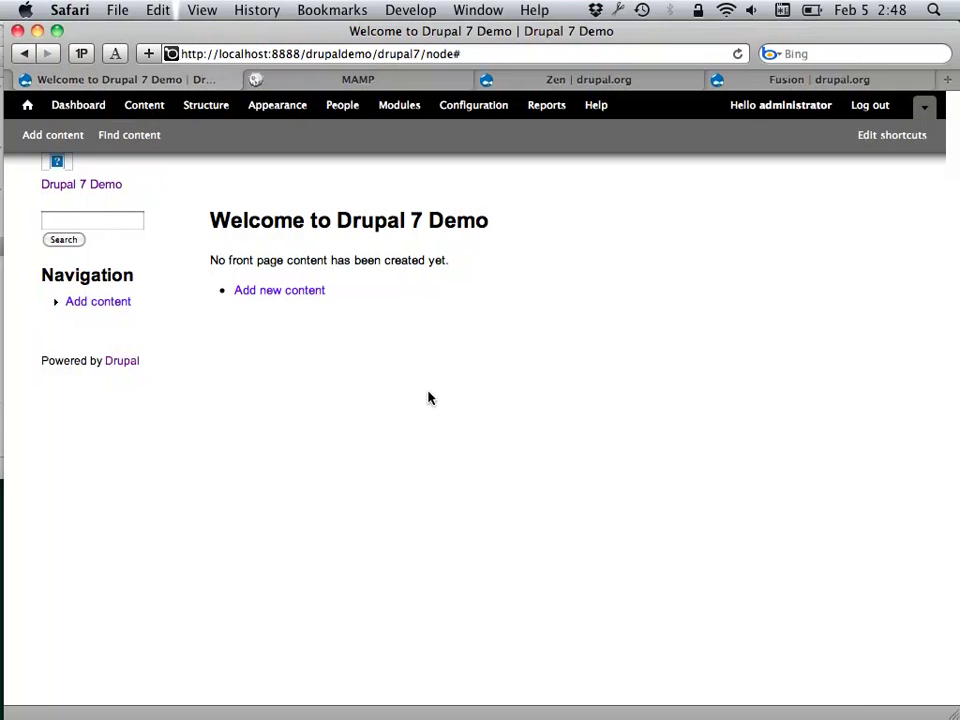
{"action": "mouse_move", "coordinate": [4, 418]}
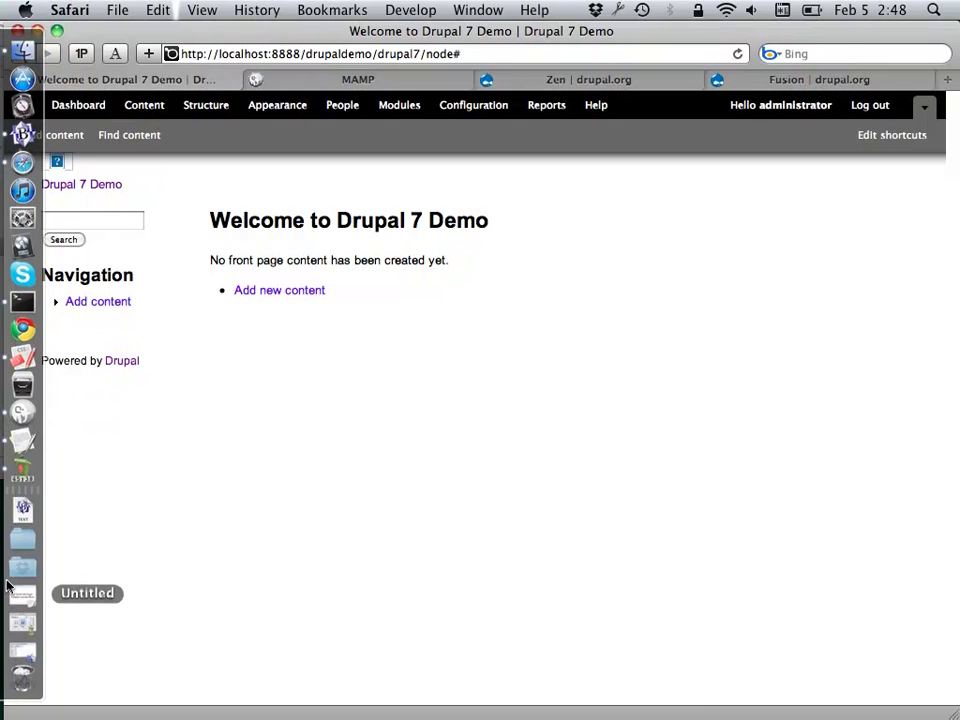
{"action": "left_click", "coordinate": [22, 467]}
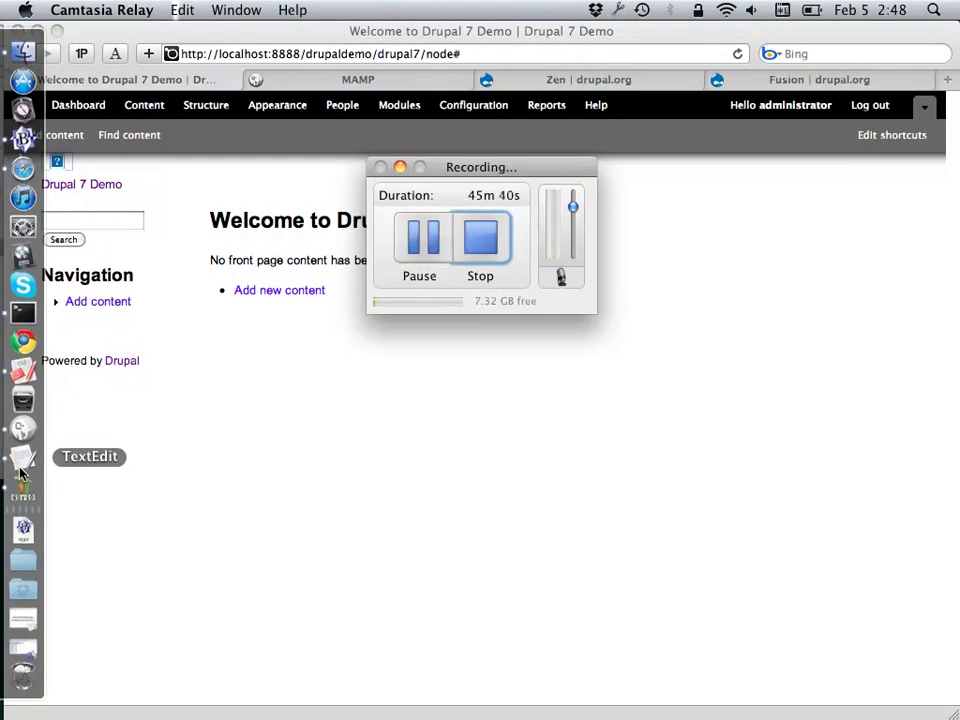